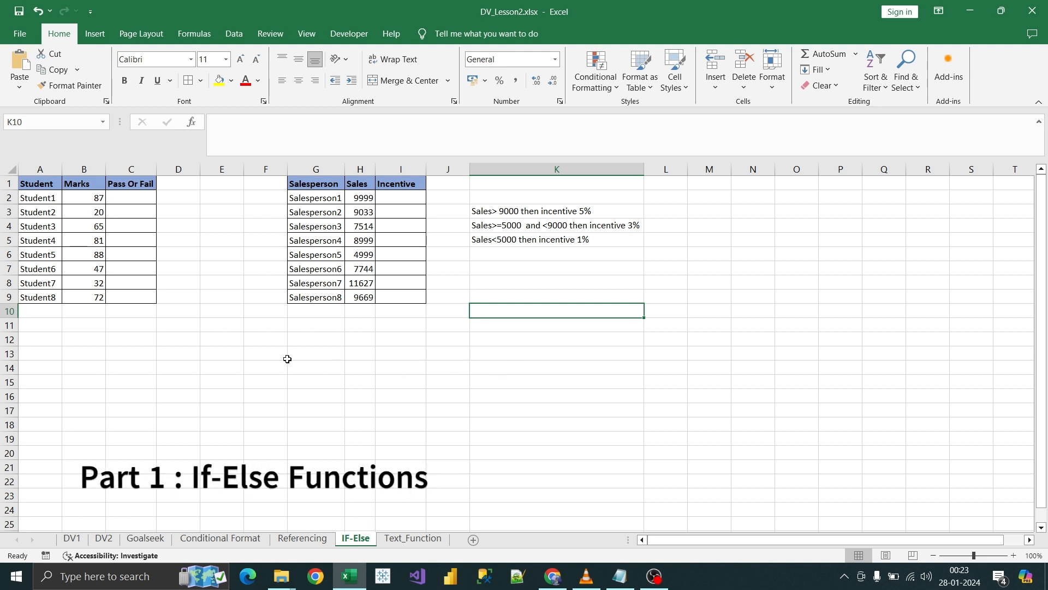
# - Enter the formula =IF(B2>=40,"Pass","Fail") in cell C2 of the Pass Or Fail column
pyautogui.doubleClick(141, 201)
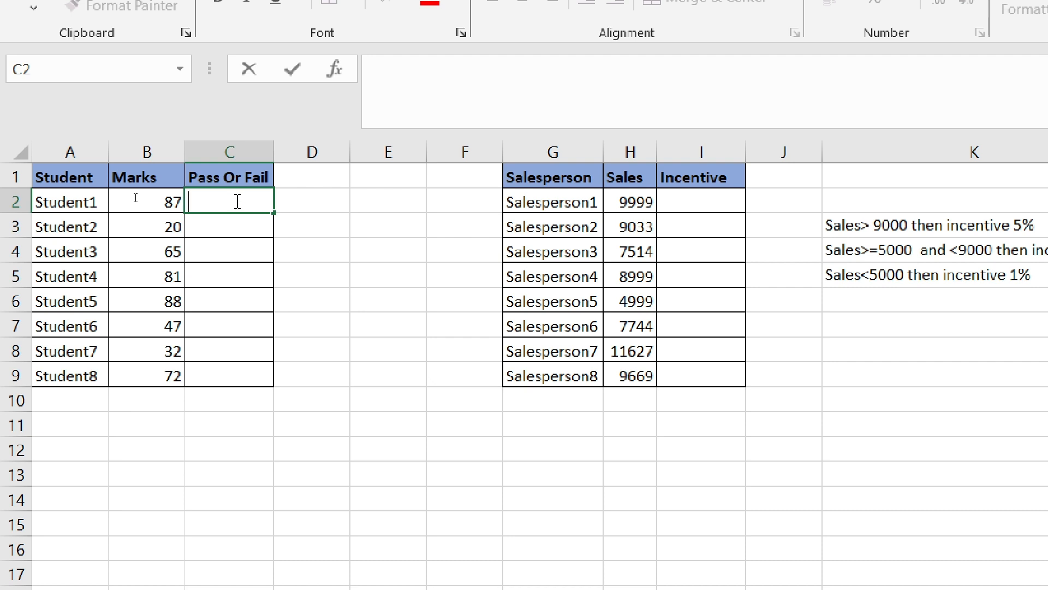
pyautogui.write('=if')
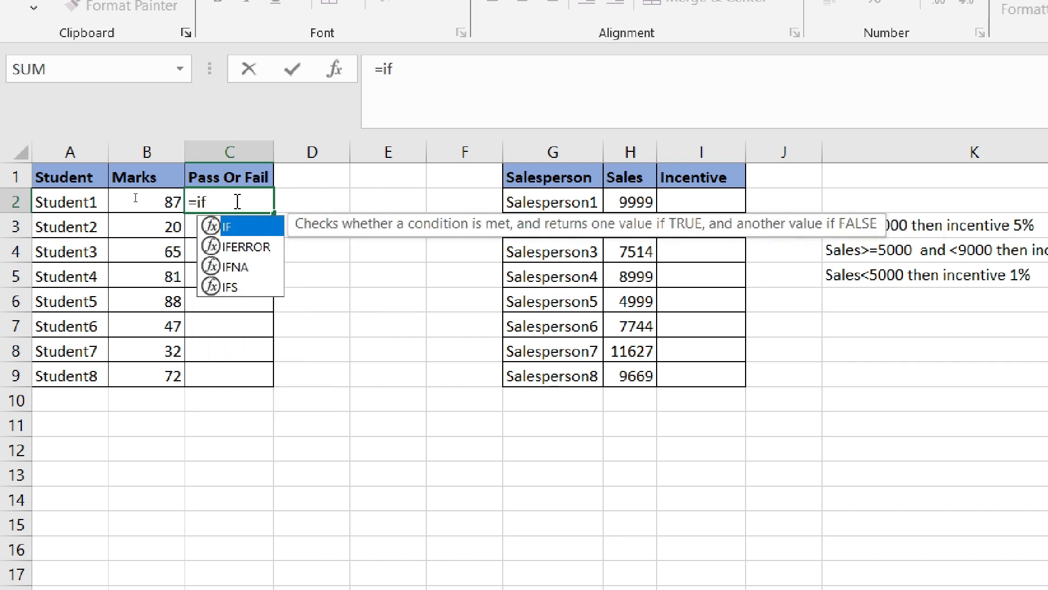
pyautogui.press('Tab')
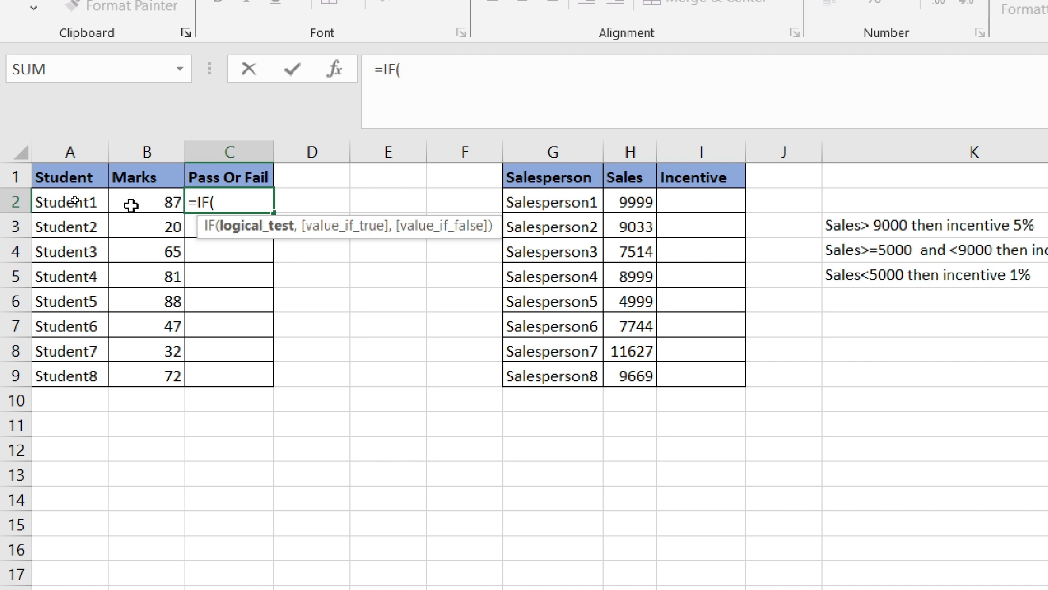
pyautogui.click(158, 195)
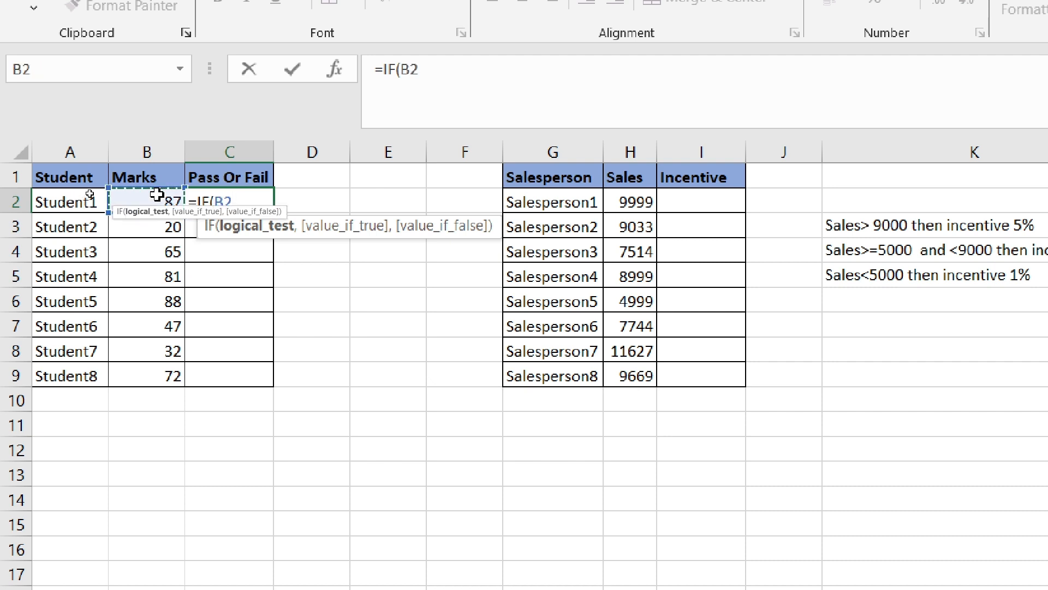
pyautogui.write('>=40')
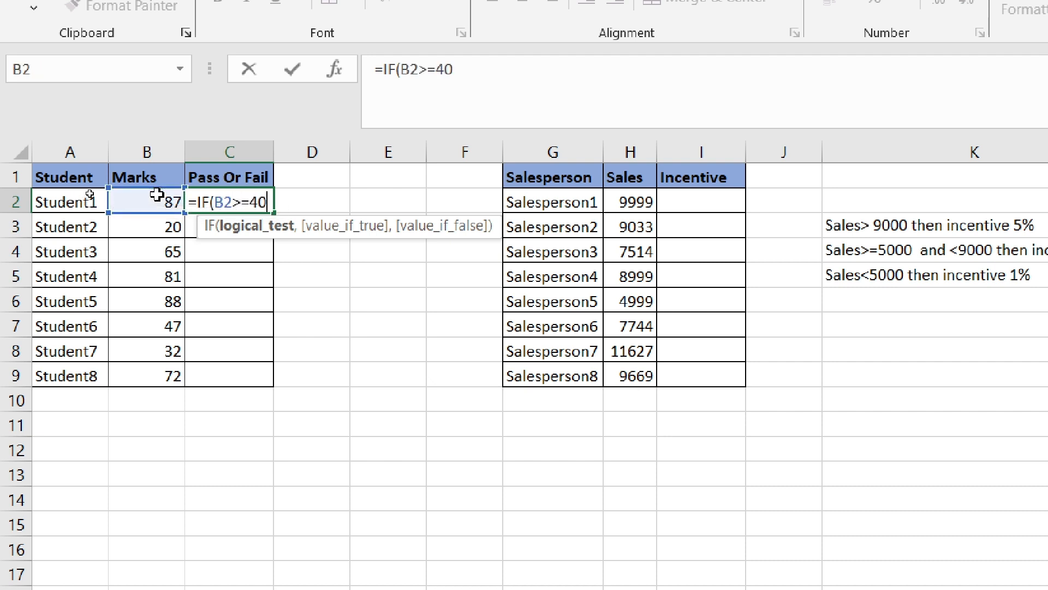
pyautogui.write(',"Pass')
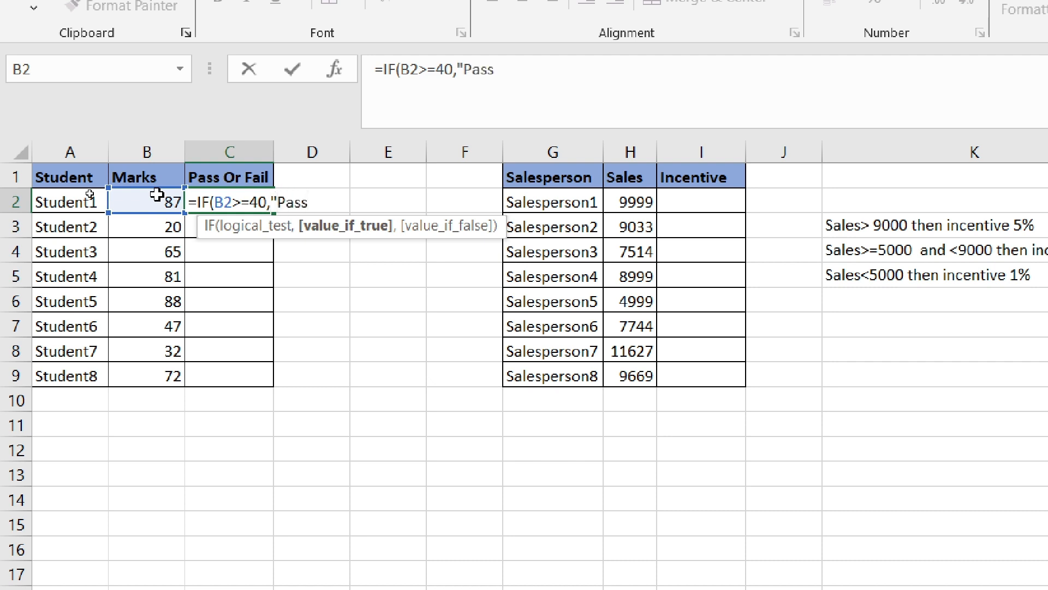
pyautogui.write('","F')
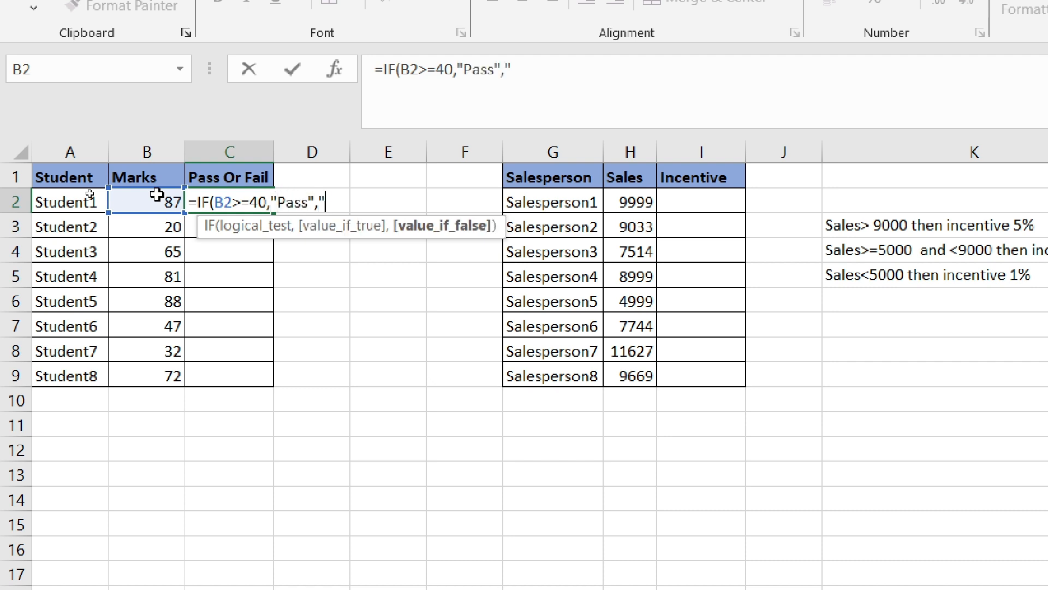
pyautogui.write('ail")')
pyautogui.press('Return')
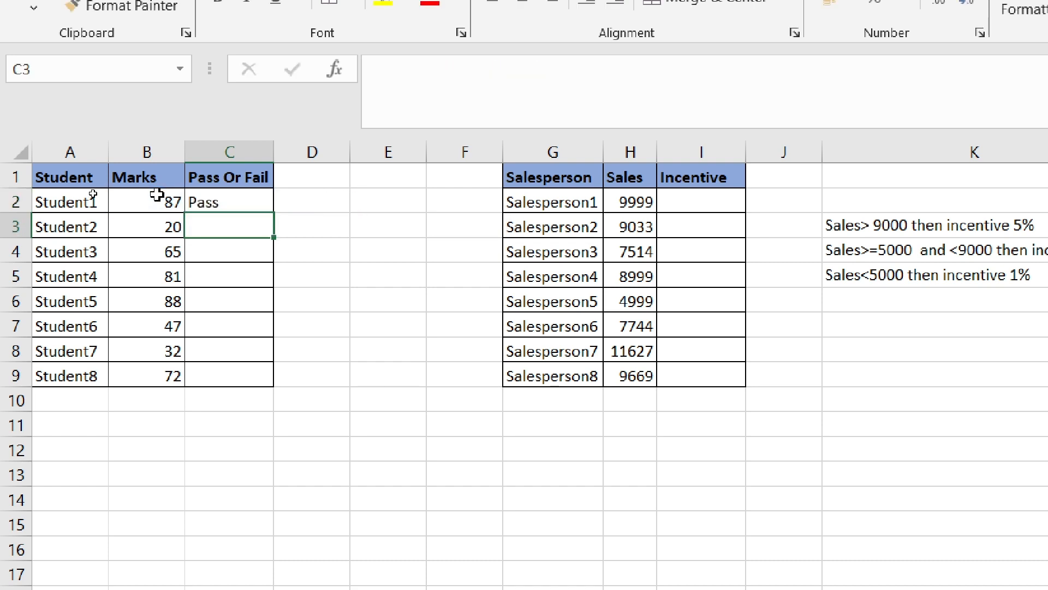
# - Fill the Pass Or Fail formula from C2 down through C9 for all remaining students
pyautogui.click(235, 205)
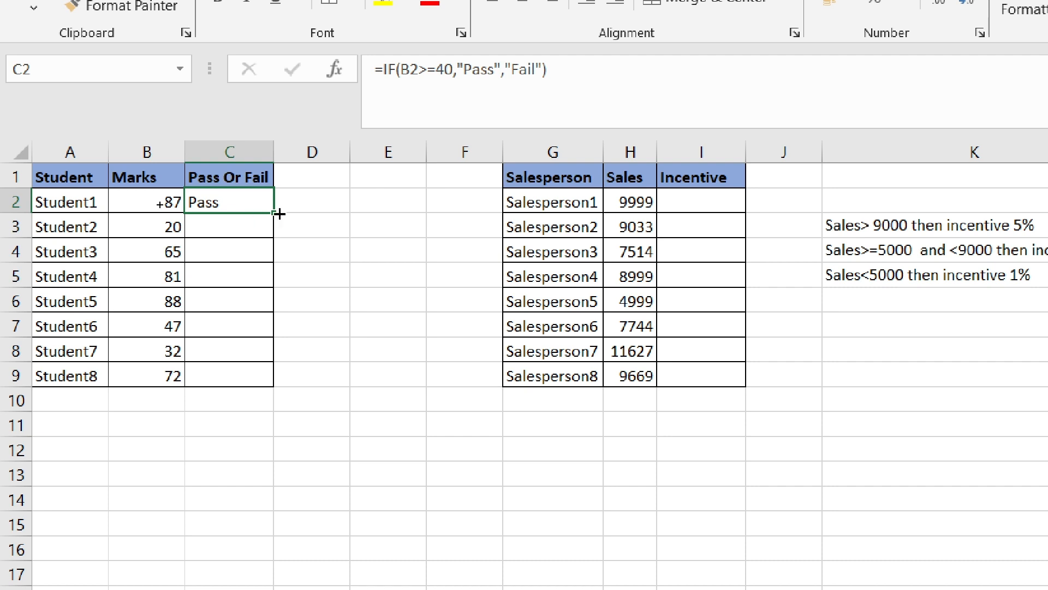
pyautogui.moveTo(275, 213); pyautogui.dragTo(275, 394)
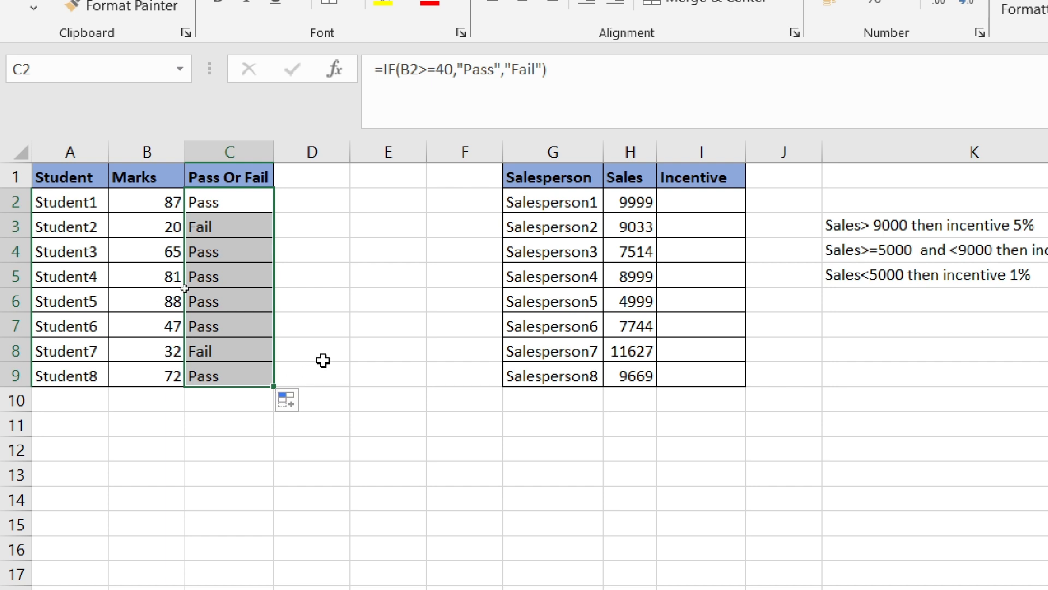
pyautogui.press('Escape')
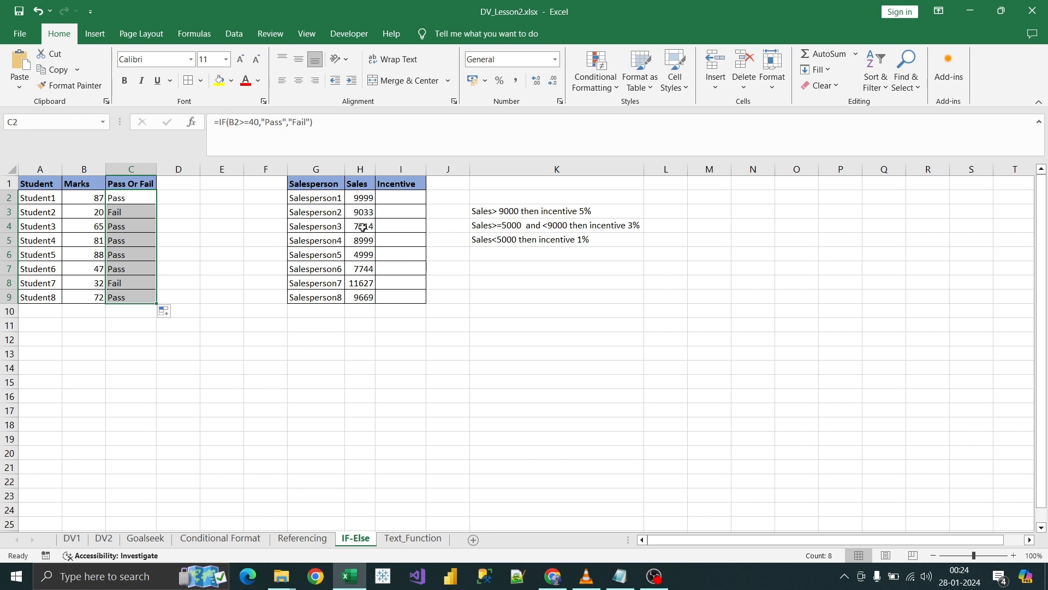
# - Begin an IF formula in Incentive cell I2 that tests H2>9000 and returns H2*.05 when true
pyautogui.click(402, 199)
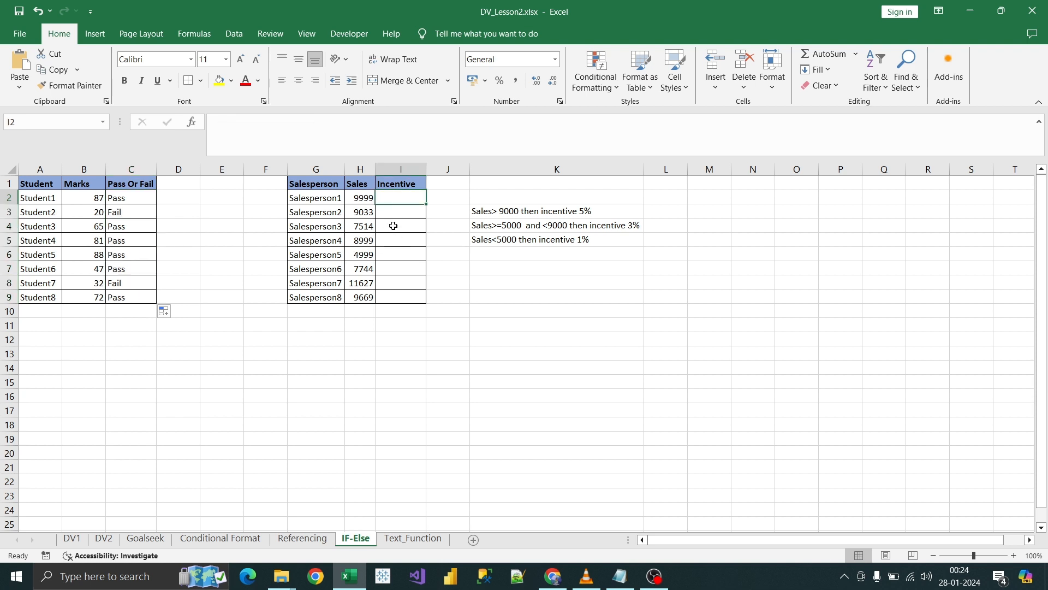
pyautogui.click(476, 215)
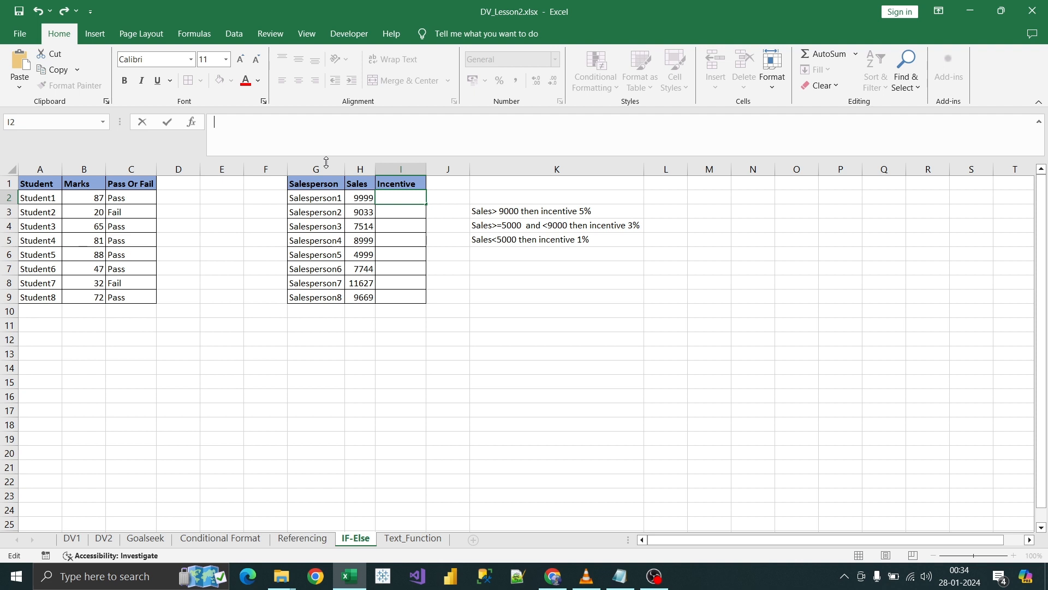
pyautogui.write('=if')
pyautogui.press('Tab')
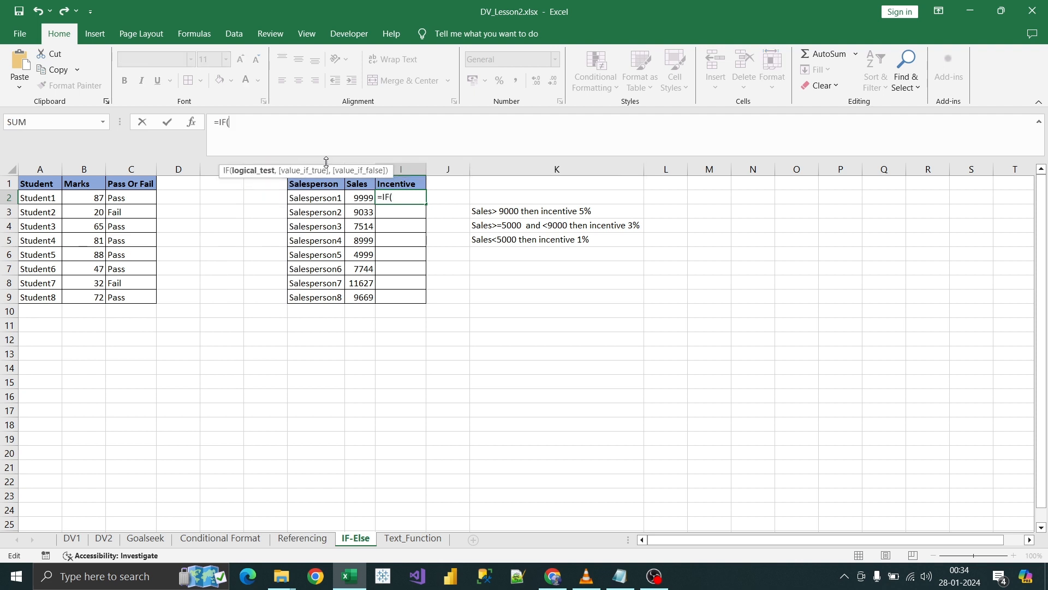
pyautogui.click(362, 195)
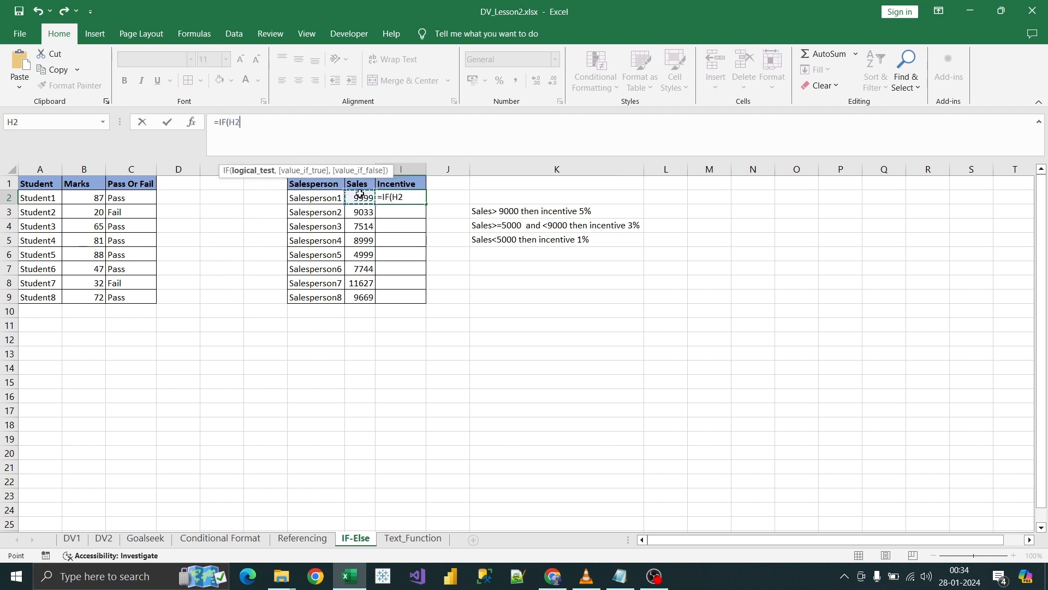
pyautogui.write('>900')
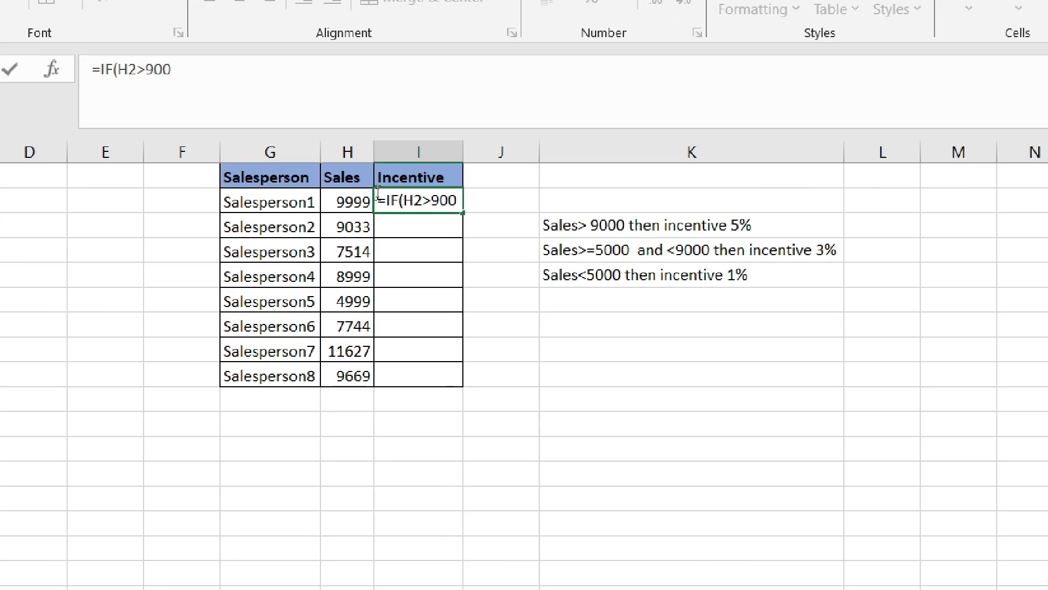
pyautogui.click(317, 78)
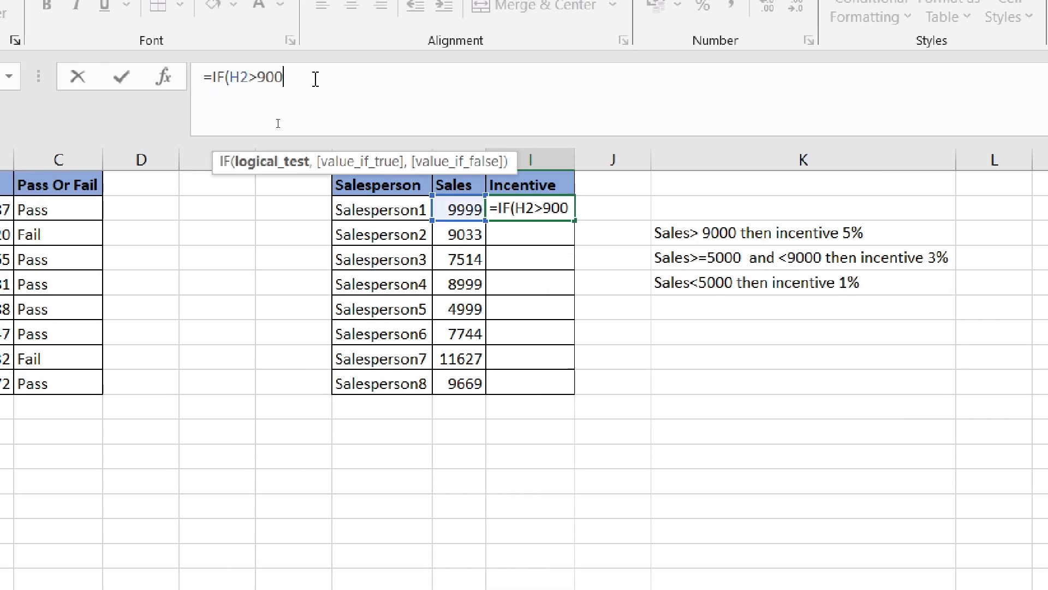
pyautogui.write('0,')
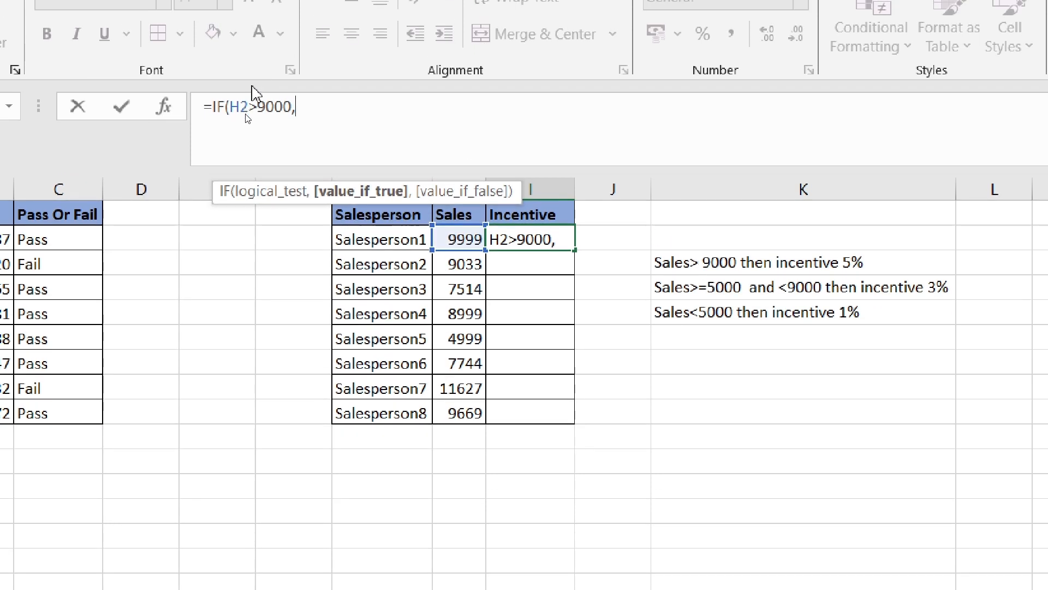
pyautogui.click(446, 239)
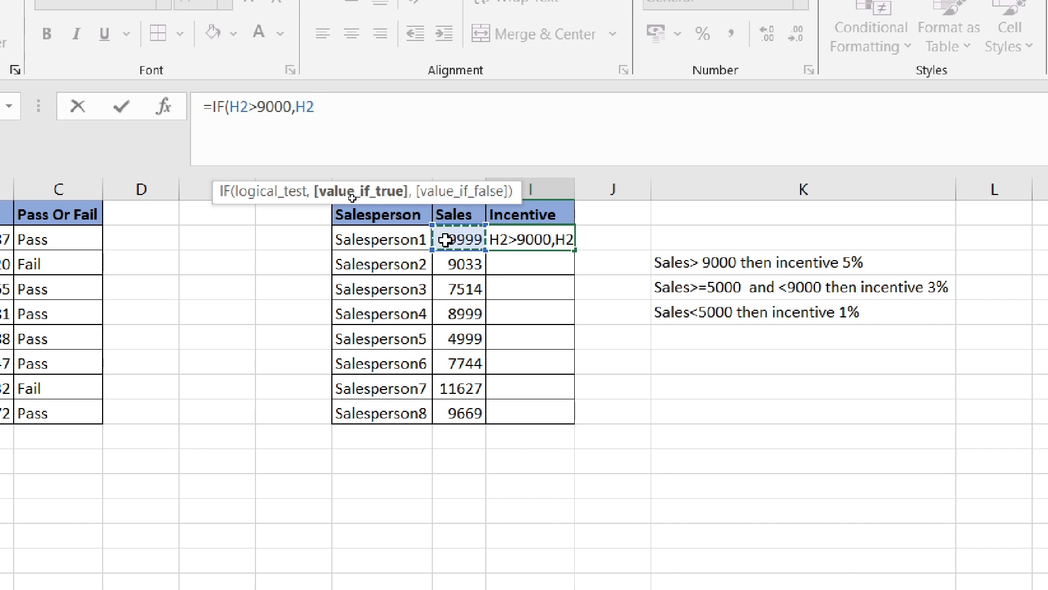
pyautogui.write('*.05')
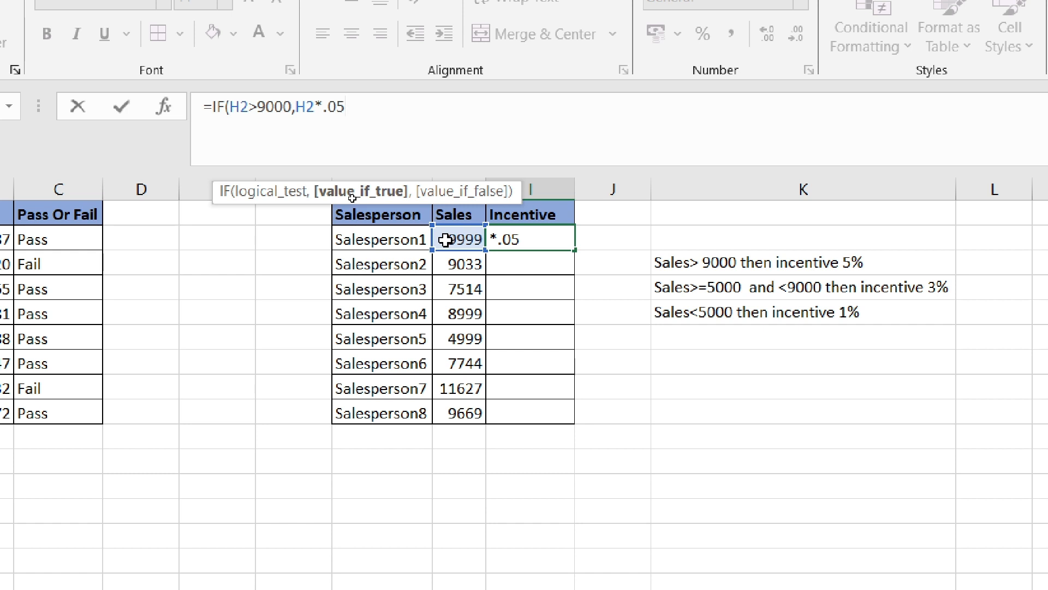
pyautogui.write(',')
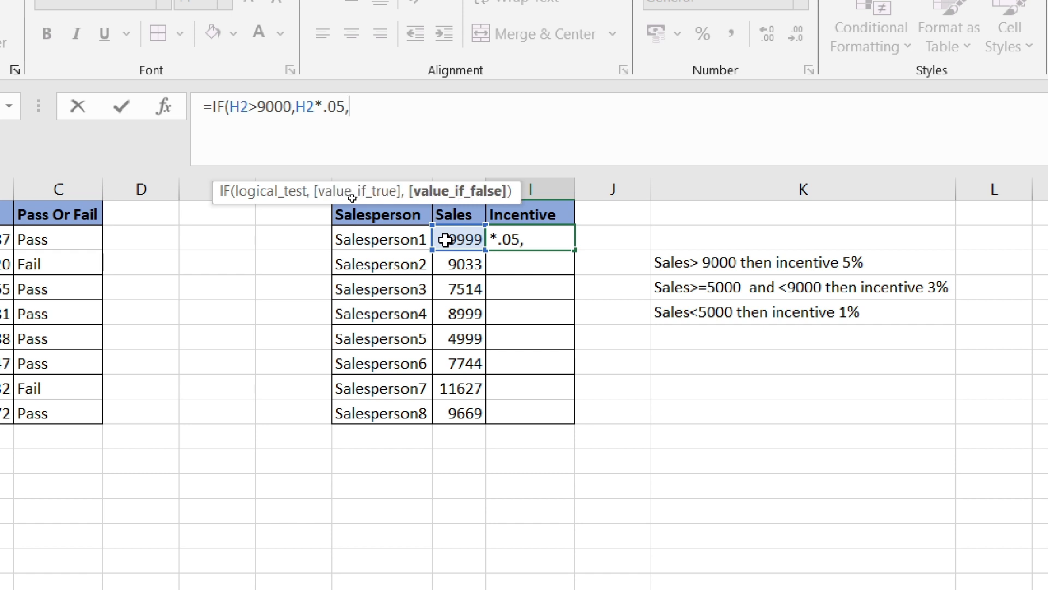
# - Nest a second IF as the false value in the I2 formula, with an AND test of H2>=5000 and H2<9000
pyautogui.write('if')
pyautogui.press('Tab')
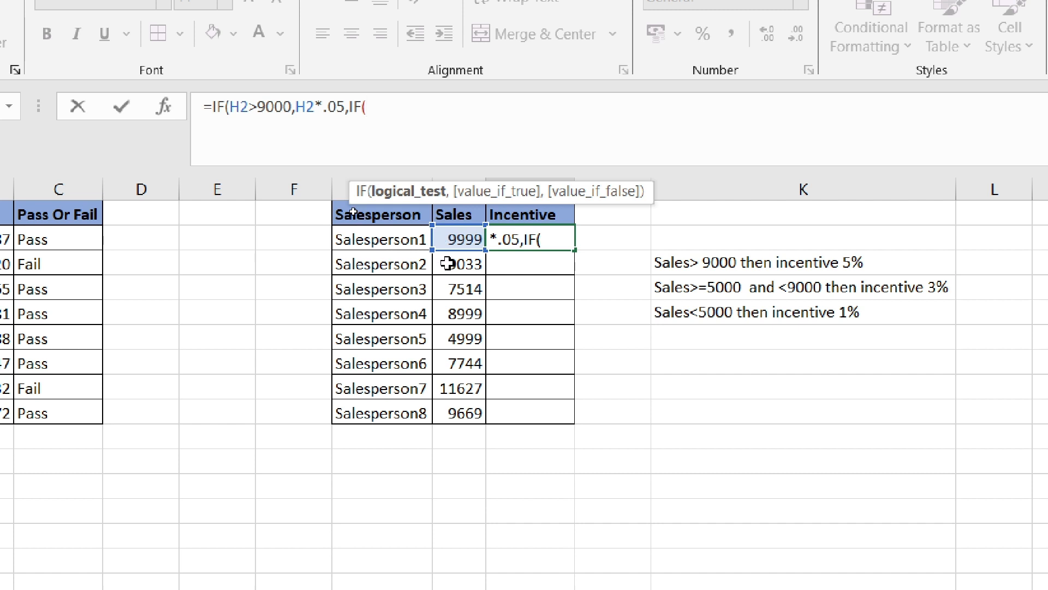
pyautogui.click(456, 236)
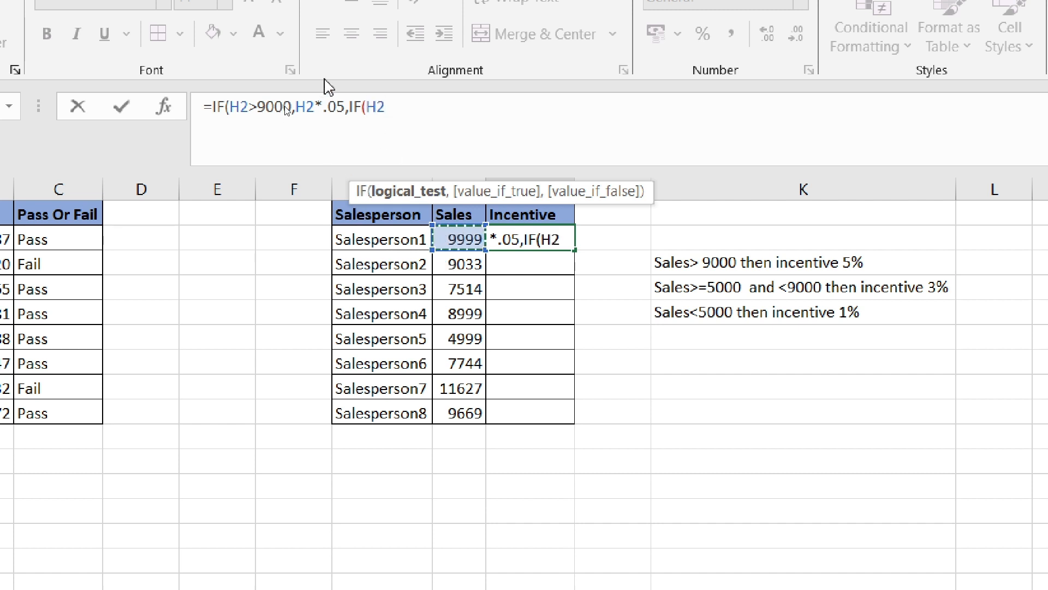
pyautogui.click(367, 108)
pyautogui.write('and(')
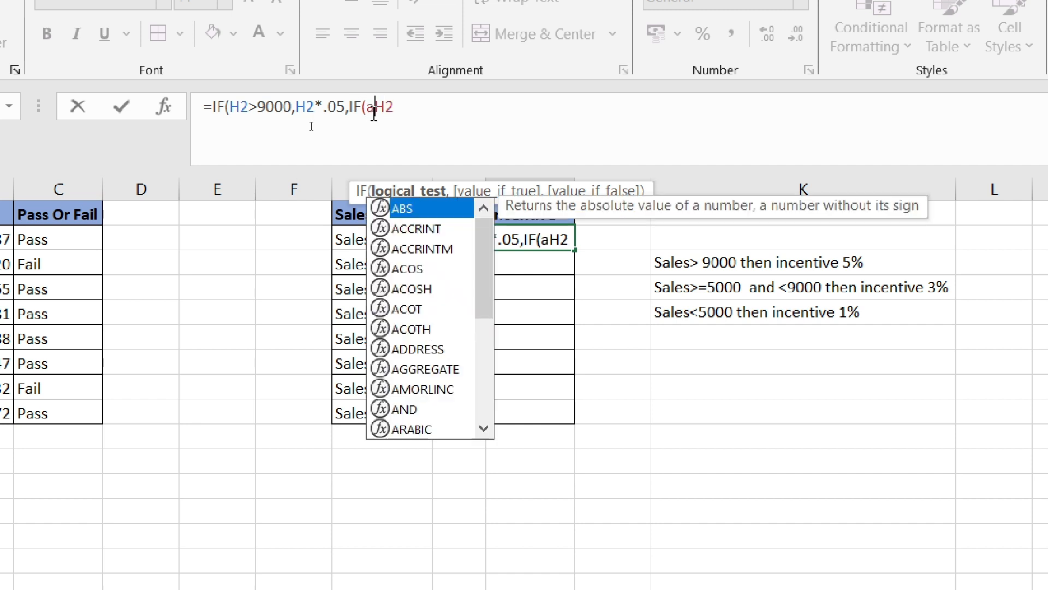
pyautogui.click(422, 106)
pyautogui.write('>=5000')
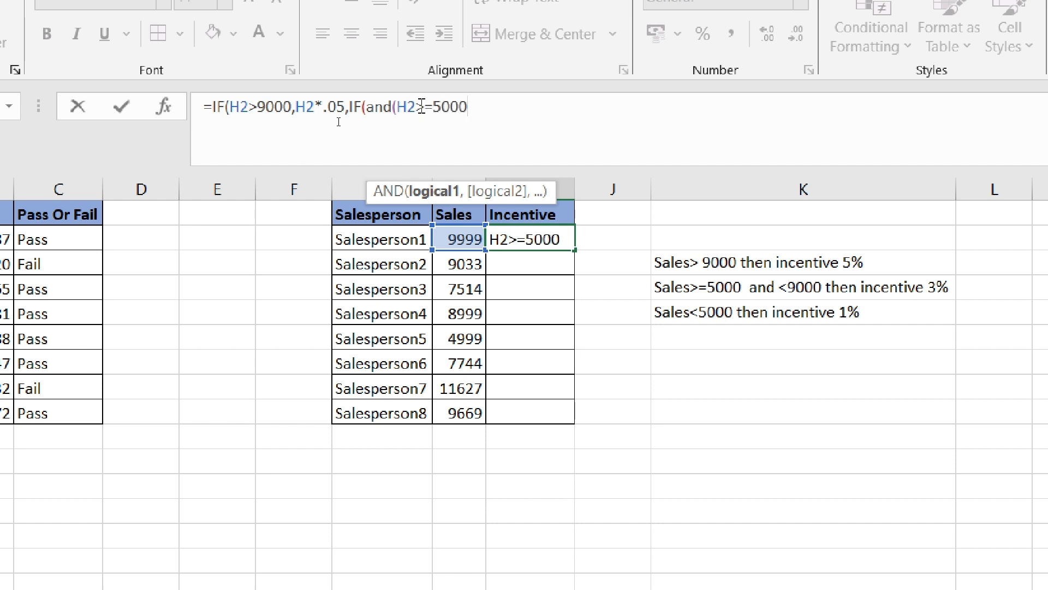
pyautogui.write(',')
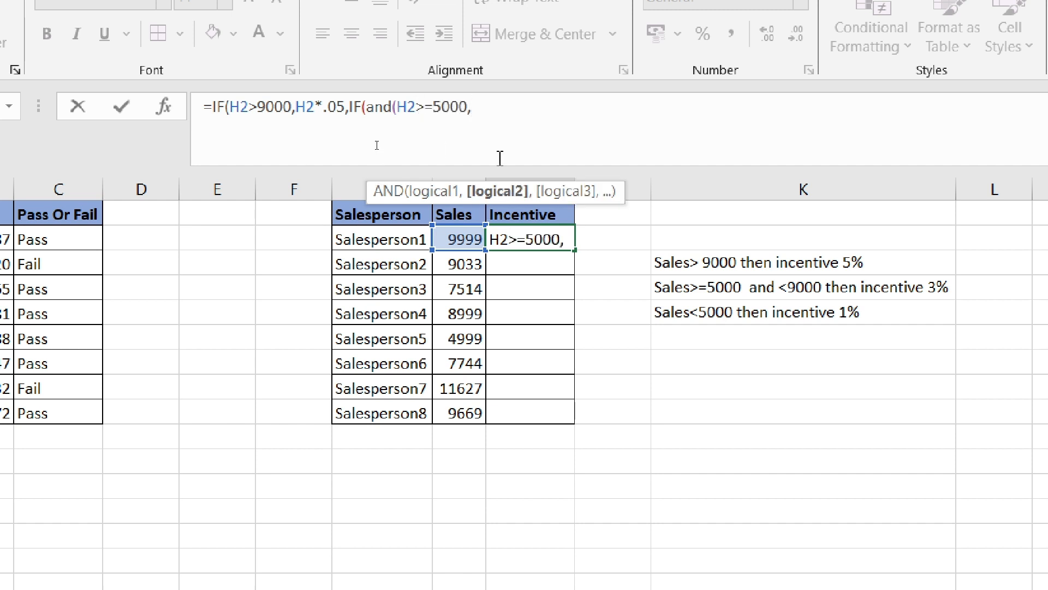
pyautogui.write('h3')
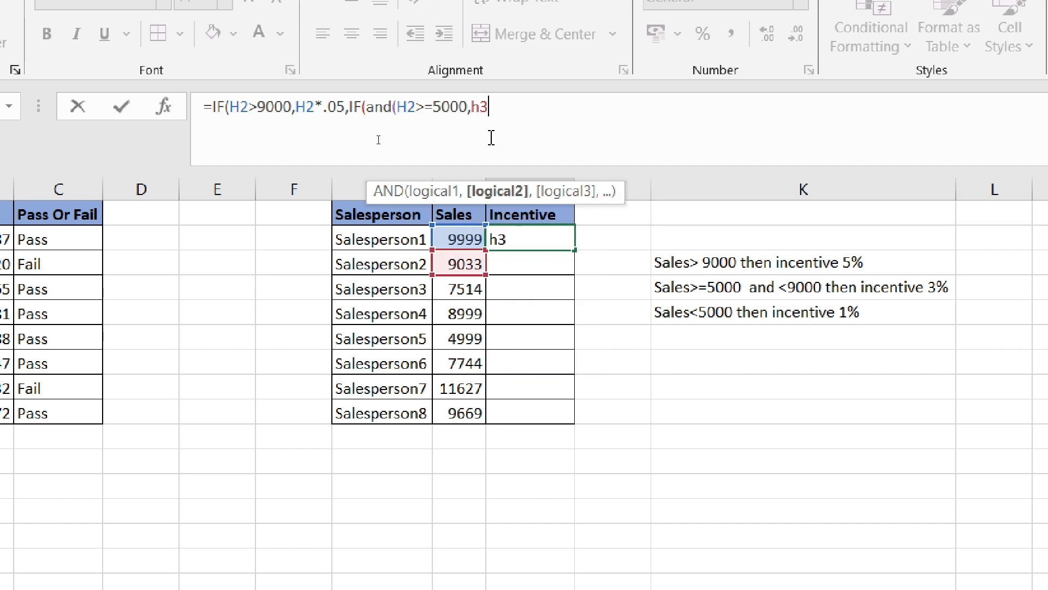
pyautogui.press('BackSpace')
pyautogui.press('BackSpace')
pyautogui.write('H2')
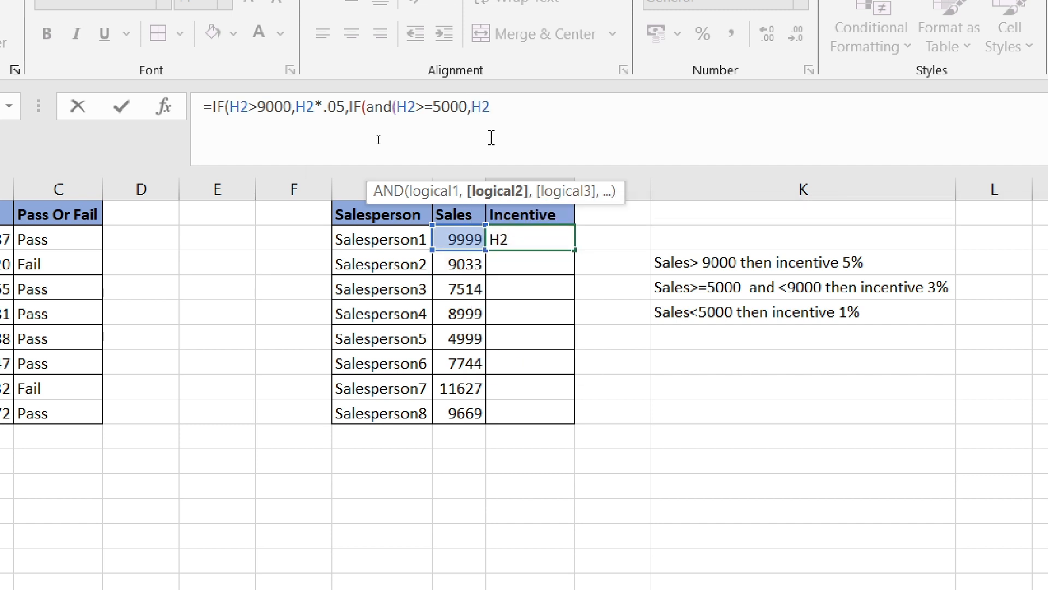
pyautogui.write('<9000,')
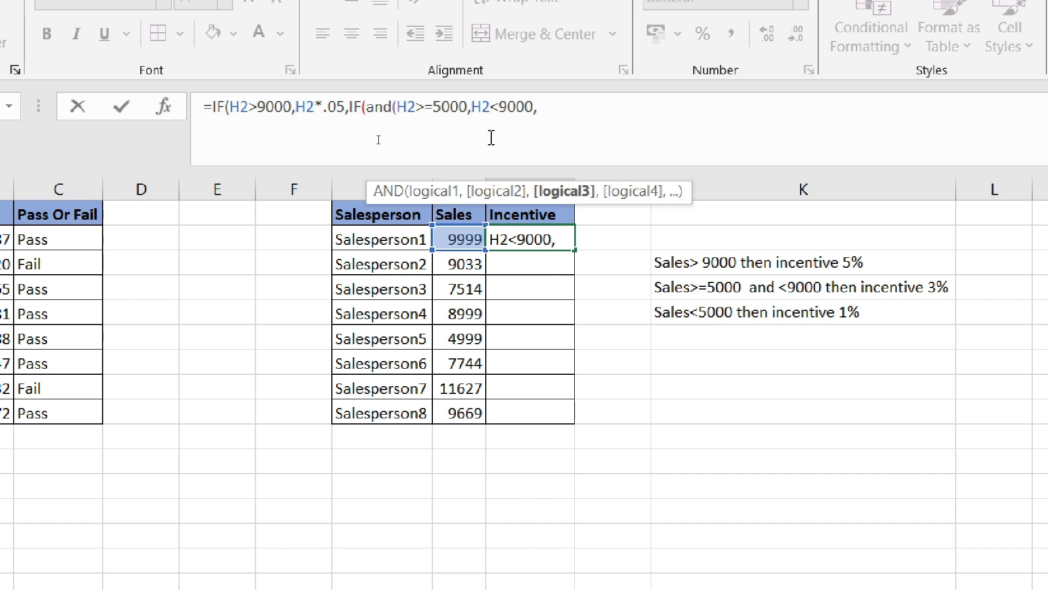
# - Add H2*.03 as the nested IF's true value and H2*0.01 as its false value in the I2 formula
pyautogui.write('H2')
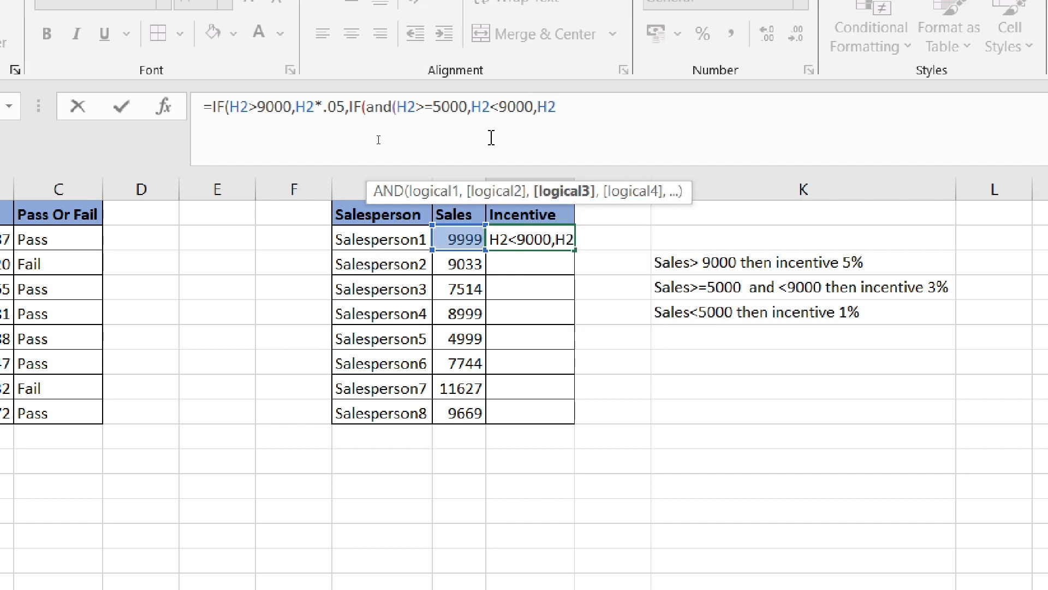
pyautogui.write('*.03')
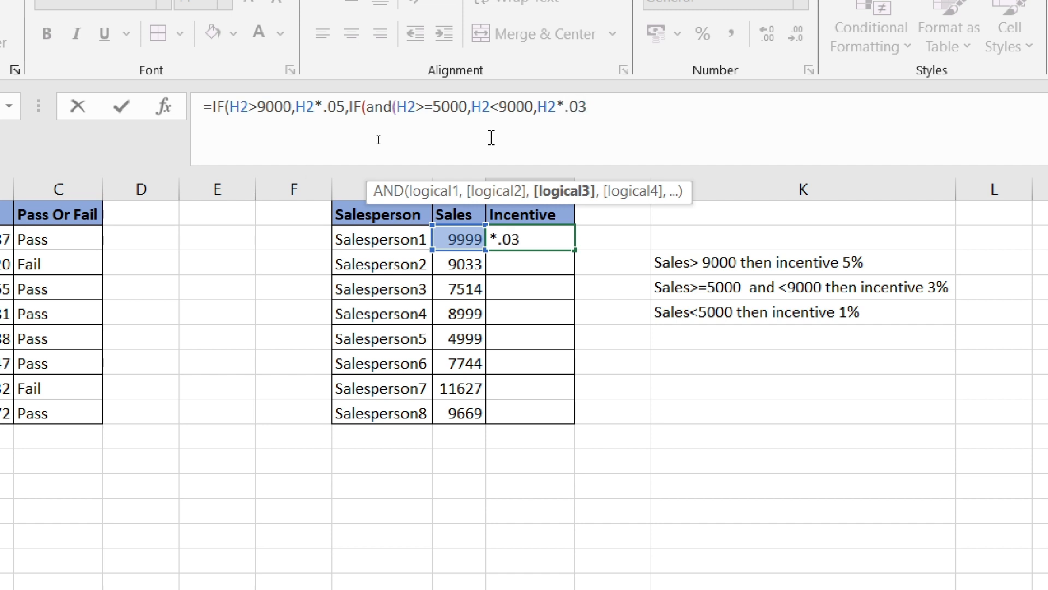
pyautogui.press('Return')
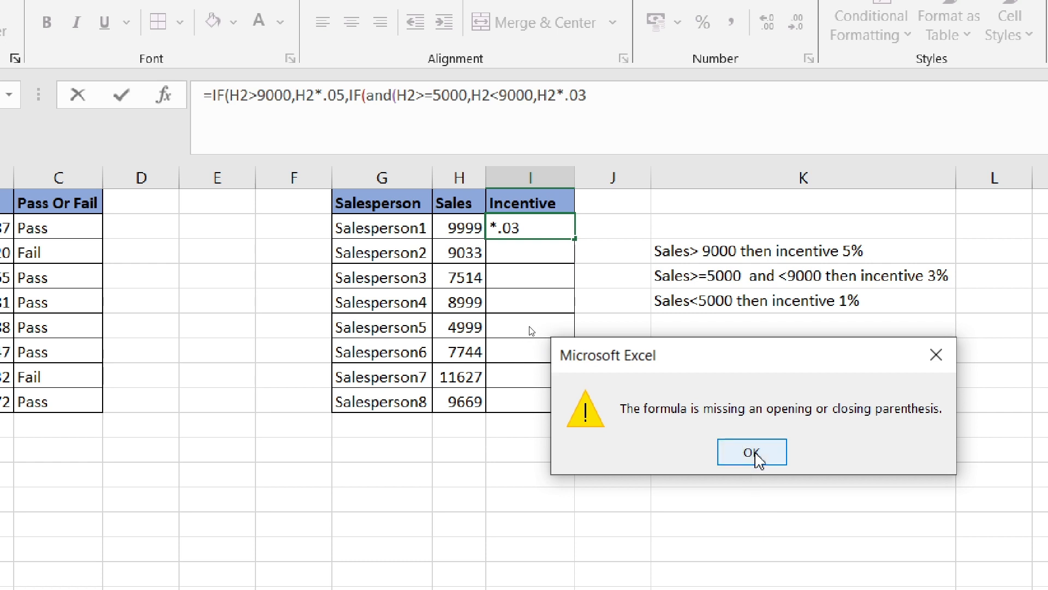
pyautogui.click(759, 460)
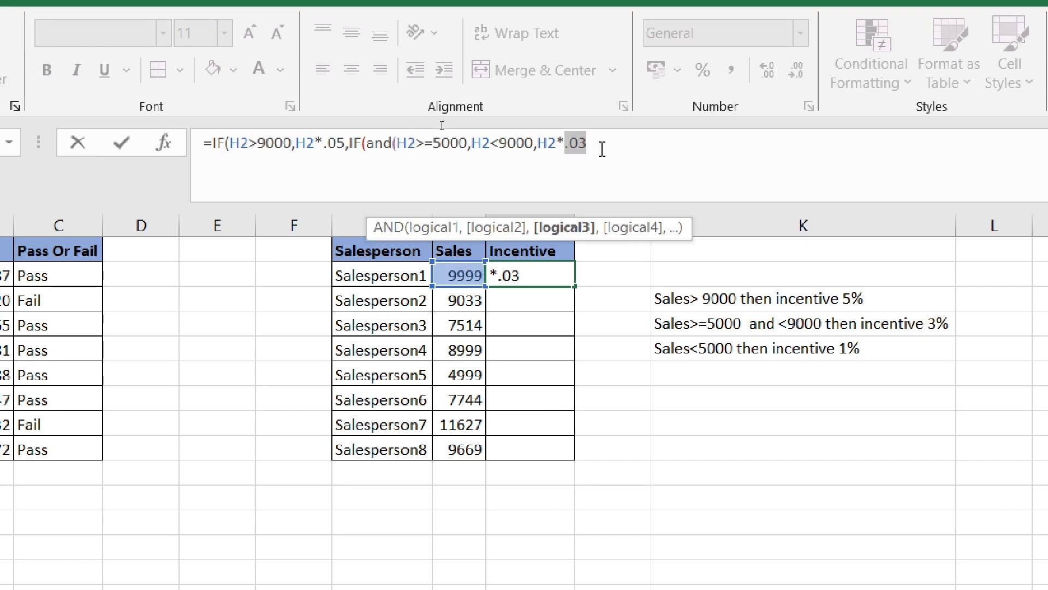
pyautogui.click(602, 149)
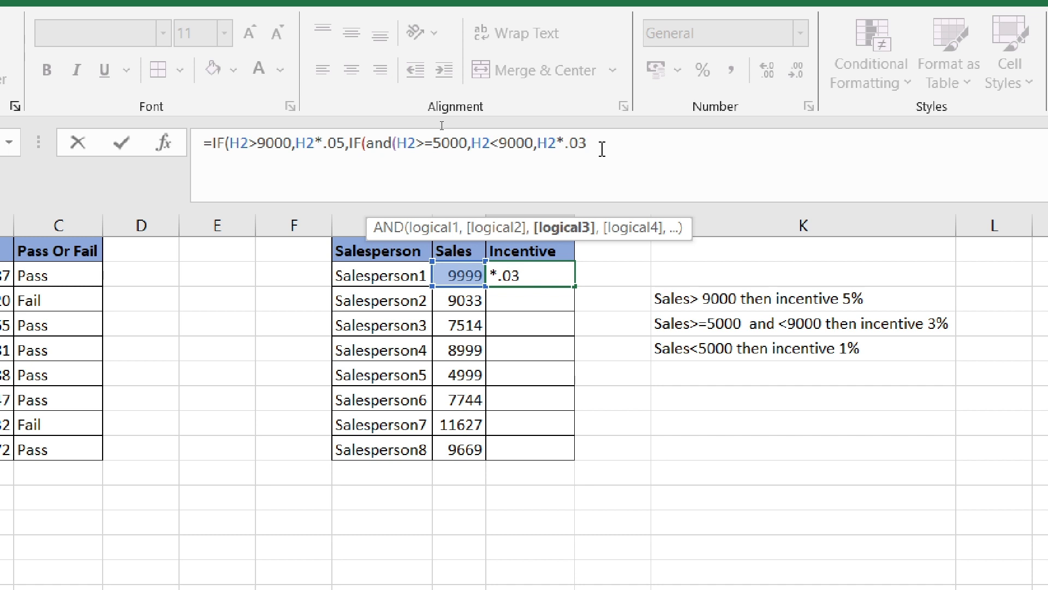
pyautogui.write(',')
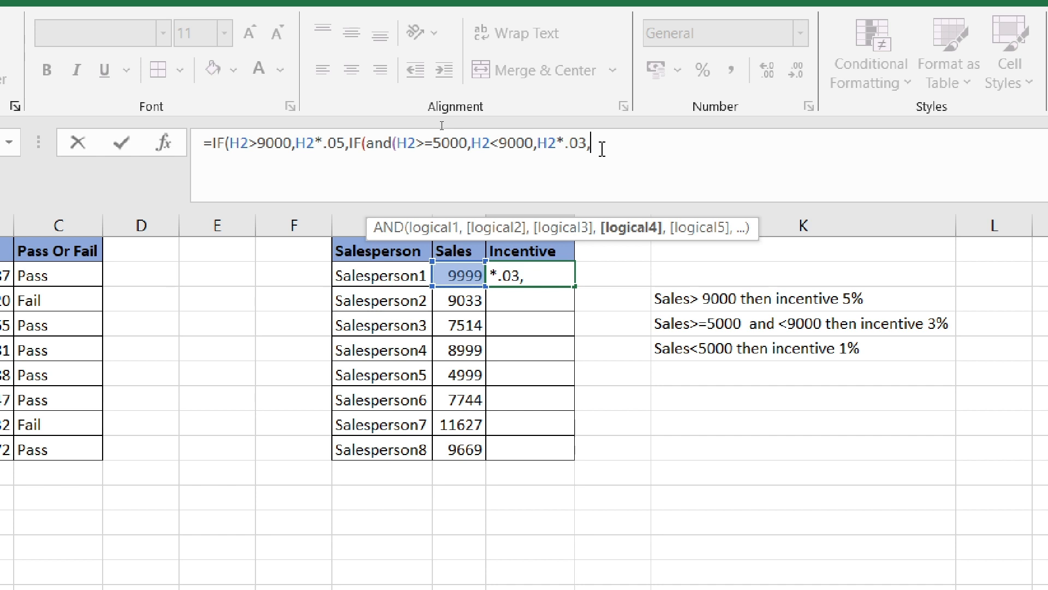
pyautogui.write('H2*0.01')
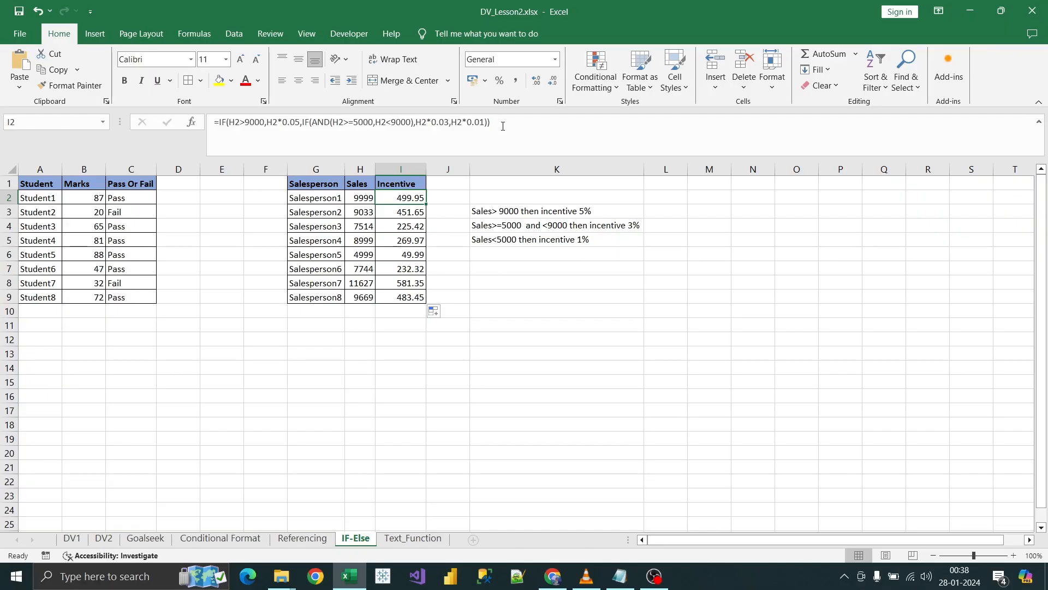
# - Confirm =IF(H2>9000,H2*0.05,IF(AND(H2>=5000,H2<9000),H2*0.03,H2*0.01)) in I2 and fill it down through I9
pyautogui.click(503, 126)
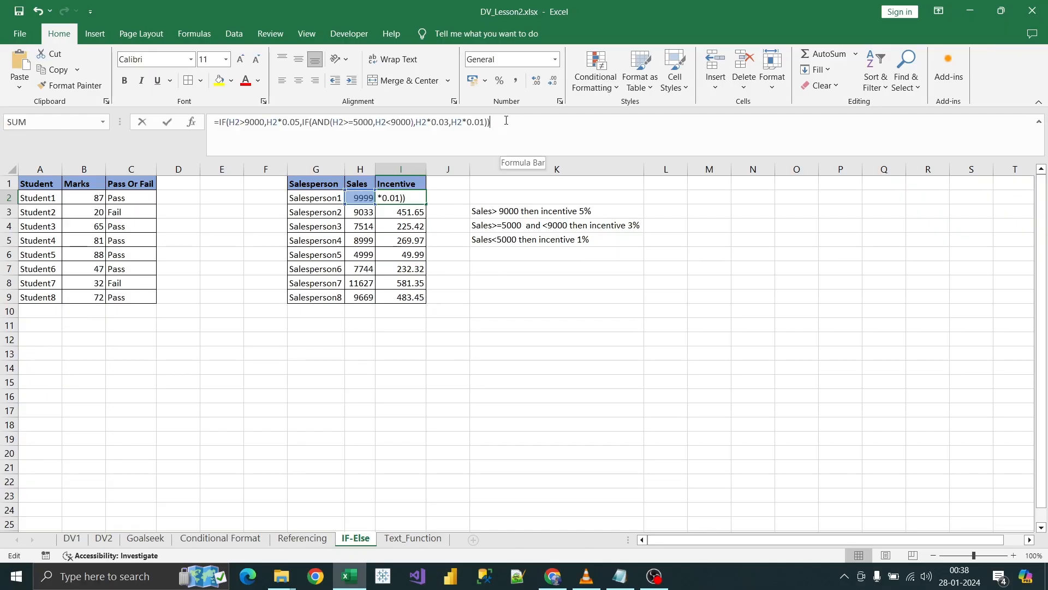
pyautogui.hotkey('ctrl', 'Return')
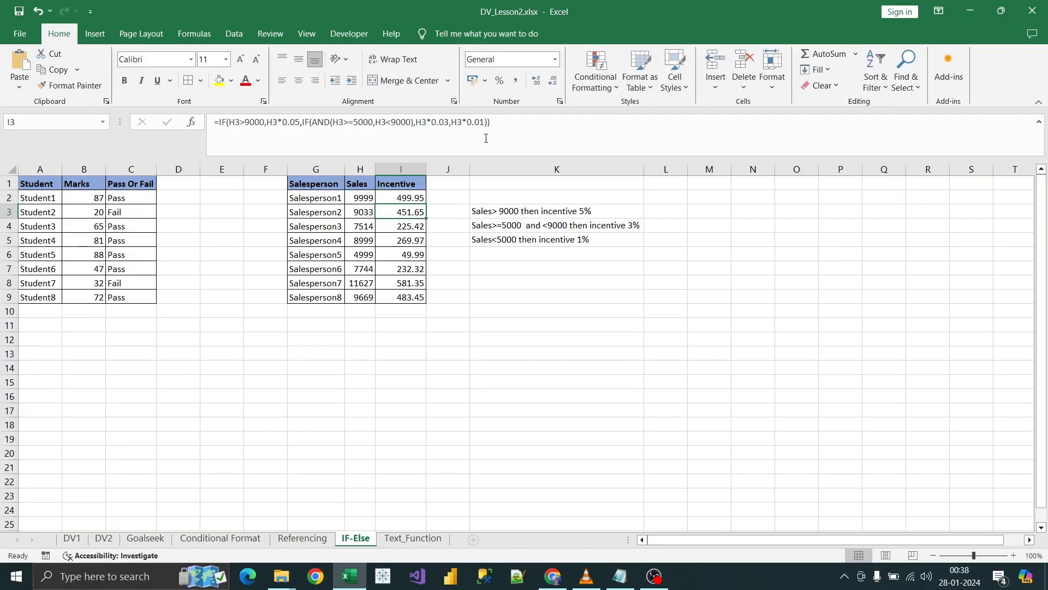
pyautogui.doubleClick(427, 204)
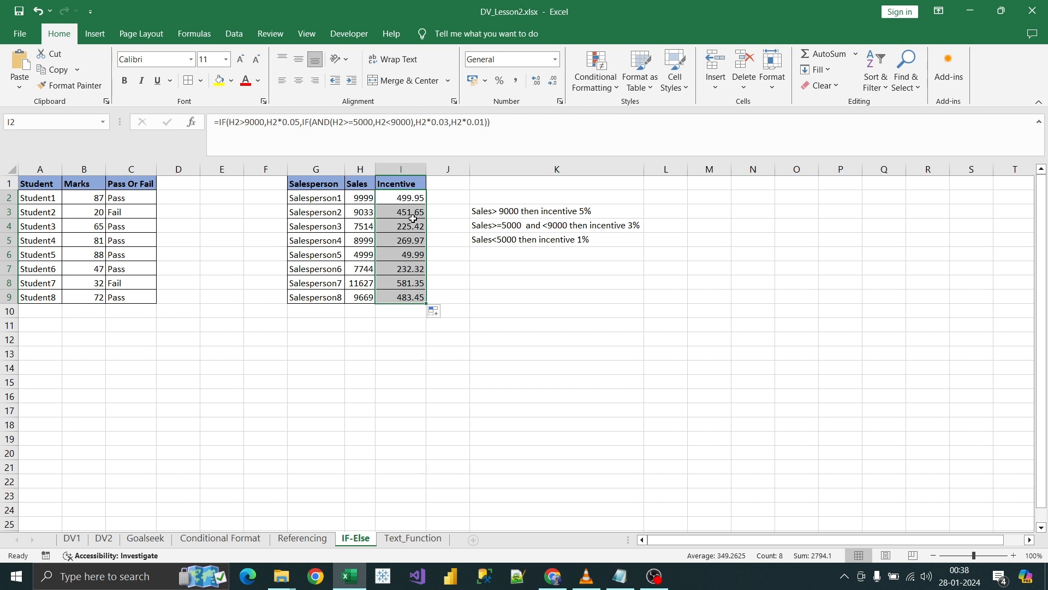
# - Check the incentives of Salesperson5, Salesperson3 and Salesperson1 against their sales and the listed incentive rules
pyautogui.click(364, 255)
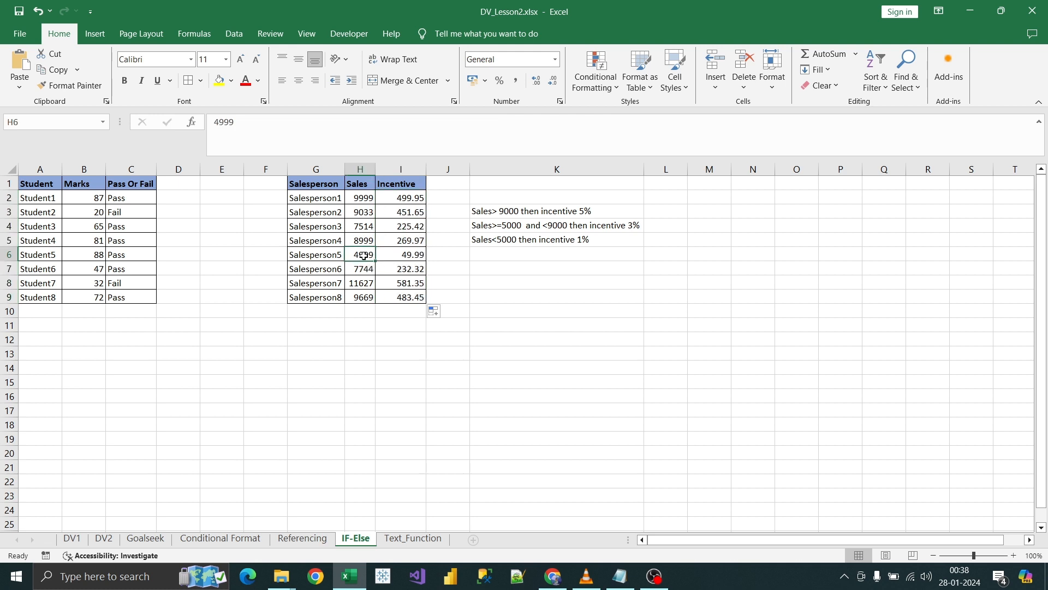
pyautogui.click(408, 257)
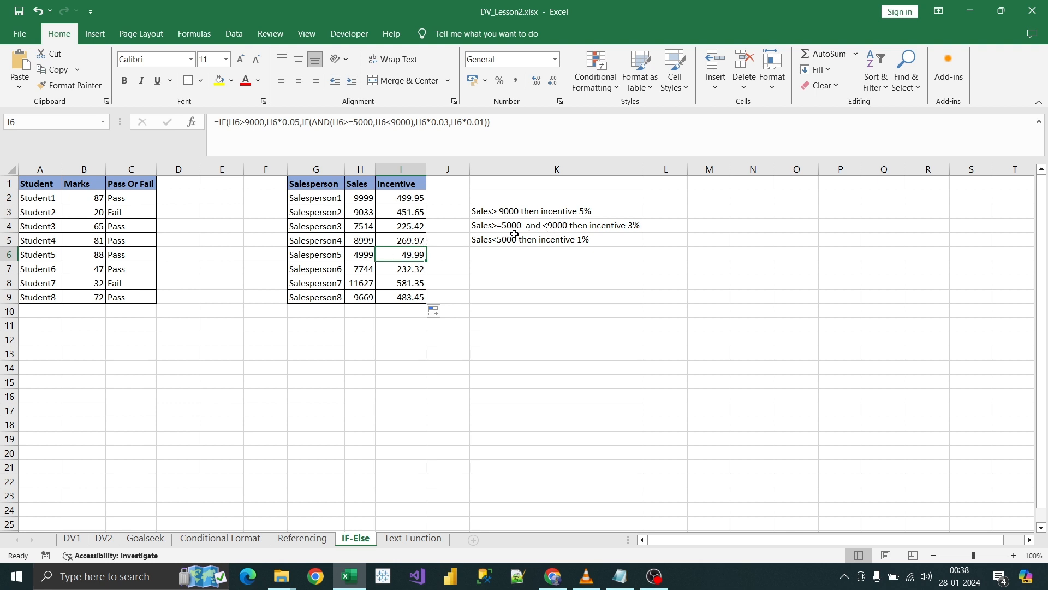
pyautogui.click(365, 227)
pyautogui.click(409, 227)
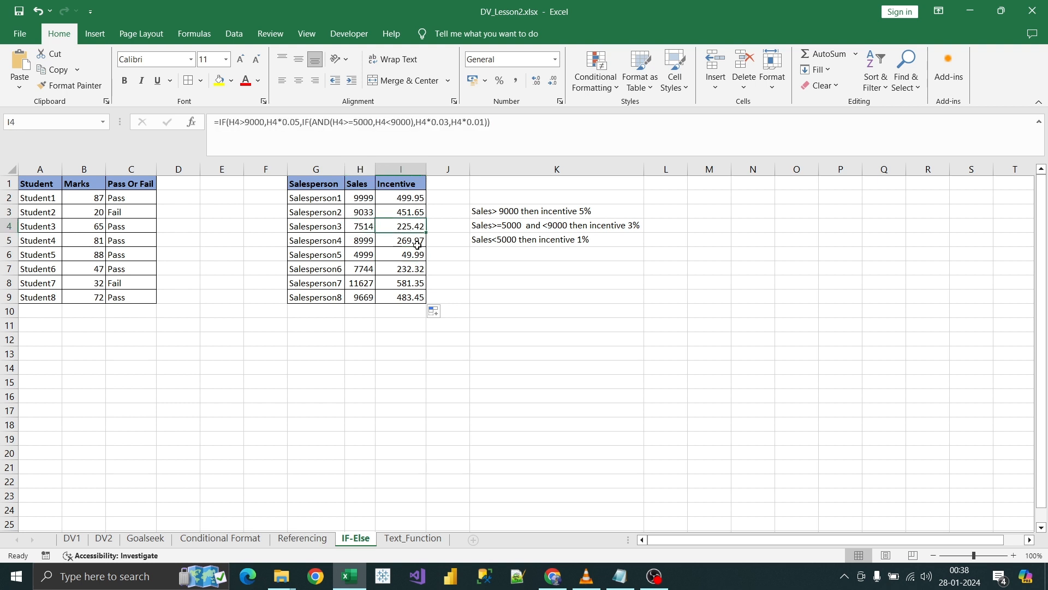
pyautogui.click(370, 200)
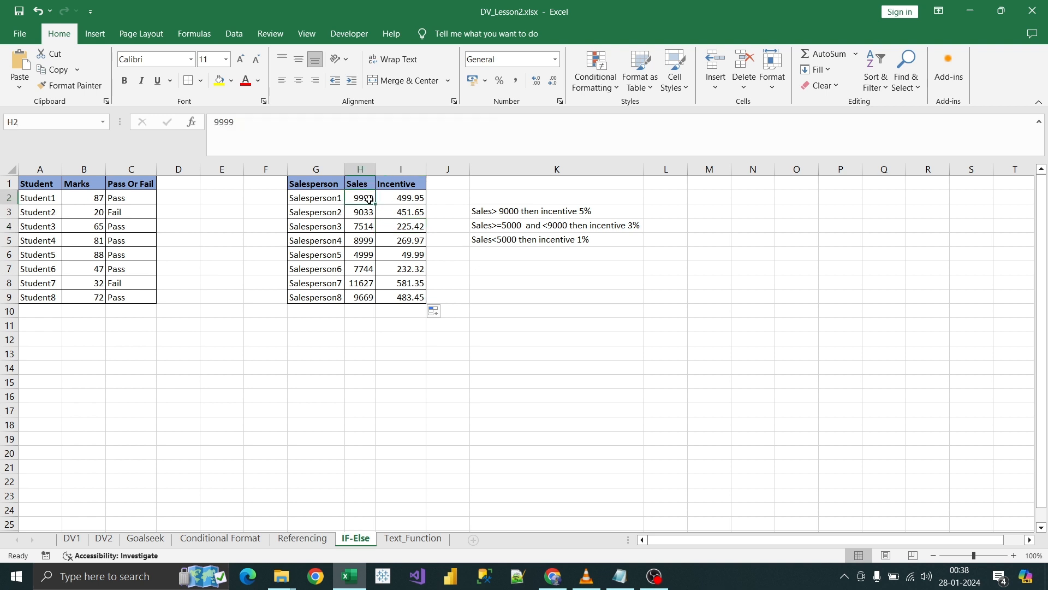
pyautogui.click(406, 198)
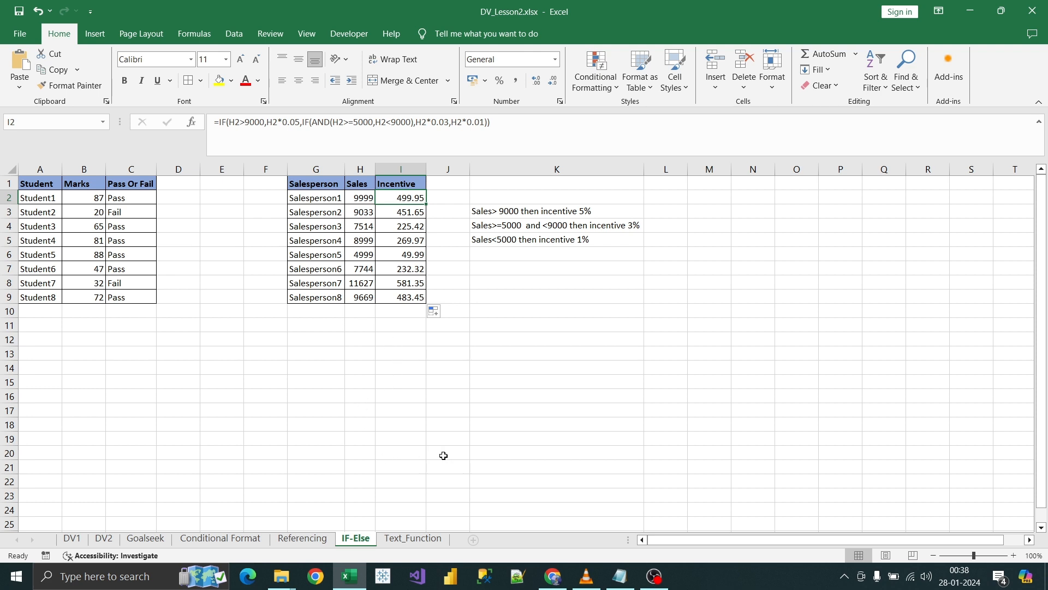
# - Switch to the Text_Function sheet and examine the Name column and the existing FIND formula in B2
pyautogui.click(414, 538)
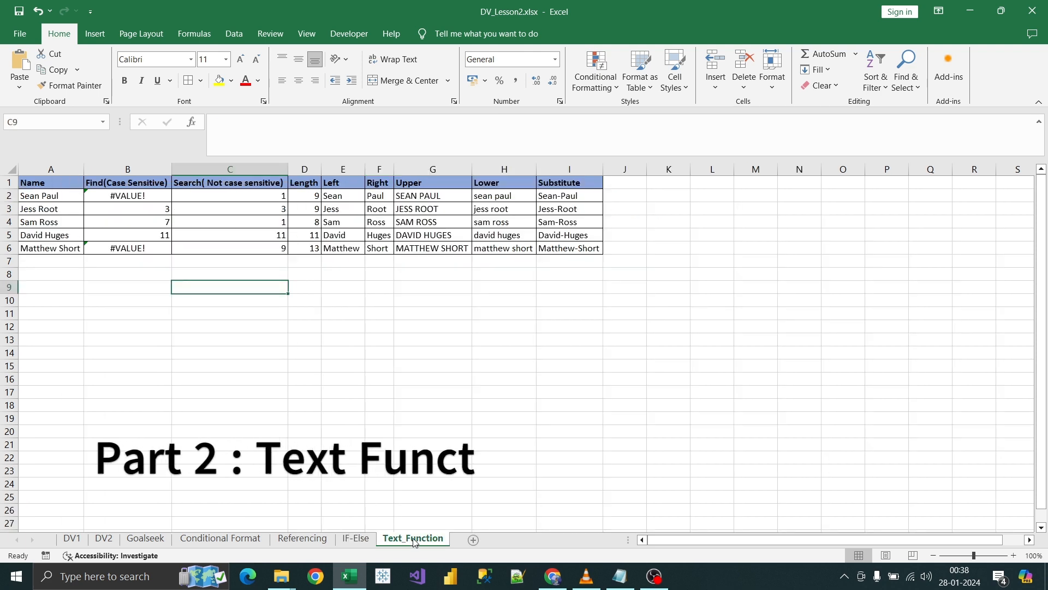
pyautogui.click(57, 194)
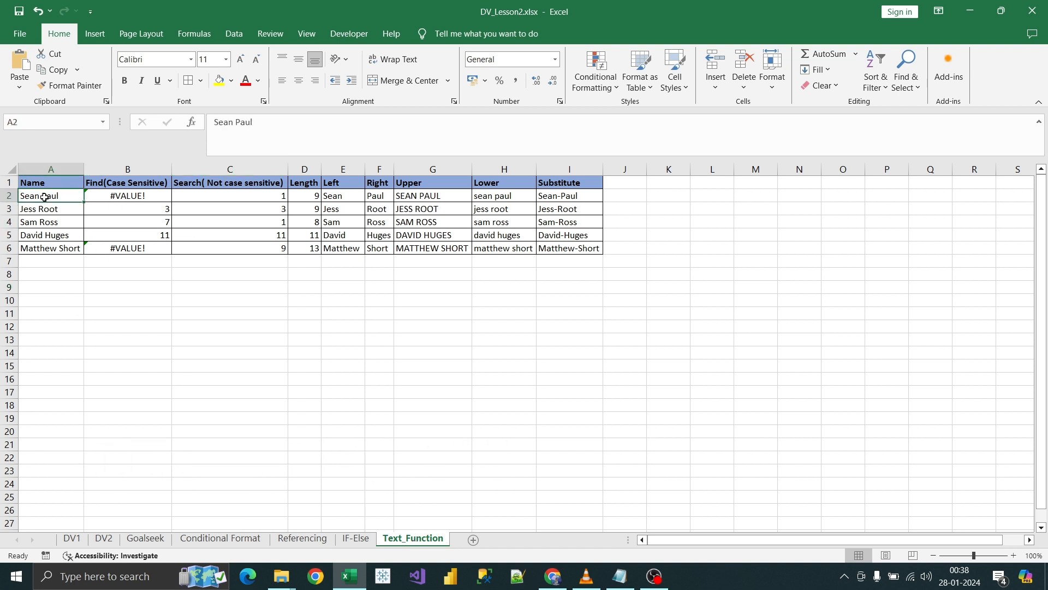
pyautogui.click(53, 210)
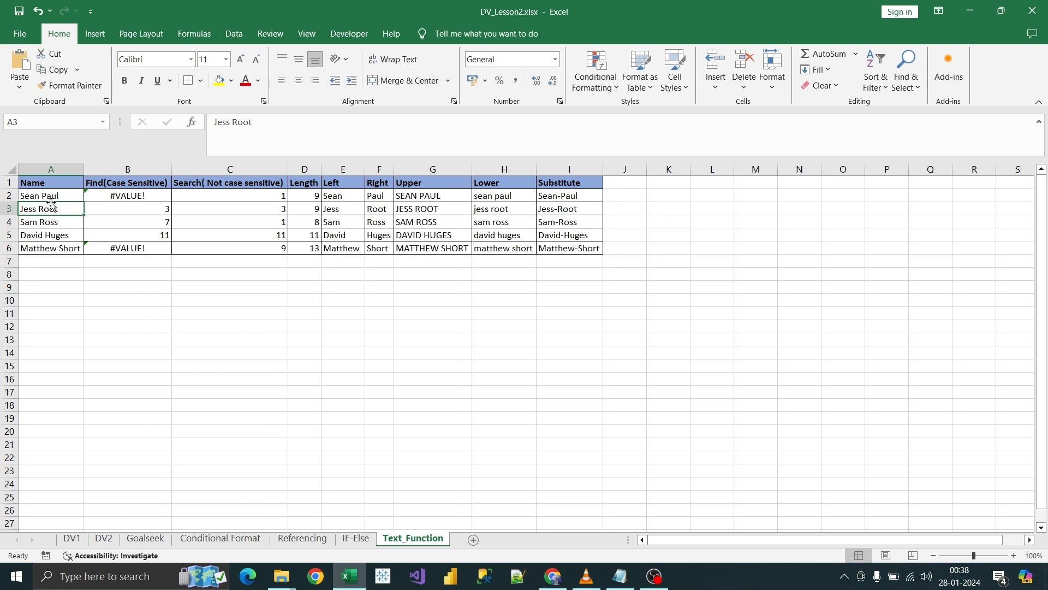
pyautogui.click(60, 196)
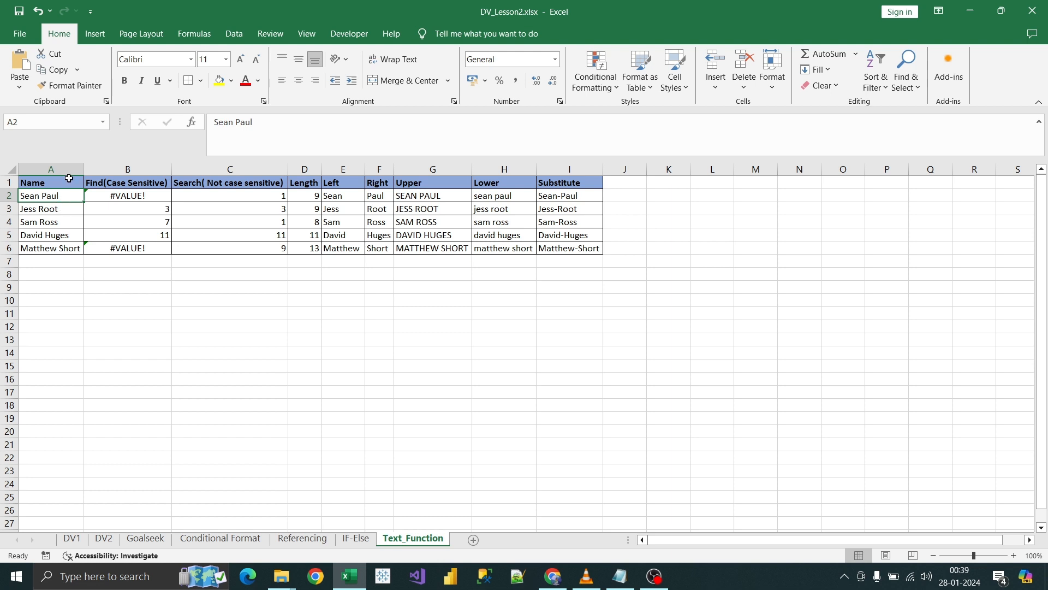
pyautogui.click(109, 184)
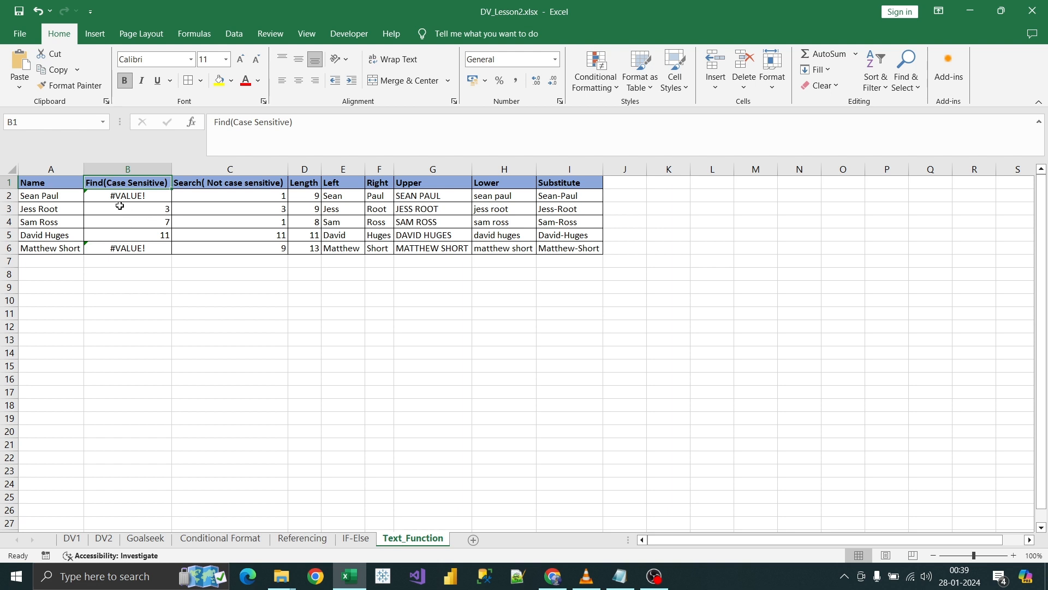
pyautogui.click(36, 196)
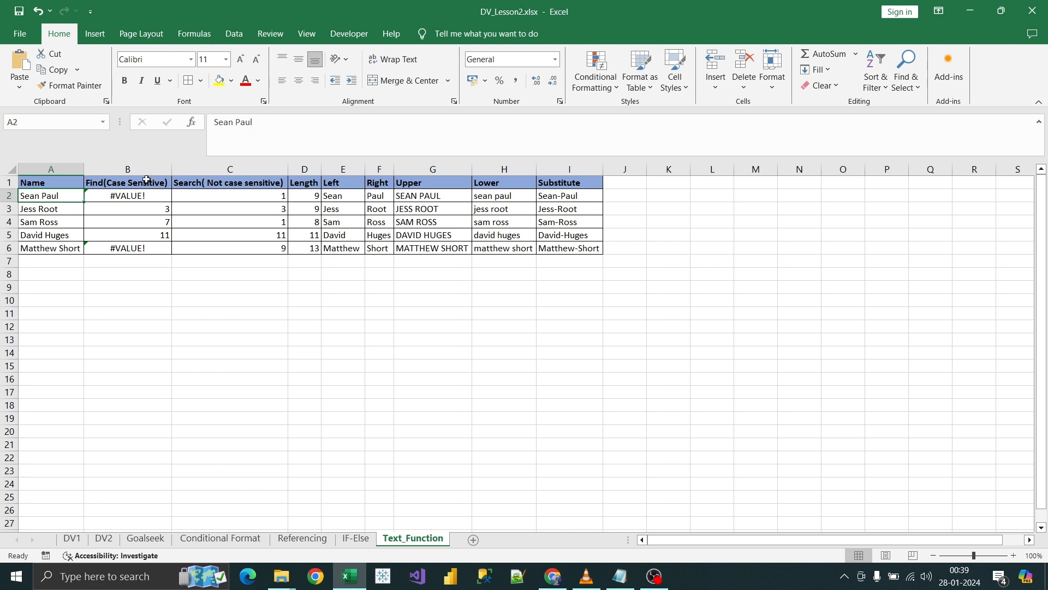
pyautogui.click(112, 198)
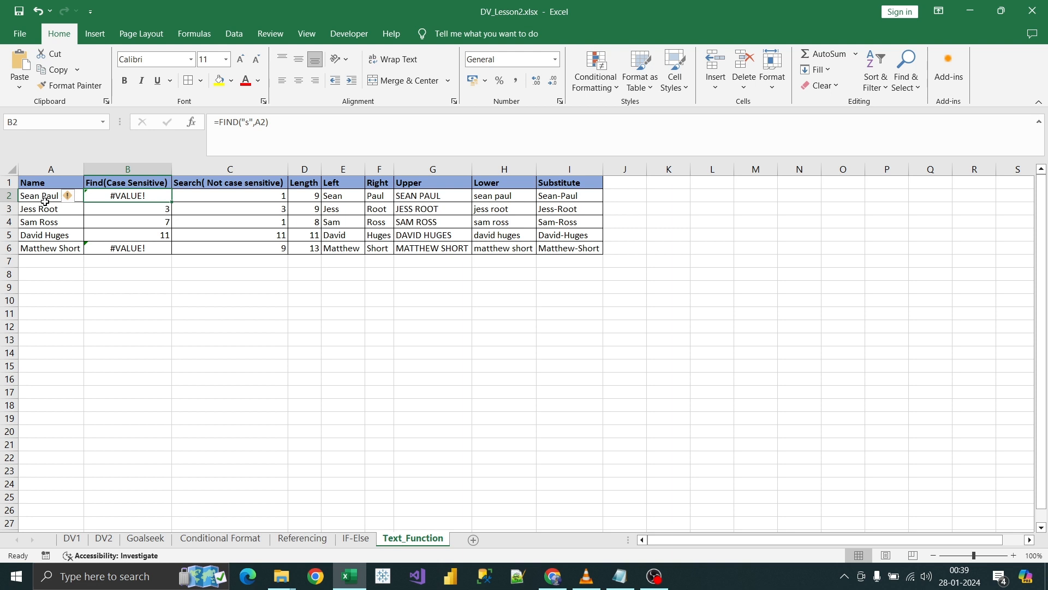
# - Clear the existing text function results from B2:I6, keeping the names and headers
pyautogui.click(232, 298)
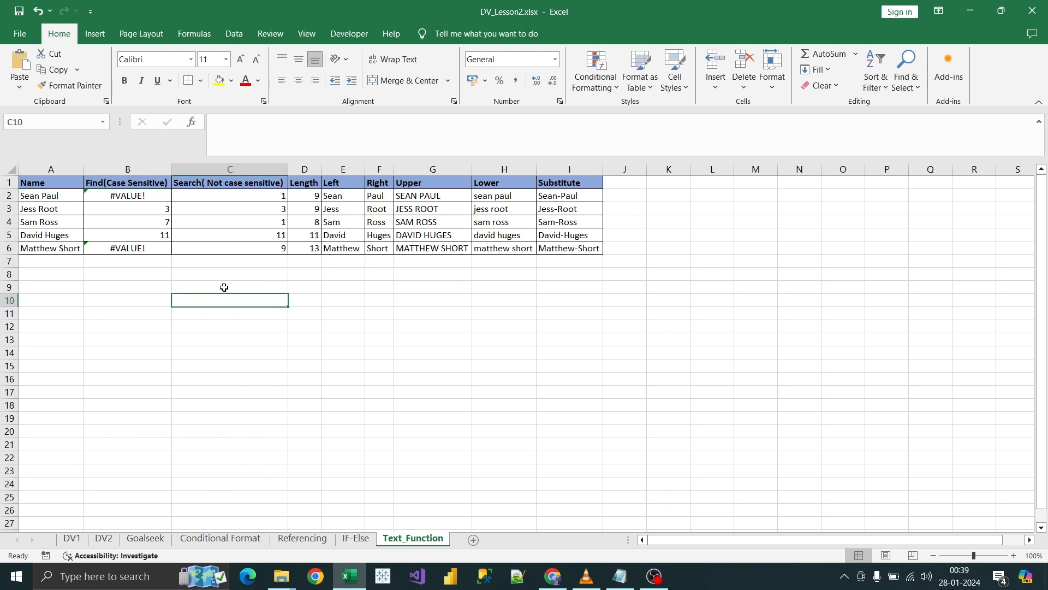
pyautogui.moveTo(131, 202); pyautogui.dragTo(559, 253)
pyautogui.press('Delete')
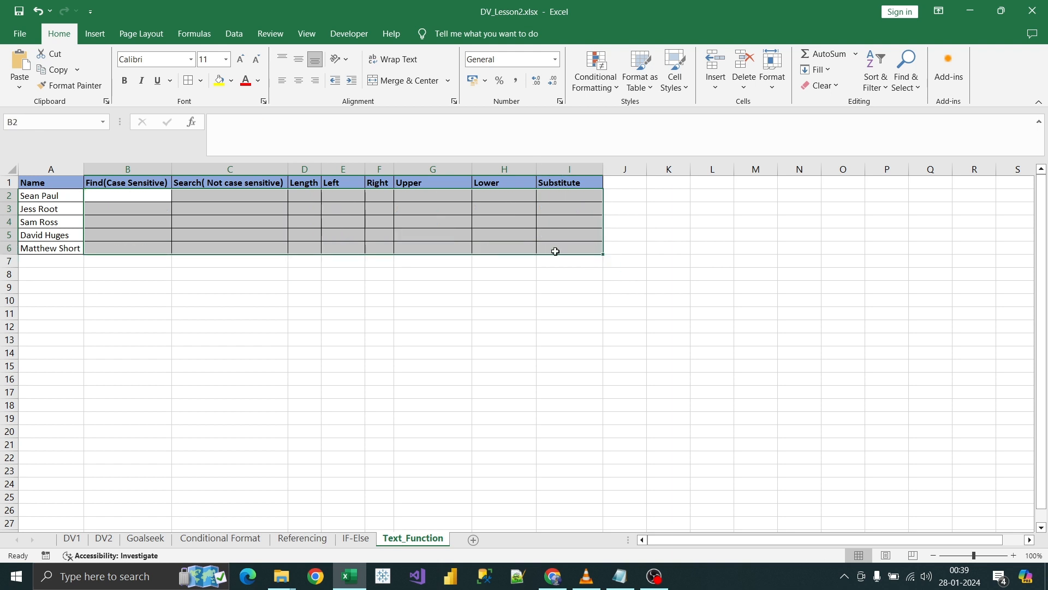
# - Enter the formula =FIND("s",A2) in cell B2 of the Find(Case Sensitive) column
pyautogui.click(148, 198)
pyautogui.write('=FIND(')
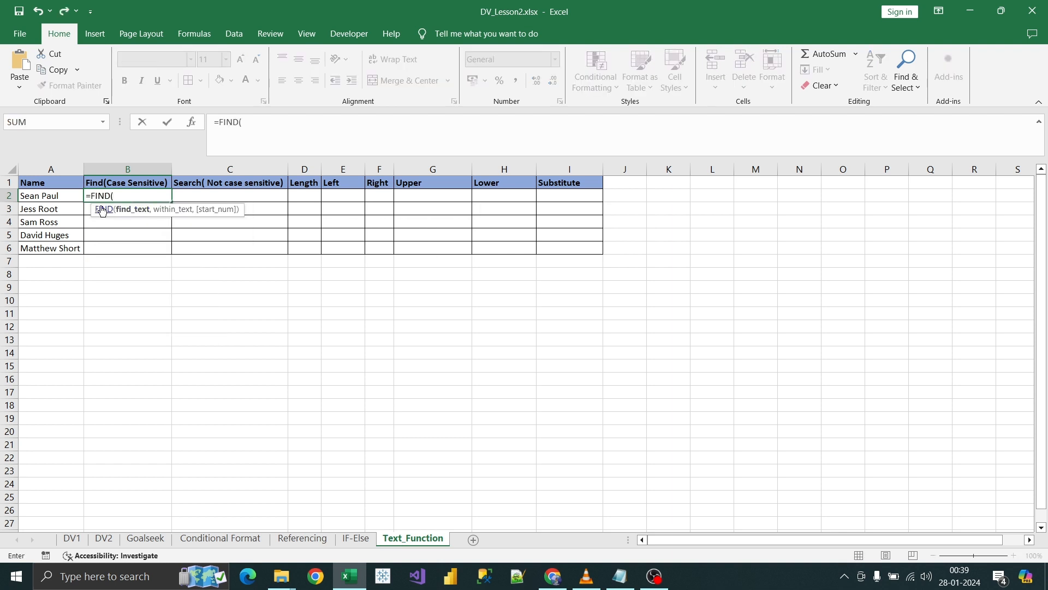
pyautogui.click(48, 197)
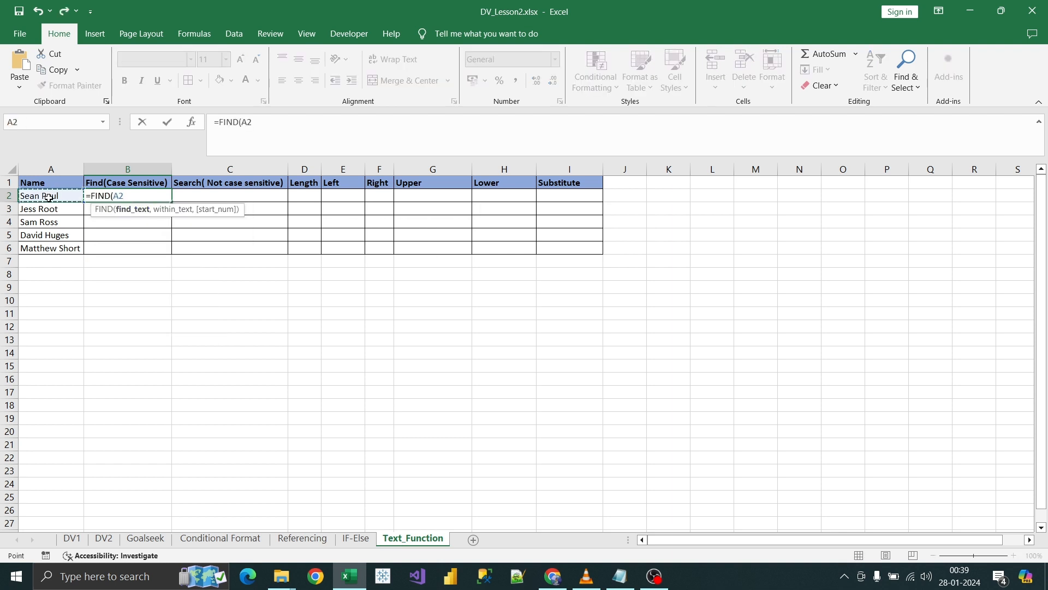
pyautogui.press('BackSpace')
pyautogui.press('BackSpace')
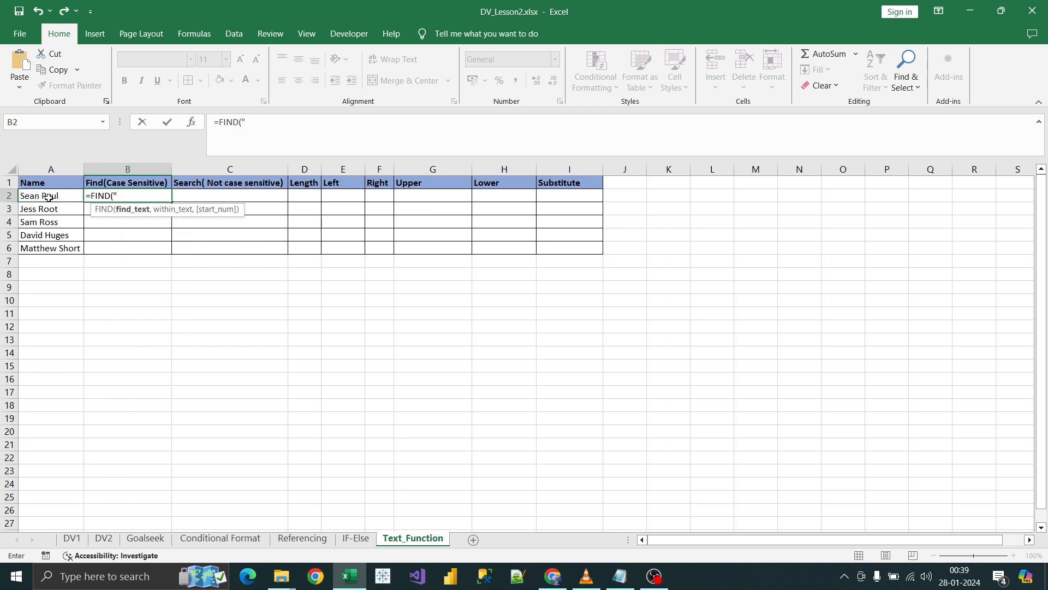
pyautogui.write('"s",')
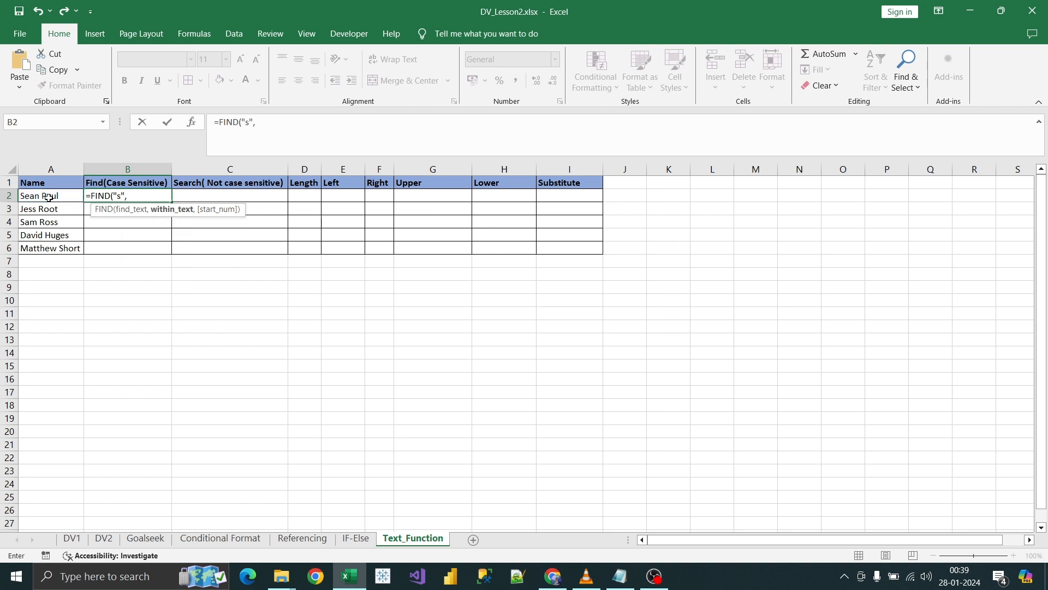
pyautogui.click(48, 198)
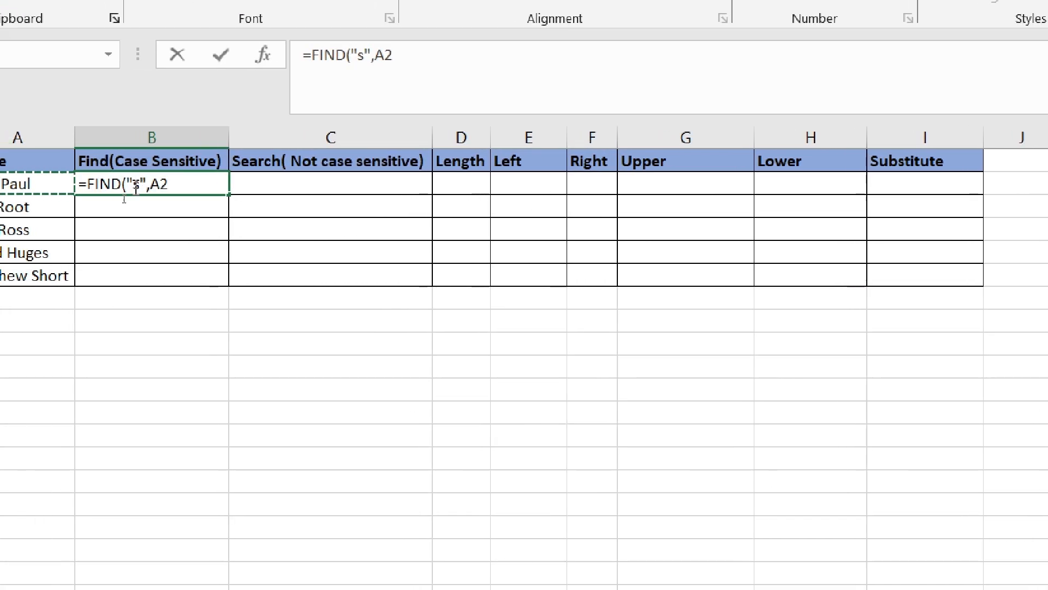
pyautogui.click(205, 188)
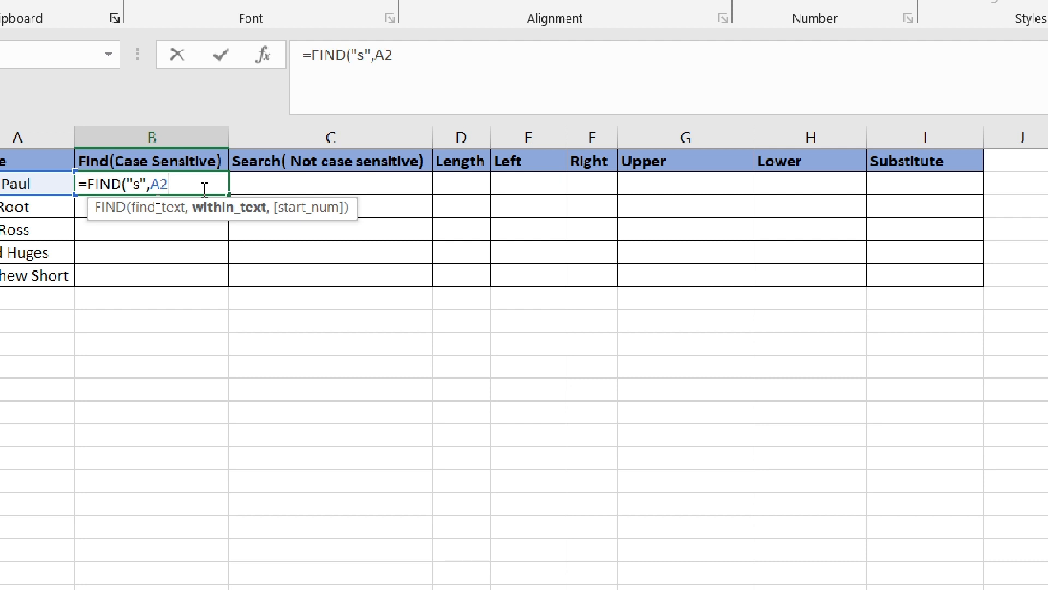
pyautogui.write(')')
pyautogui.press('Return')
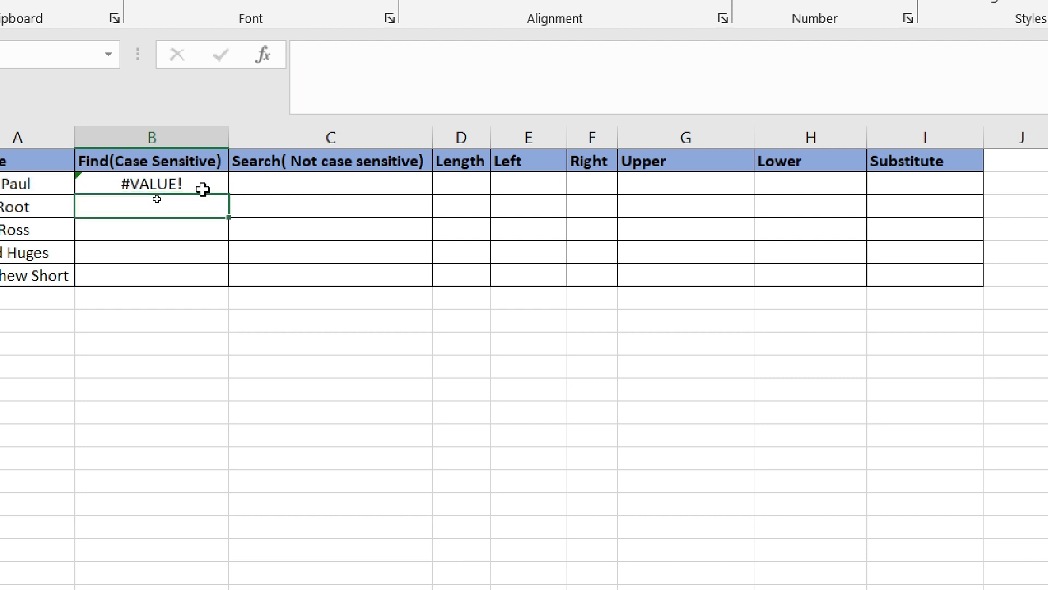
# - Fill the FIND formula from B2 down through B6 for the remaining names
pyautogui.click(218, 182)
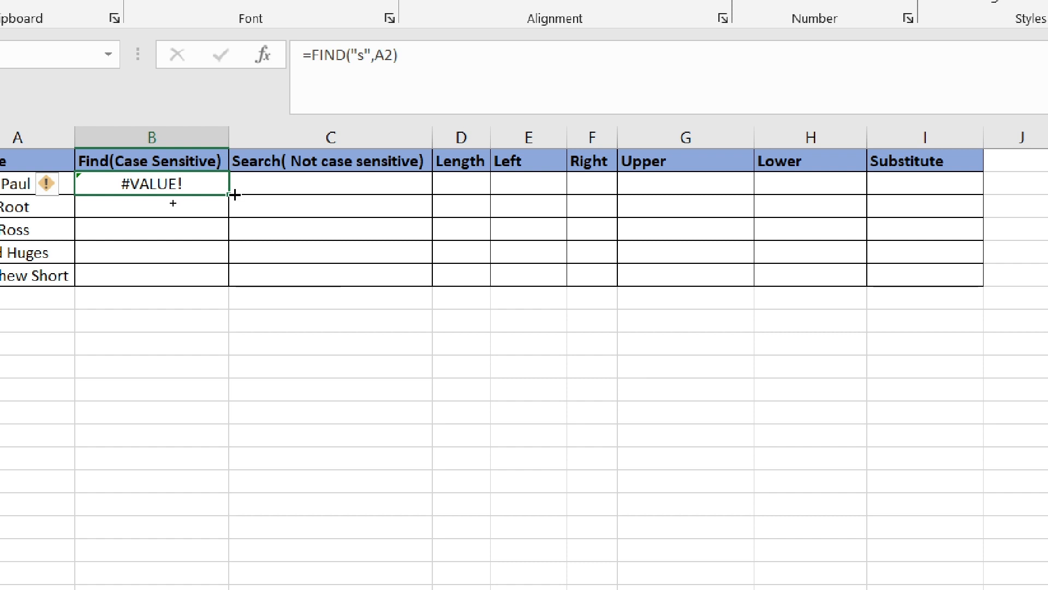
pyautogui.moveTo(230, 194)
pyautogui.mouseDown()
pyautogui.moveTo(227, 332)
pyautogui.moveTo(228, 281)
pyautogui.mouseUp()
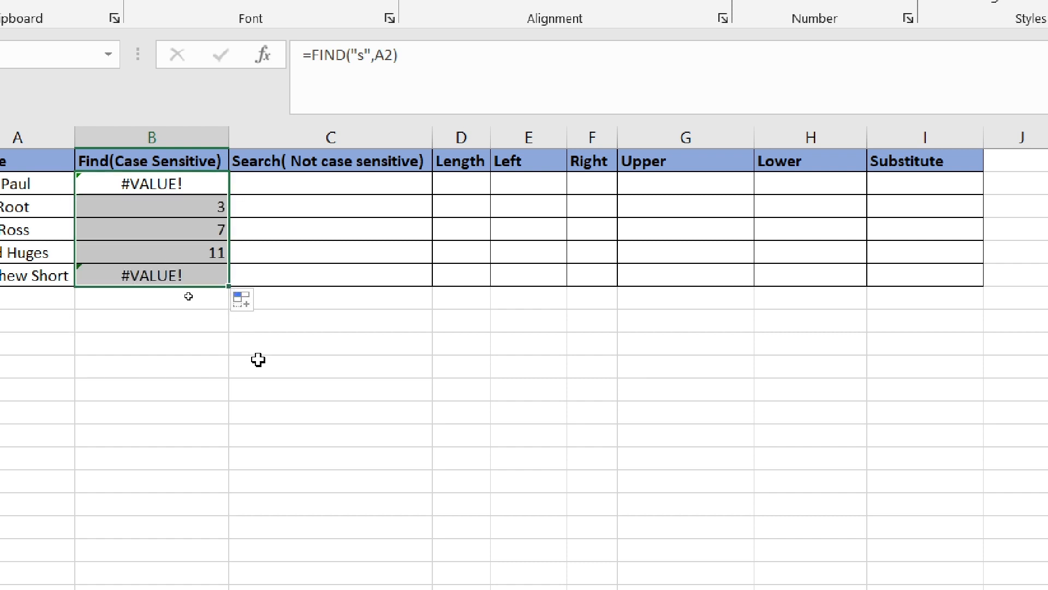
# - Enter the formula =SEARCH("s",A2) in cell C2 of the Search( Not case sensitive) column
pyautogui.click(298, 186)
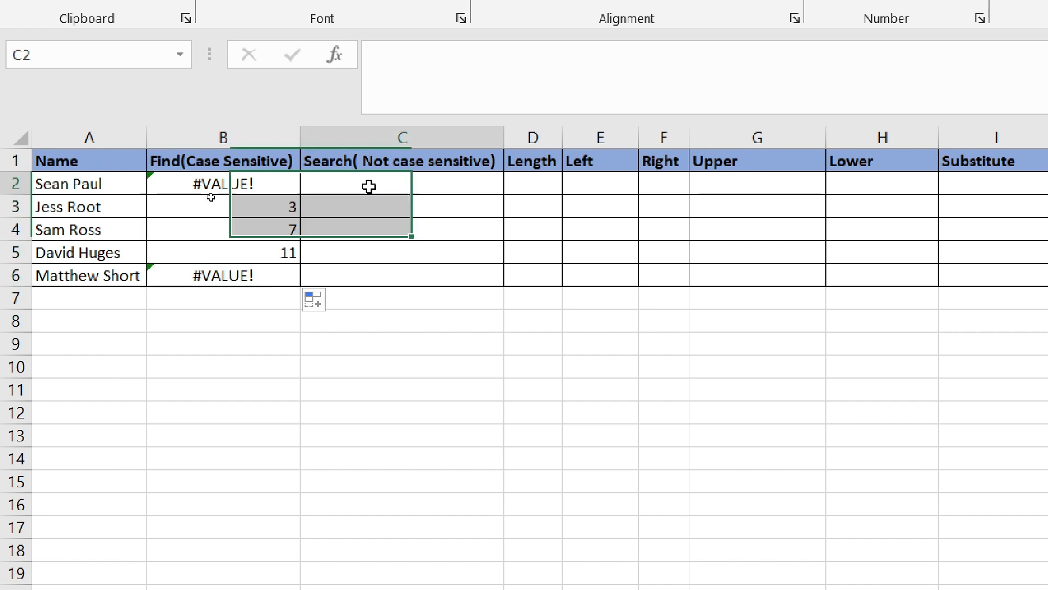
pyautogui.doubleClick(373, 183)
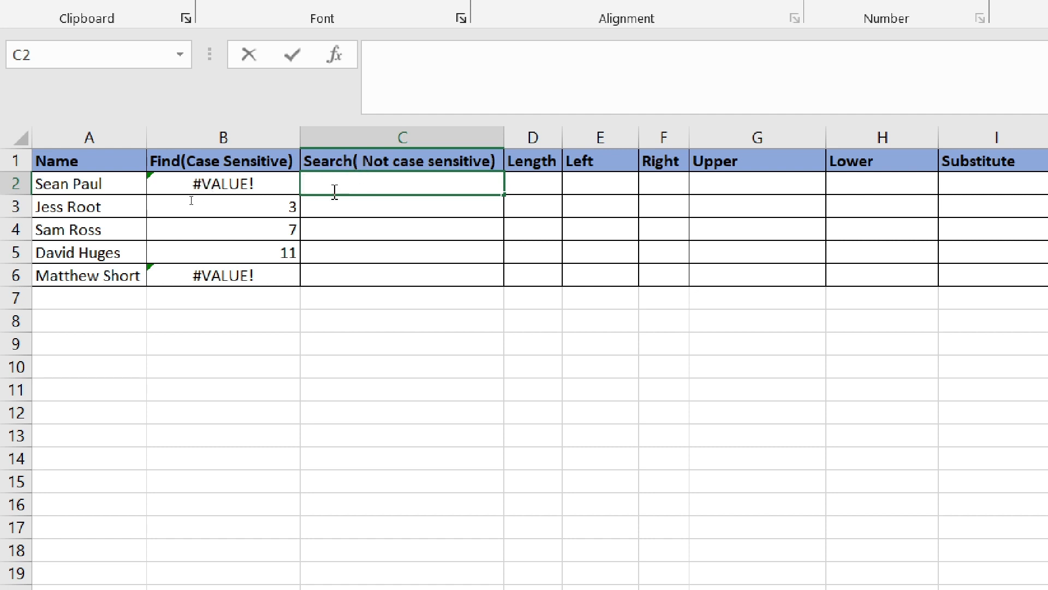
pyautogui.write('=sera')
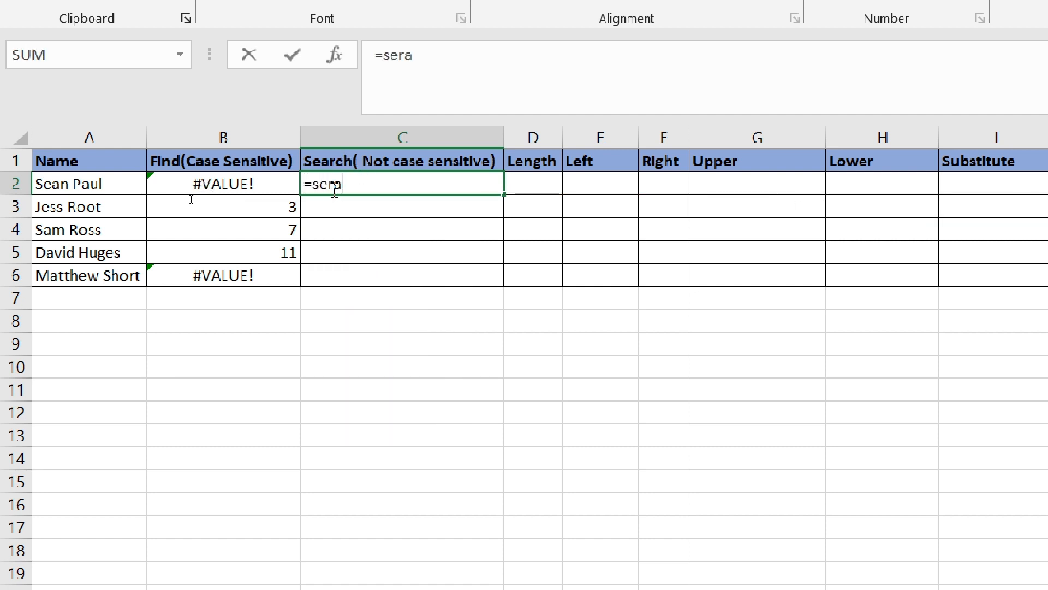
pyautogui.press('BackSpace')
pyautogui.press('BackSpace')
pyautogui.write('a')
pyautogui.press('Tab')
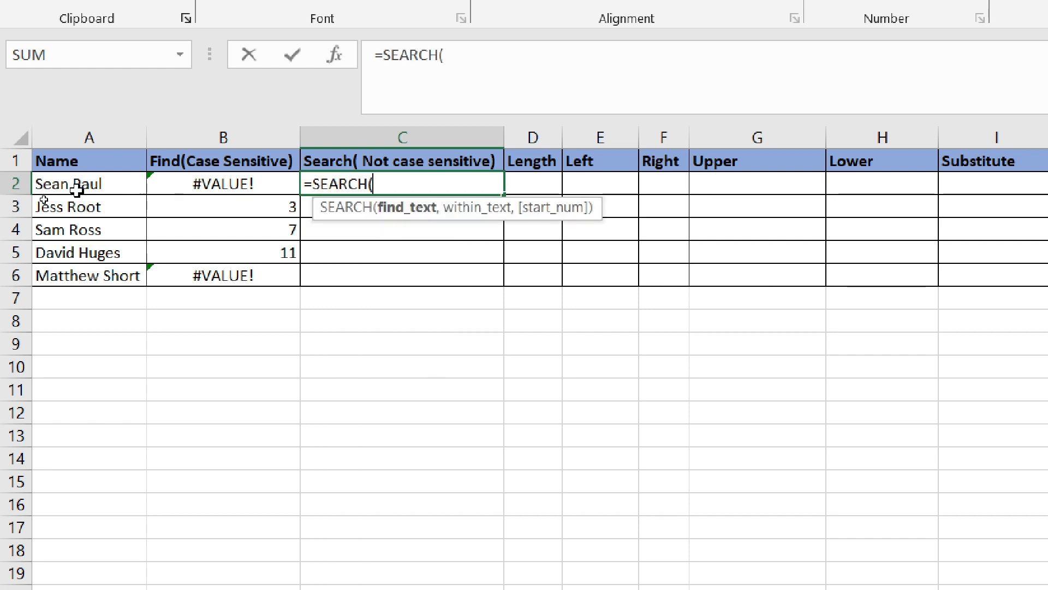
pyautogui.write('"s')
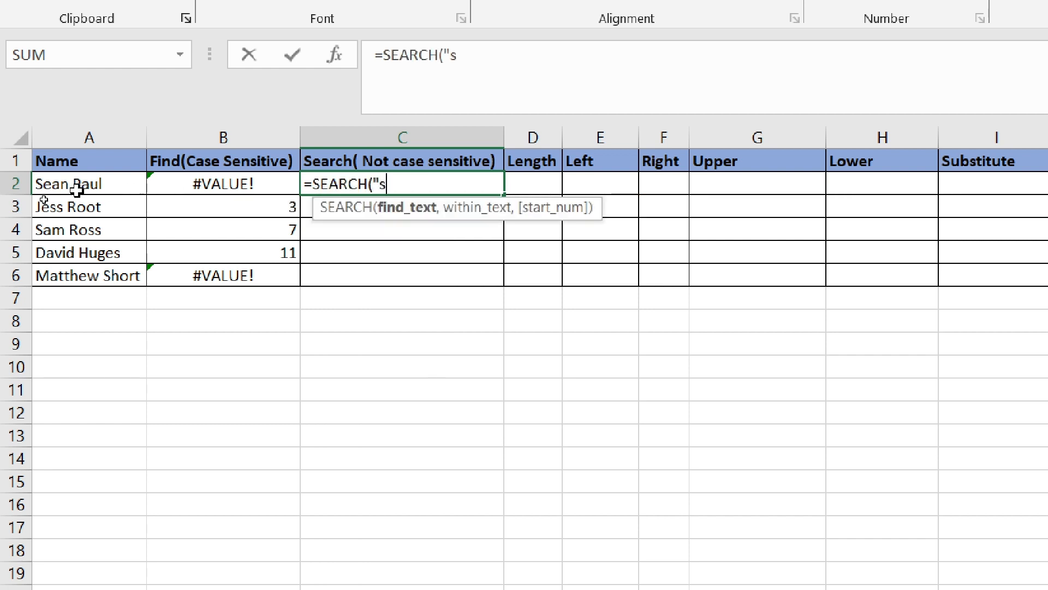
pyautogui.write('",')
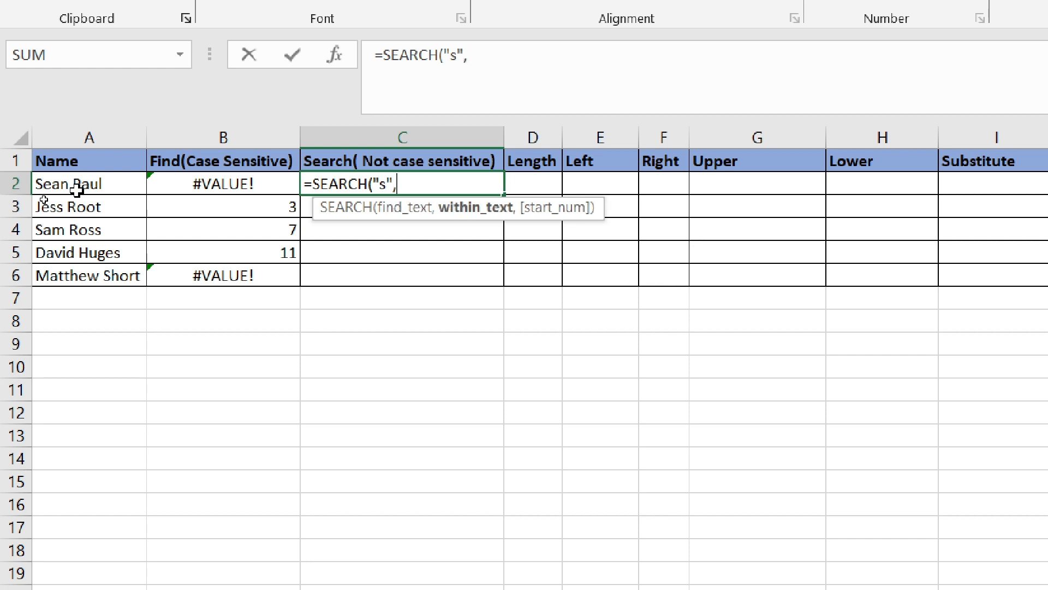
pyautogui.click(65, 186)
pyautogui.write(')')
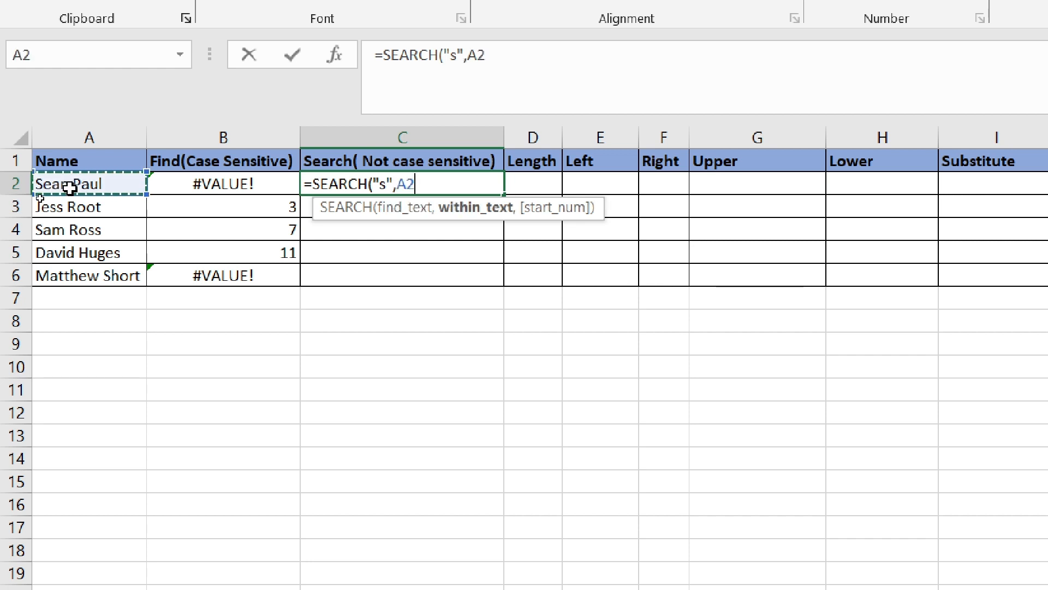
pyautogui.press('Return')
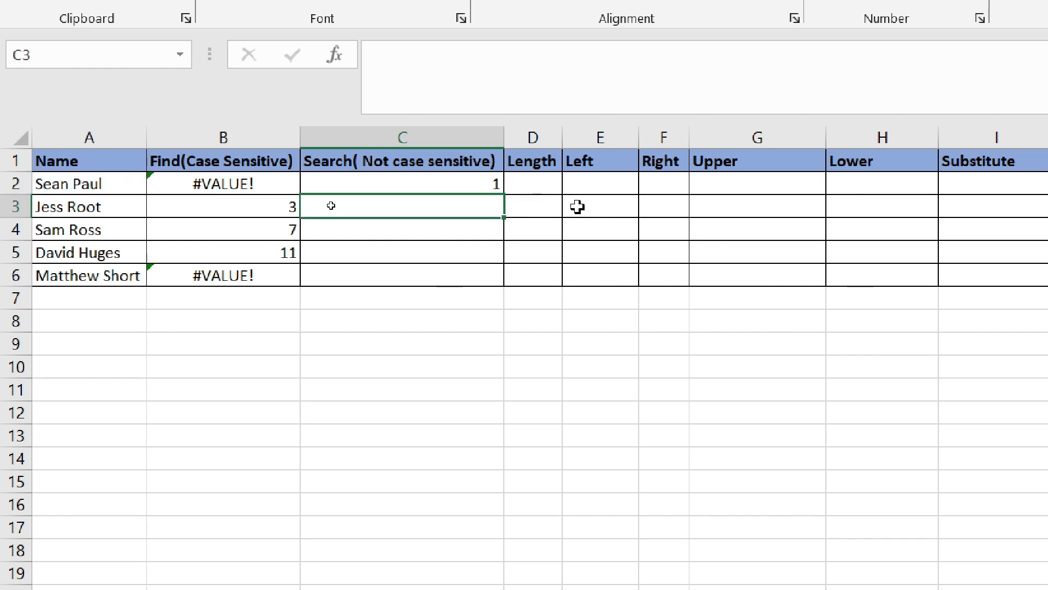
# - Fill the SEARCH formula from C2 down through C6 and check the row 3 result against its name
pyautogui.click(440, 187)
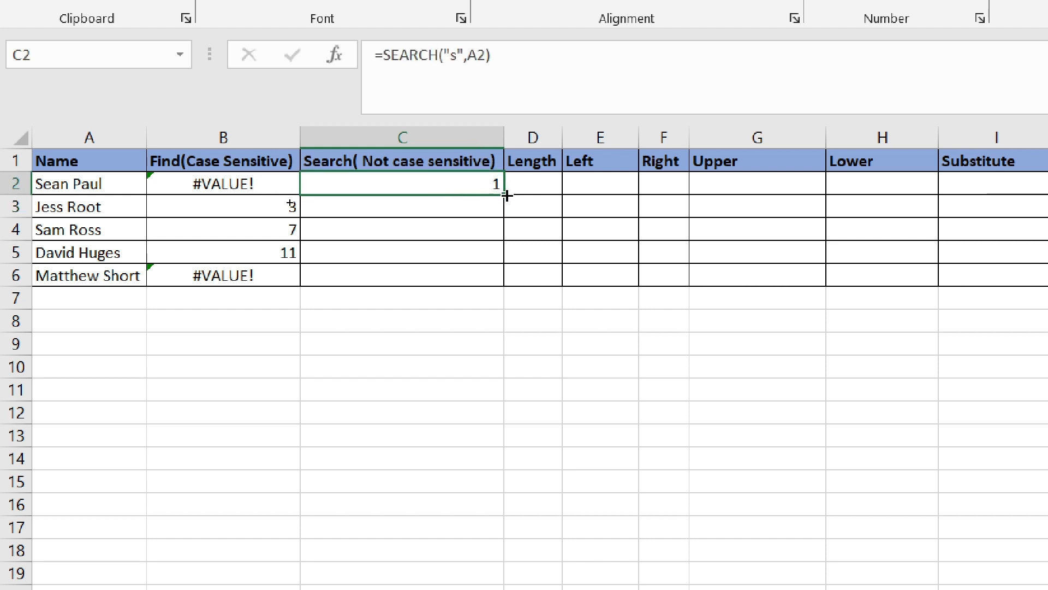
pyautogui.moveTo(503, 195); pyautogui.dragTo(504, 294)
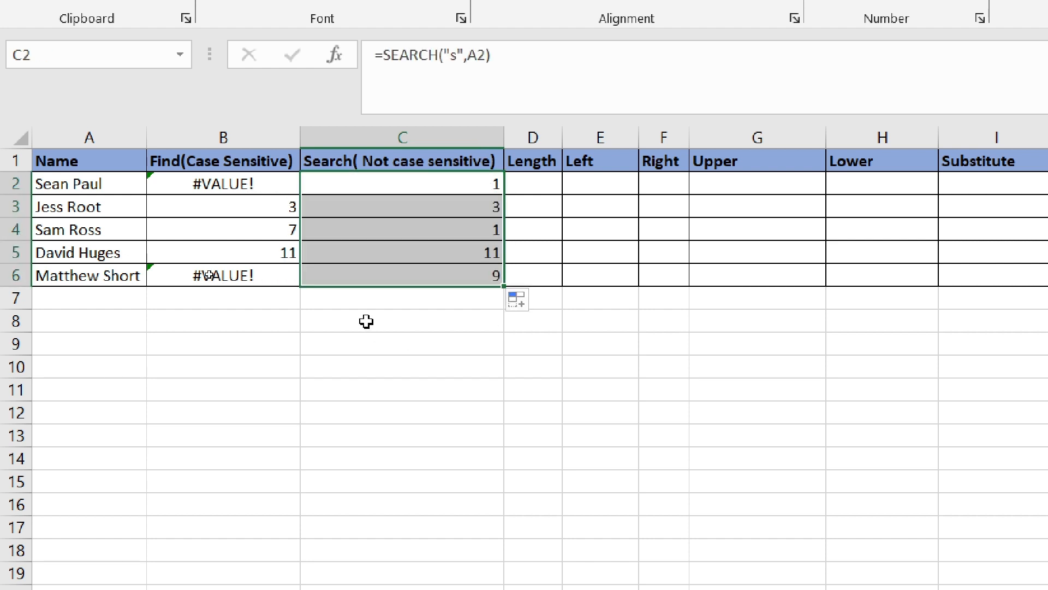
pyautogui.click(72, 205)
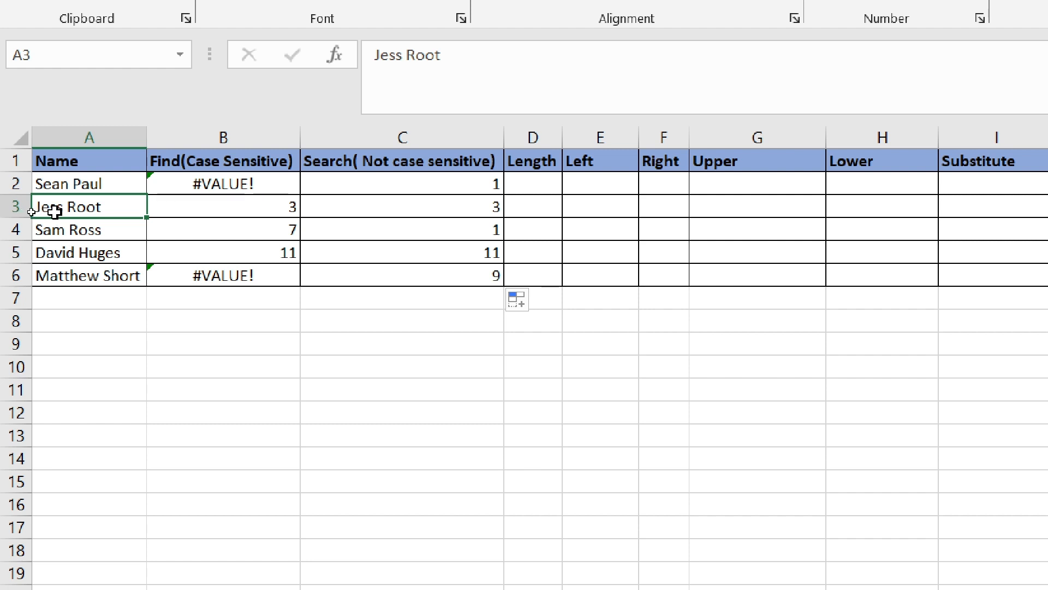
pyautogui.click(475, 208)
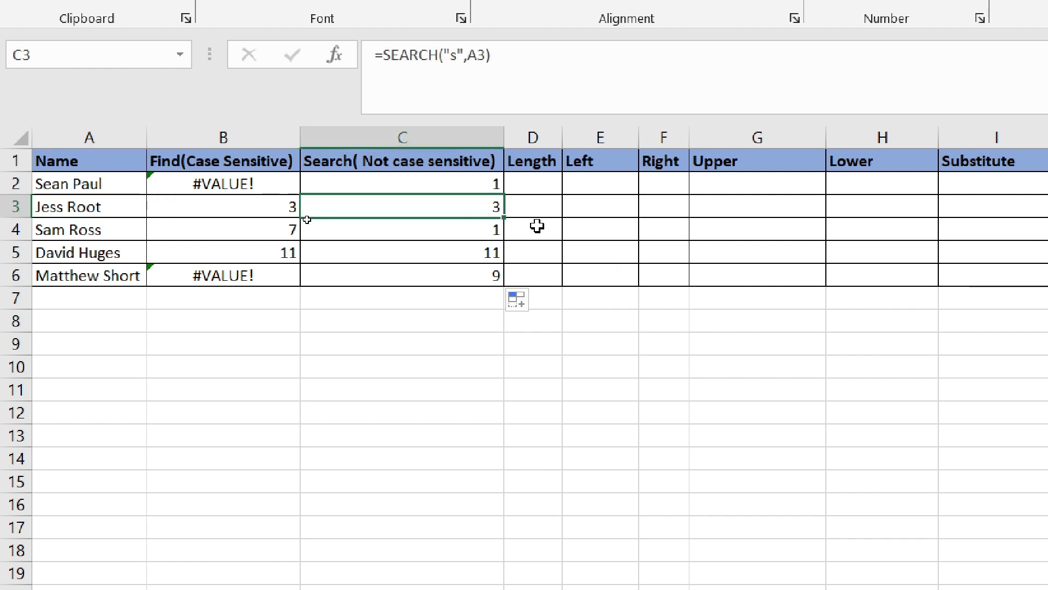
# - Enter =LEN(A2) in cell D2 of the Length column and fill it down through D6
pyautogui.click(539, 183)
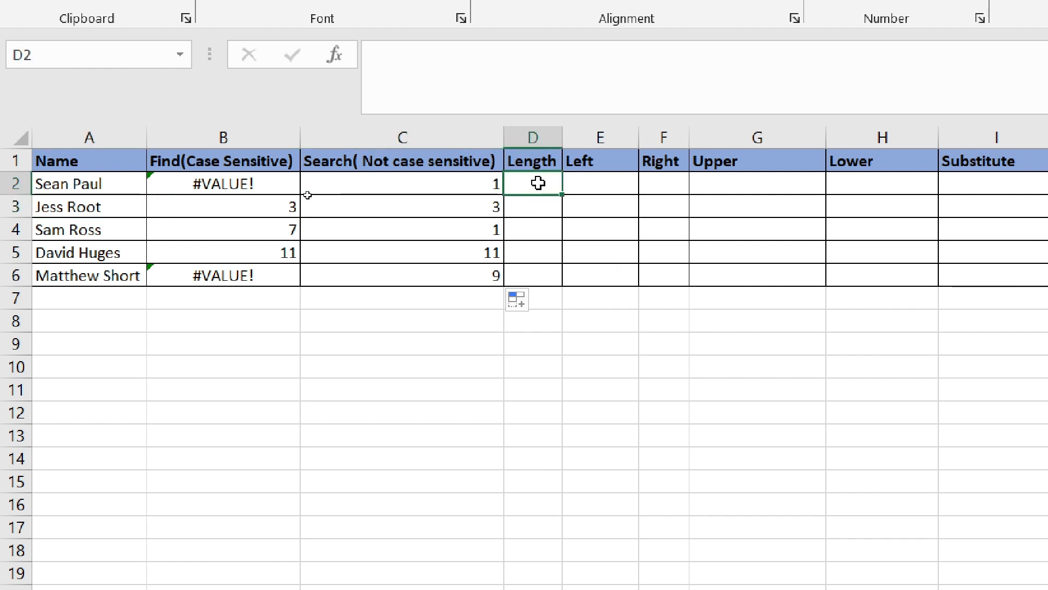
pyautogui.write('=le')
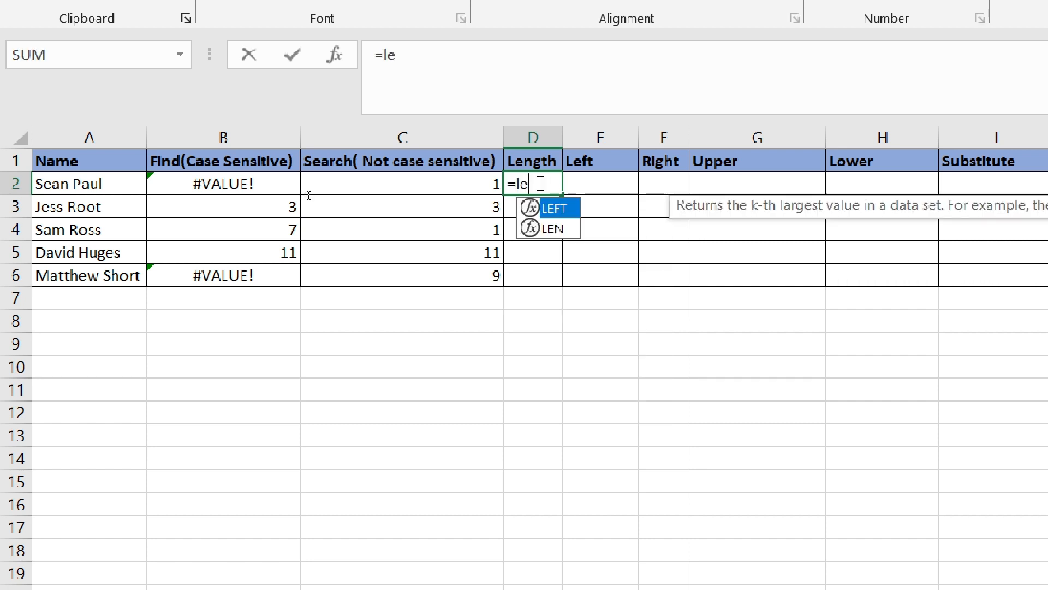
pyautogui.write('n')
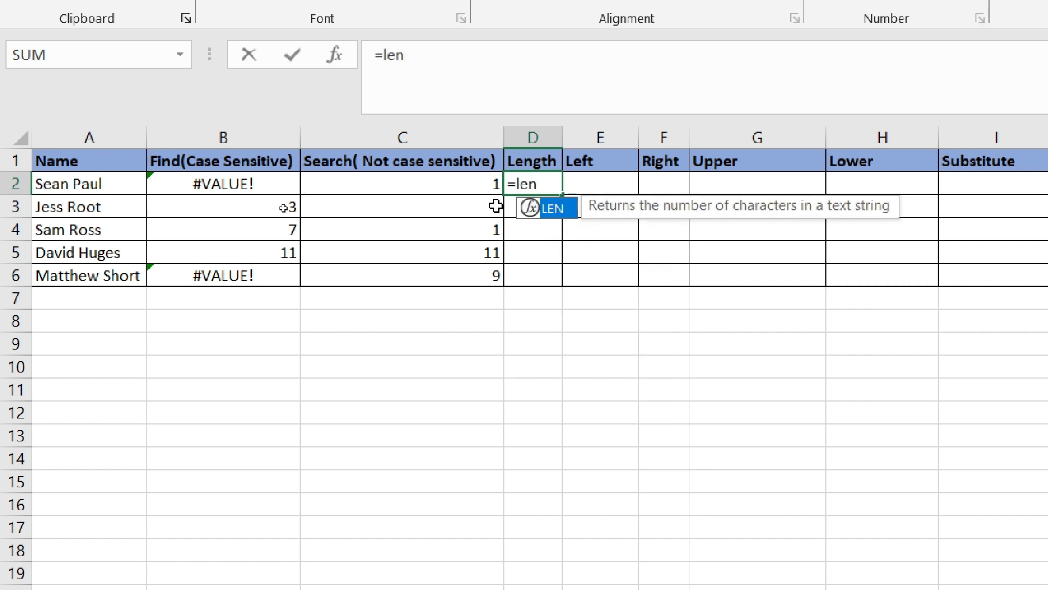
pyautogui.press('Tab')
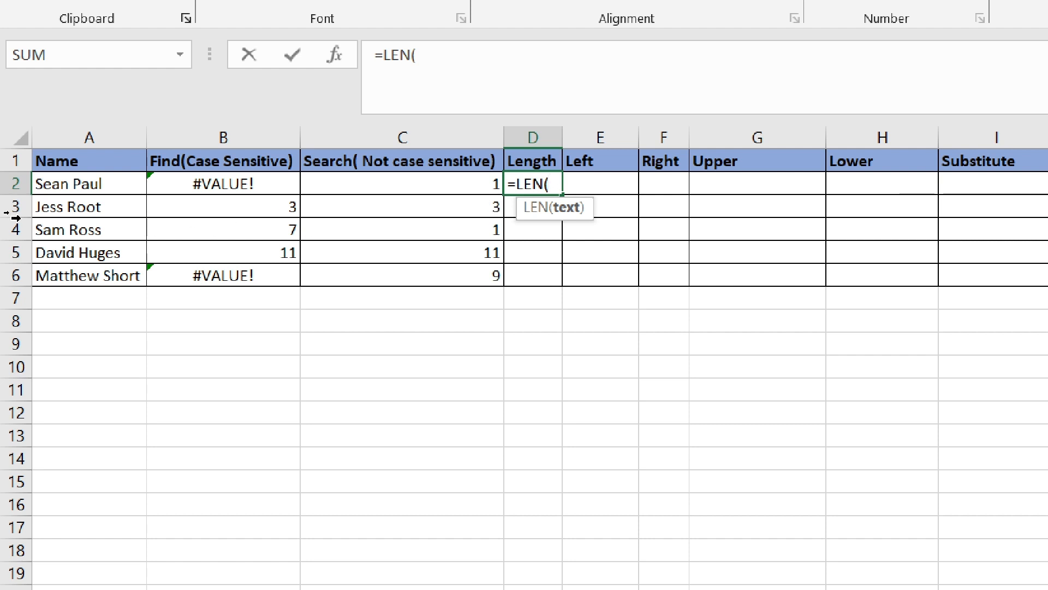
pyautogui.click(59, 186)
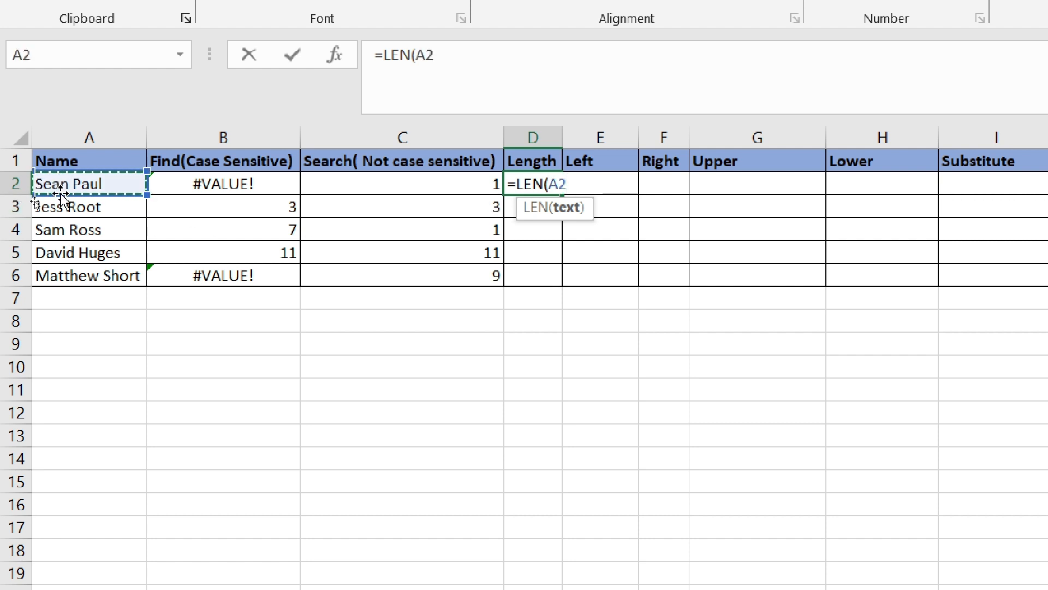
pyautogui.write(')')
pyautogui.press('Return')
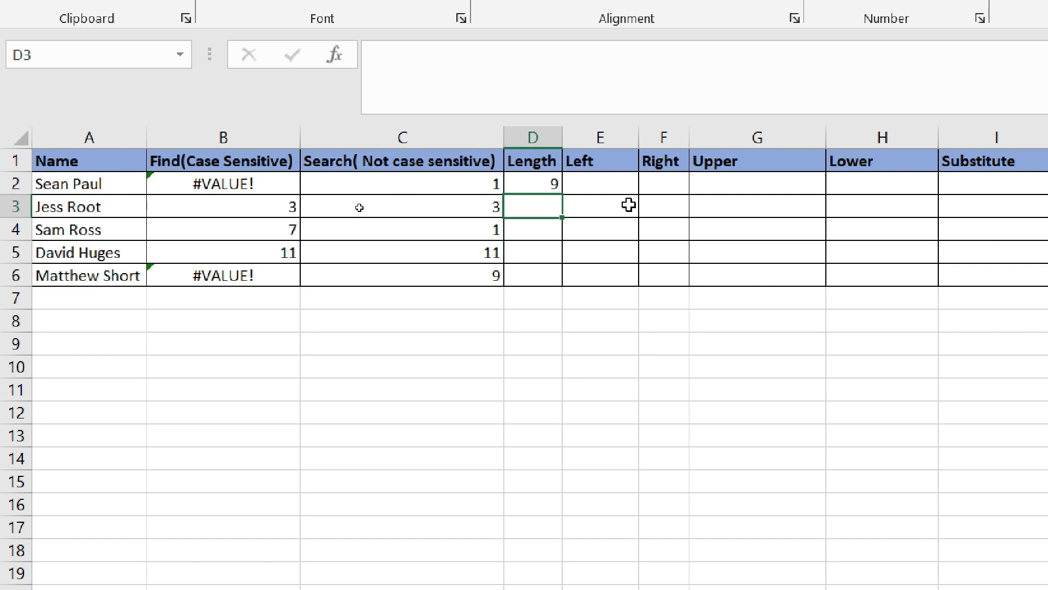
pyautogui.click(540, 185)
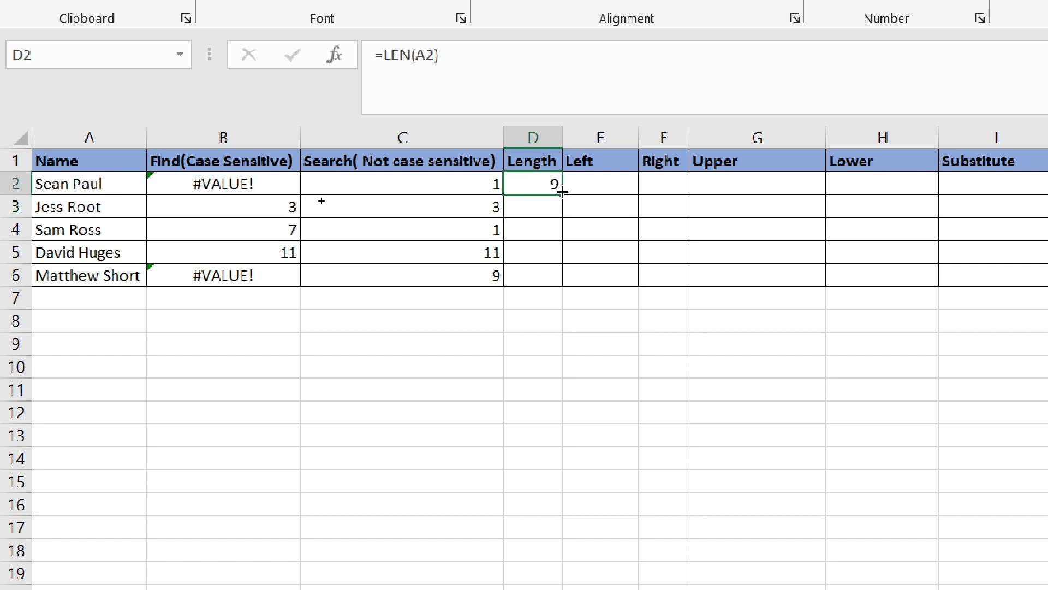
pyautogui.moveTo(563, 191); pyautogui.dragTo(561, 284)
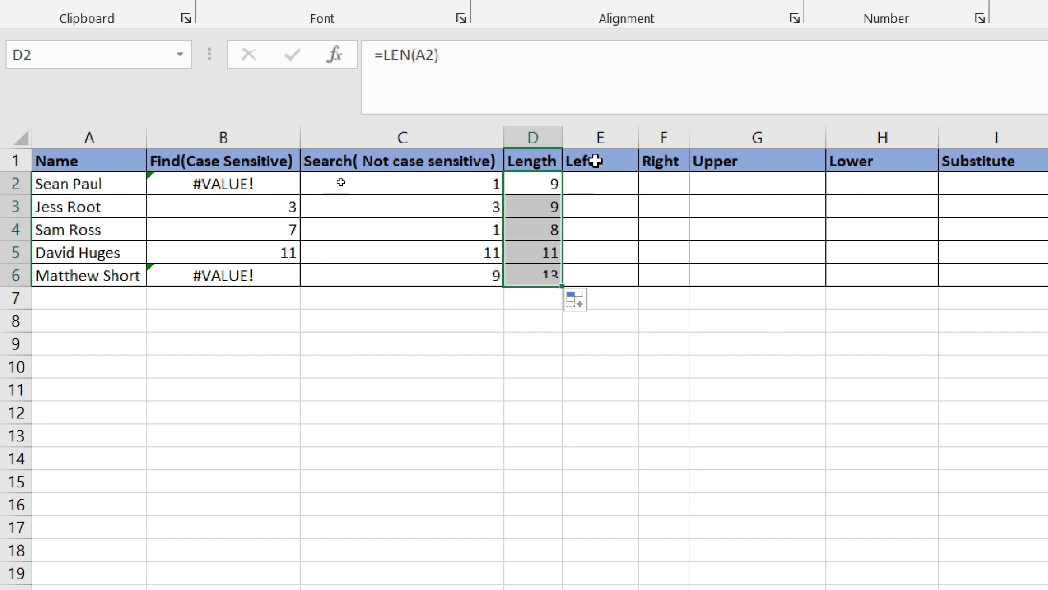
# - Enter the formula =LEFT(A2,2) in cell E2 of the Left column
pyautogui.click(585, 184)
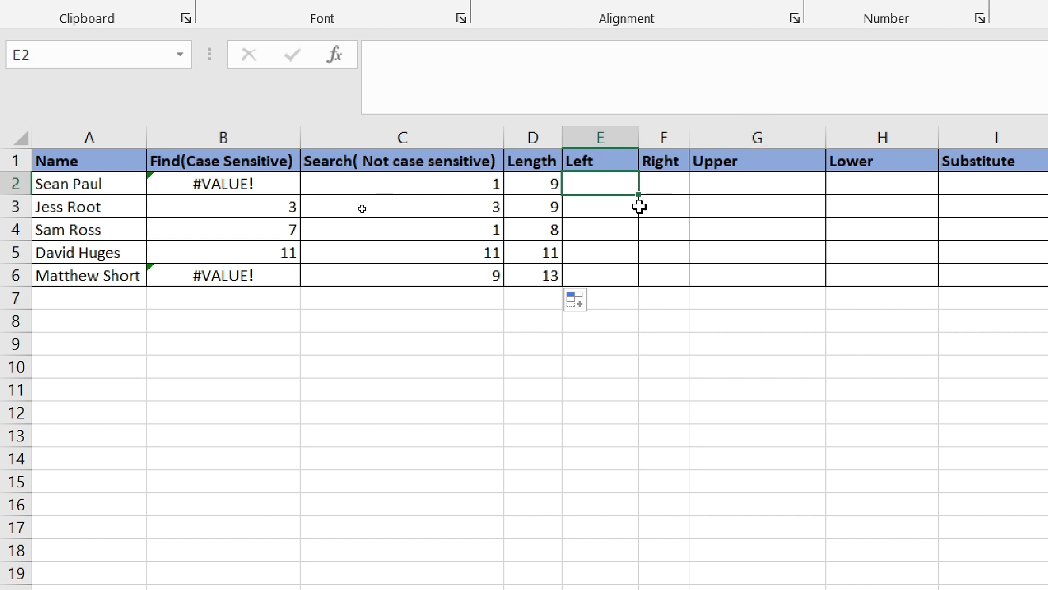
pyautogui.doubleClick(601, 184)
pyautogui.write('=')
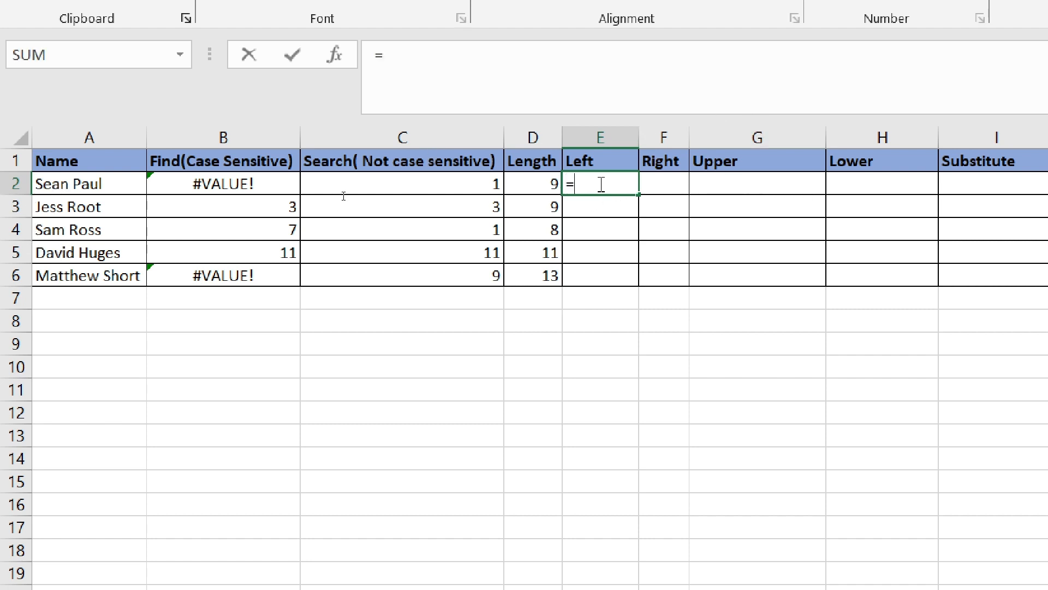
pyautogui.write('left')
pyautogui.press('Tab')
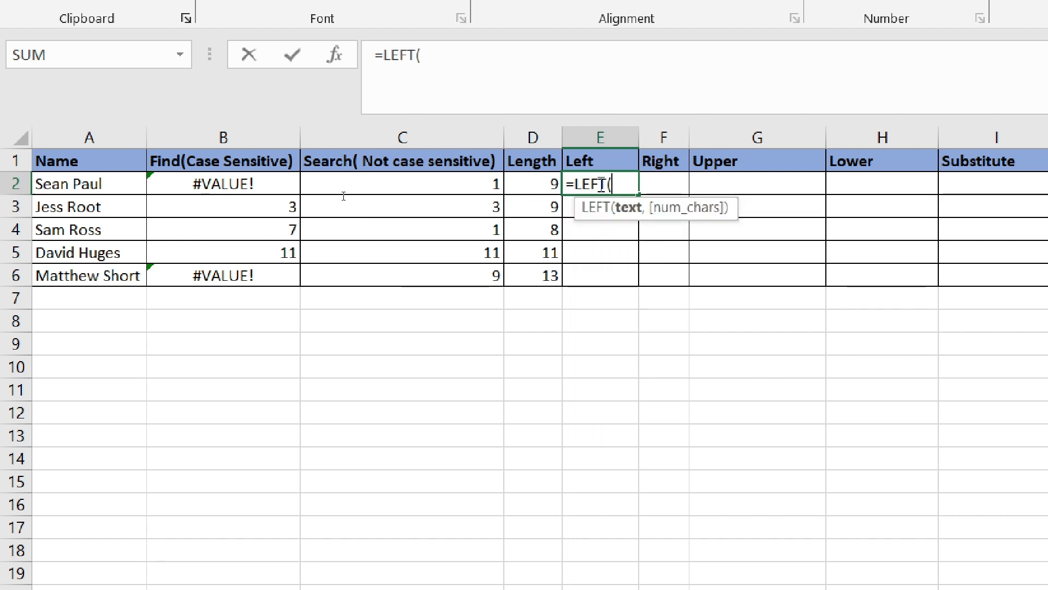
pyautogui.click(106, 184)
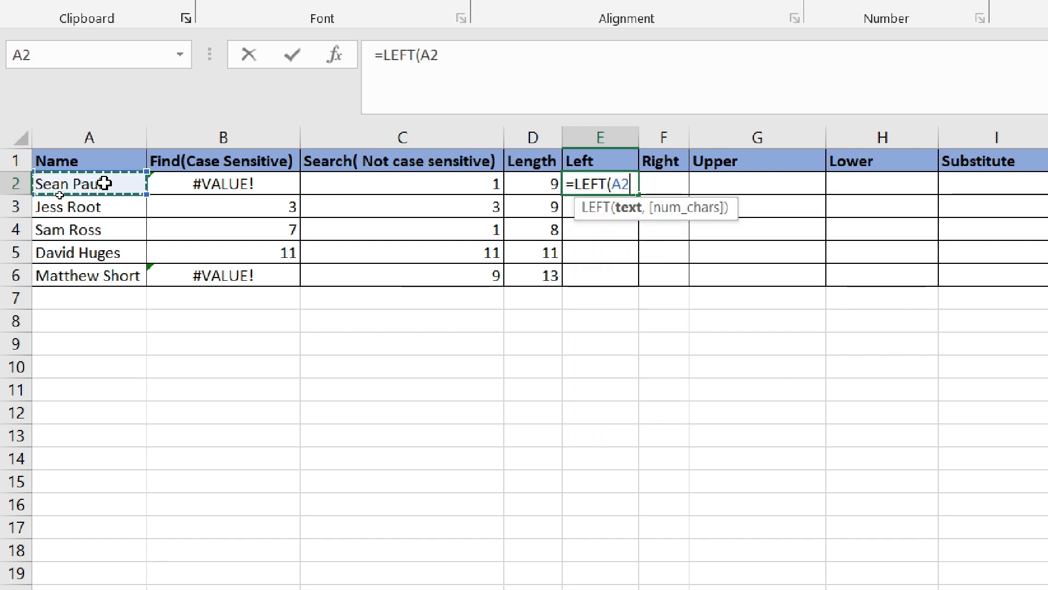
pyautogui.write(',')
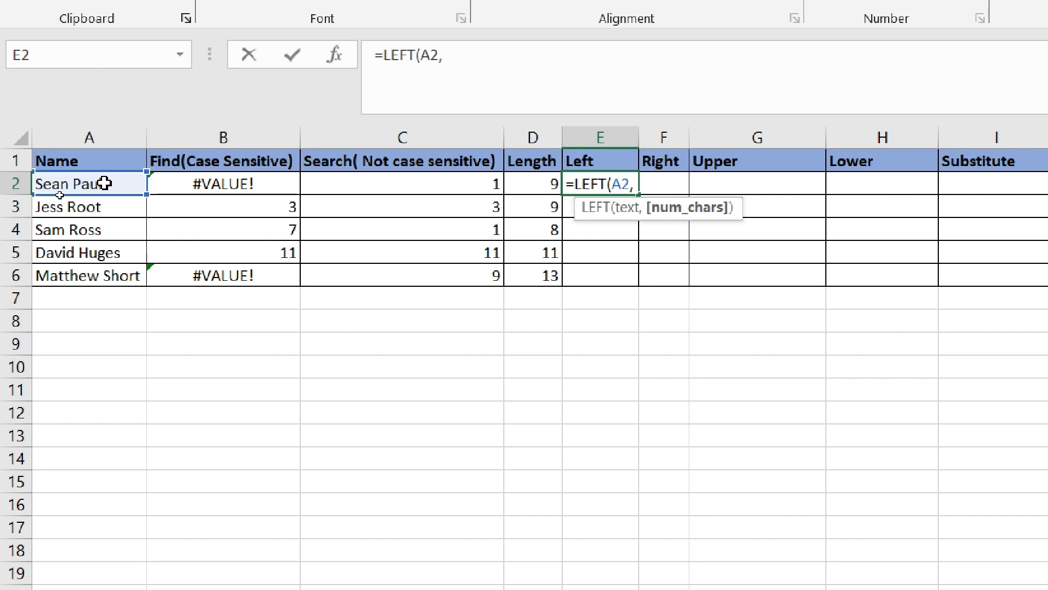
pyautogui.write('2)')
pyautogui.press('Return')
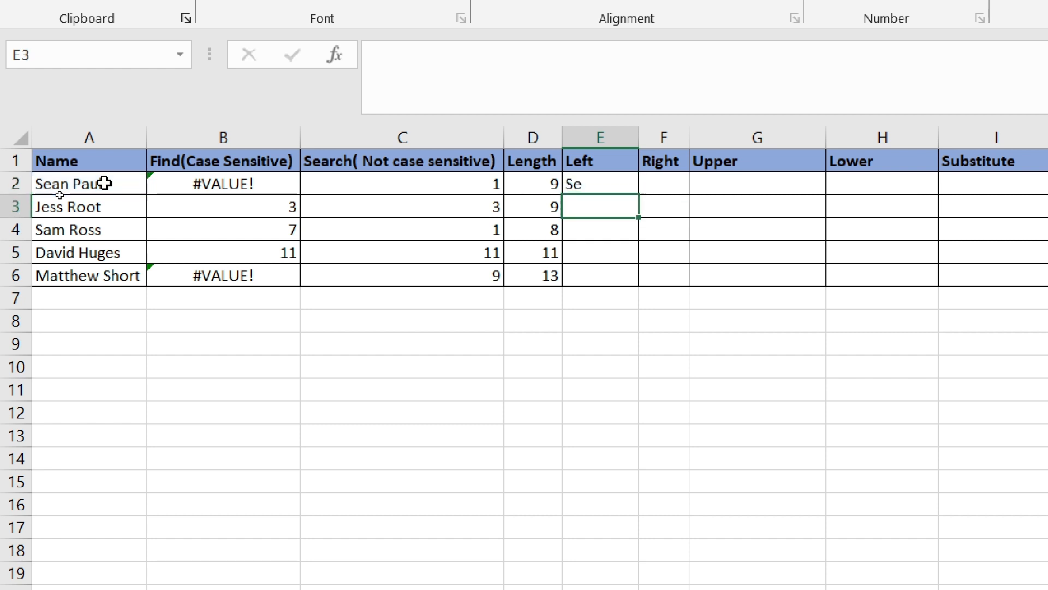
# - Replace the fixed character count in E2's LEFT formula with a space search, making it =LEFT(A2,FIND(" ",A2))
pyautogui.click(604, 185)
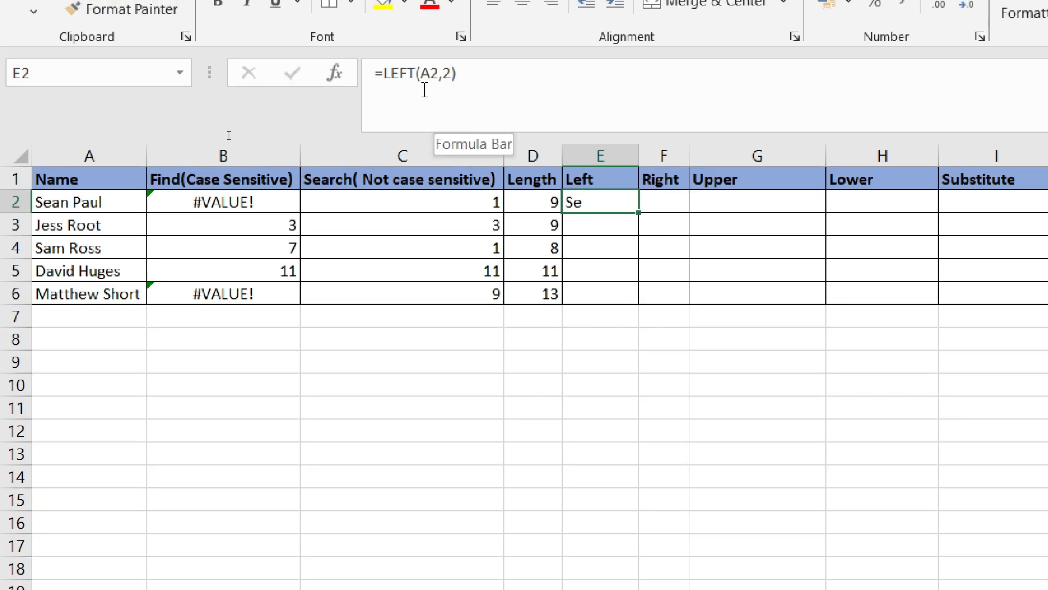
pyautogui.click(451, 99)
pyautogui.press('BackSpace')
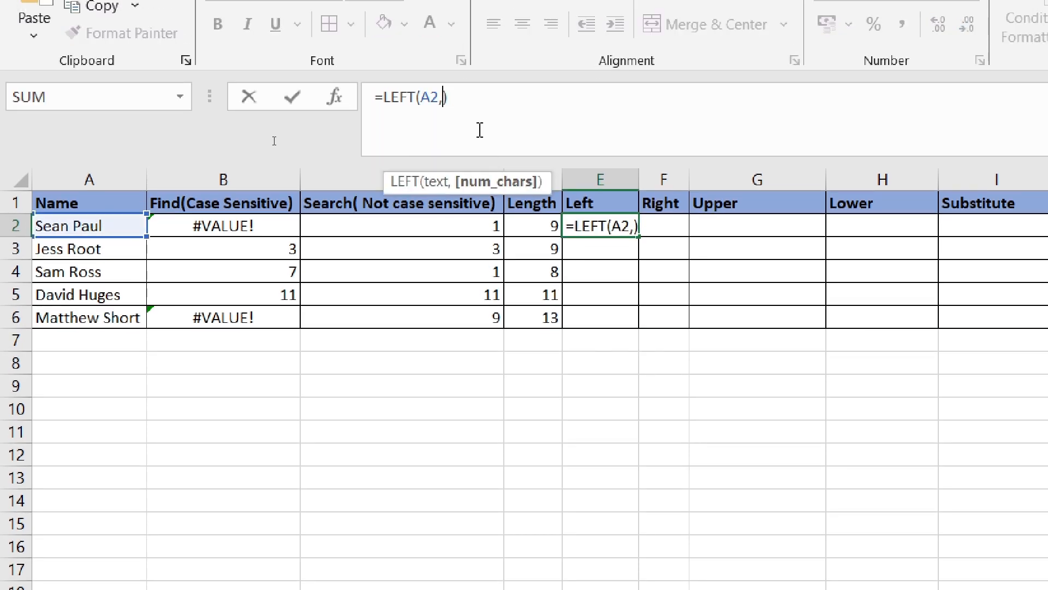
pyautogui.press('Delete')
pyautogui.write('find')
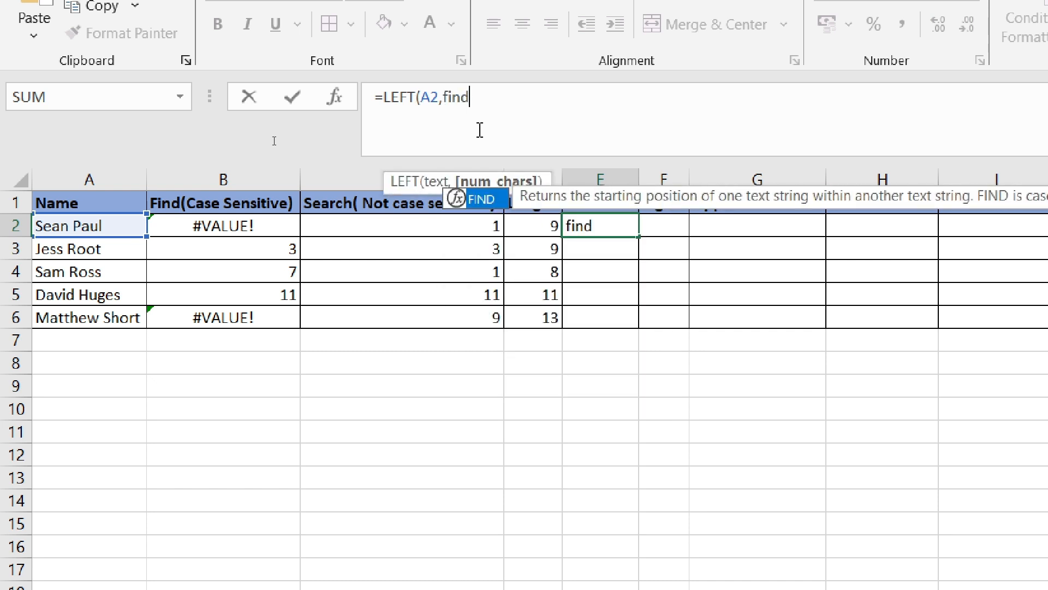
pyautogui.press('Tab')
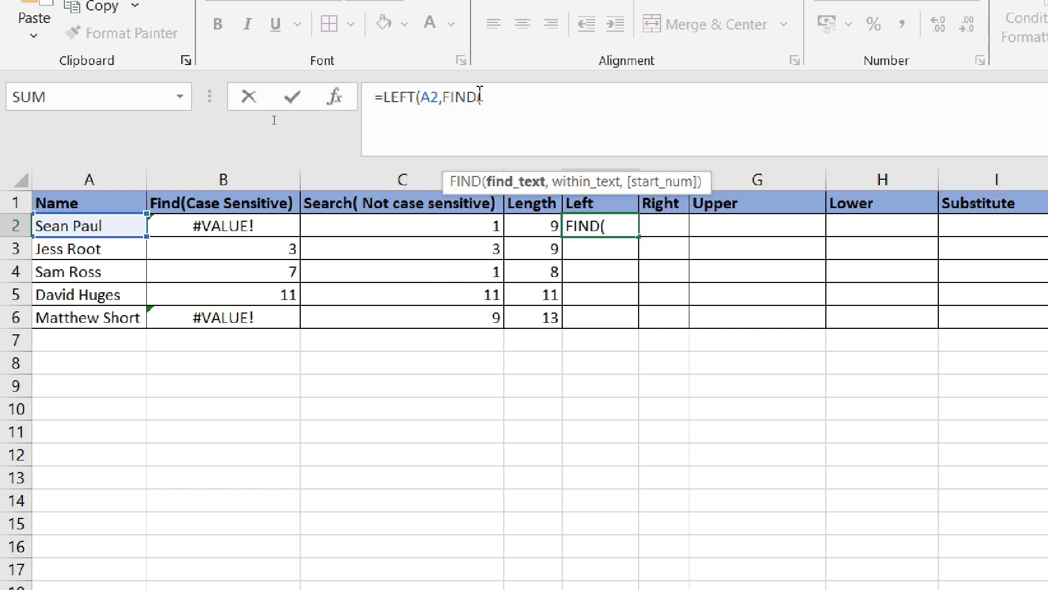
pyautogui.write('" ",')
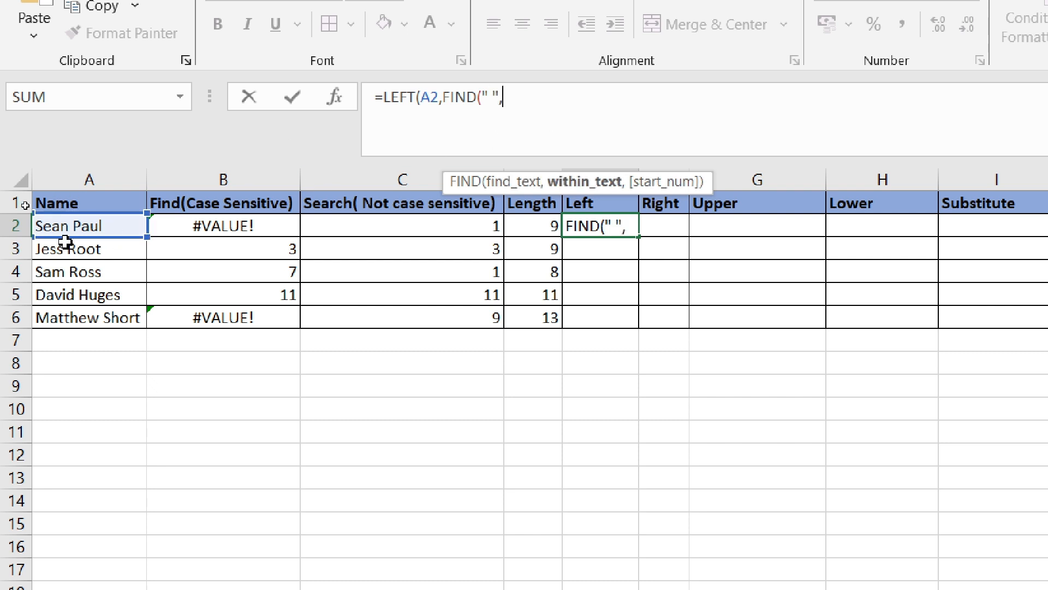
pyautogui.click(59, 225)
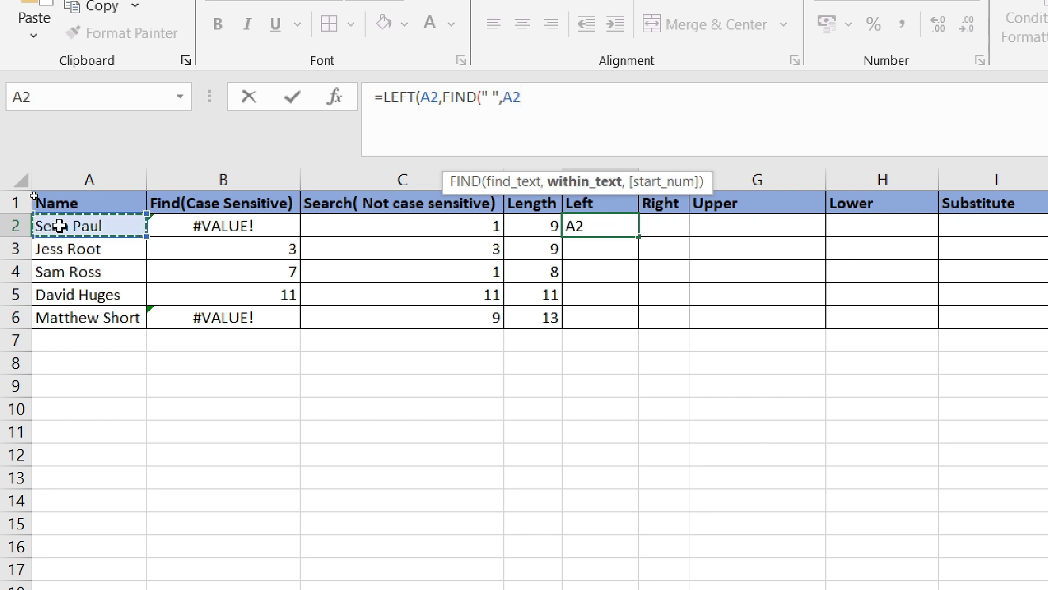
pyautogui.write(')')
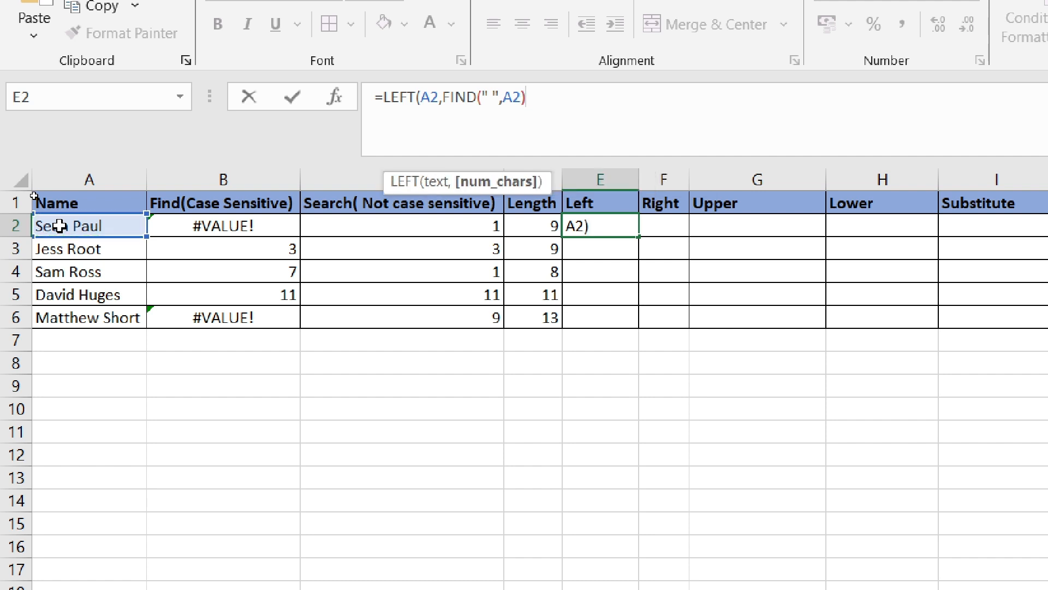
pyautogui.write(')')
pyautogui.press('Return')
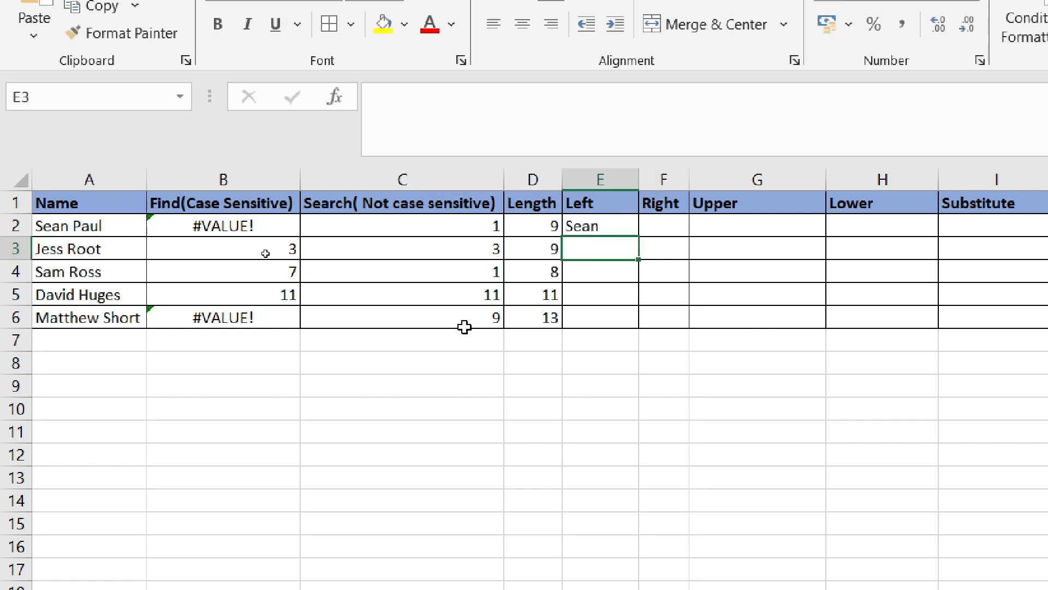
# - Fill the LEFT formula from E2 down through E6
pyautogui.click(604, 228)
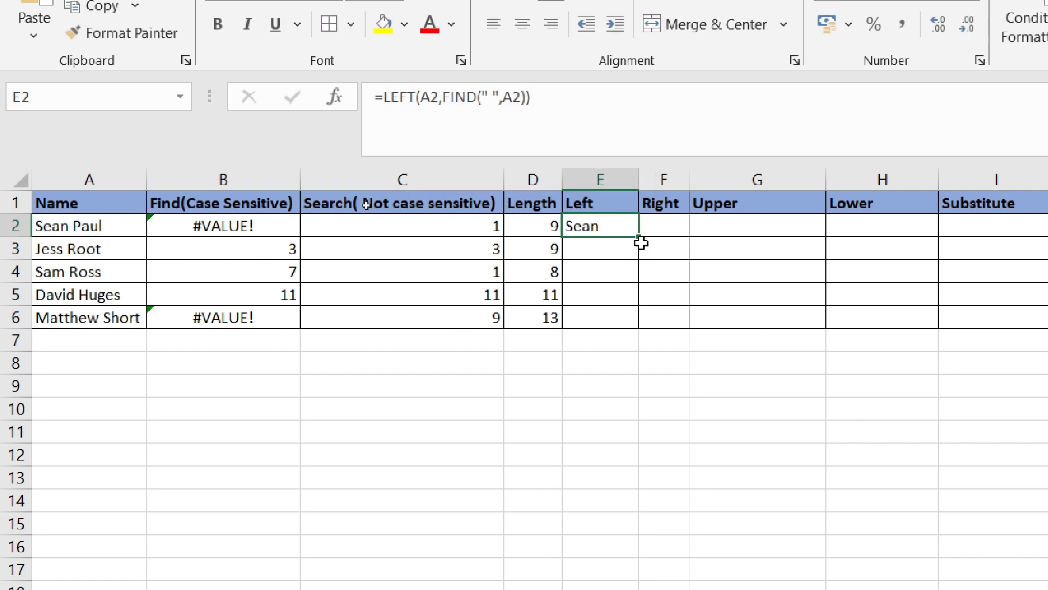
pyautogui.moveTo(641, 237); pyautogui.dragTo(625, 327)
# - Begin the Right column's formula in cell F2 with =RIGHT(A2,LEN(A2)
pyautogui.click(663, 225)
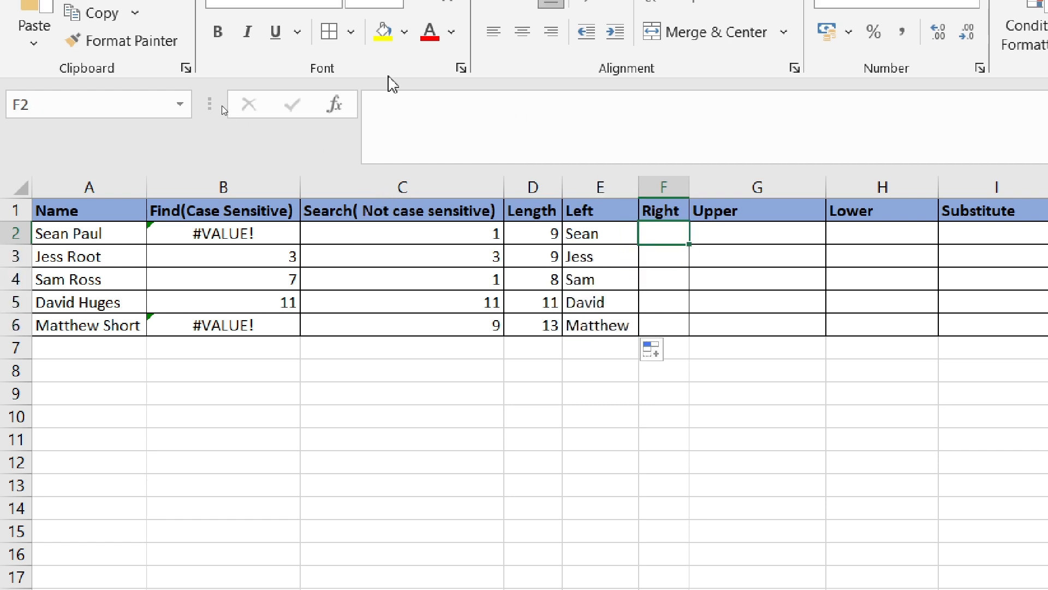
pyautogui.click(407, 108)
pyautogui.write('=righ')
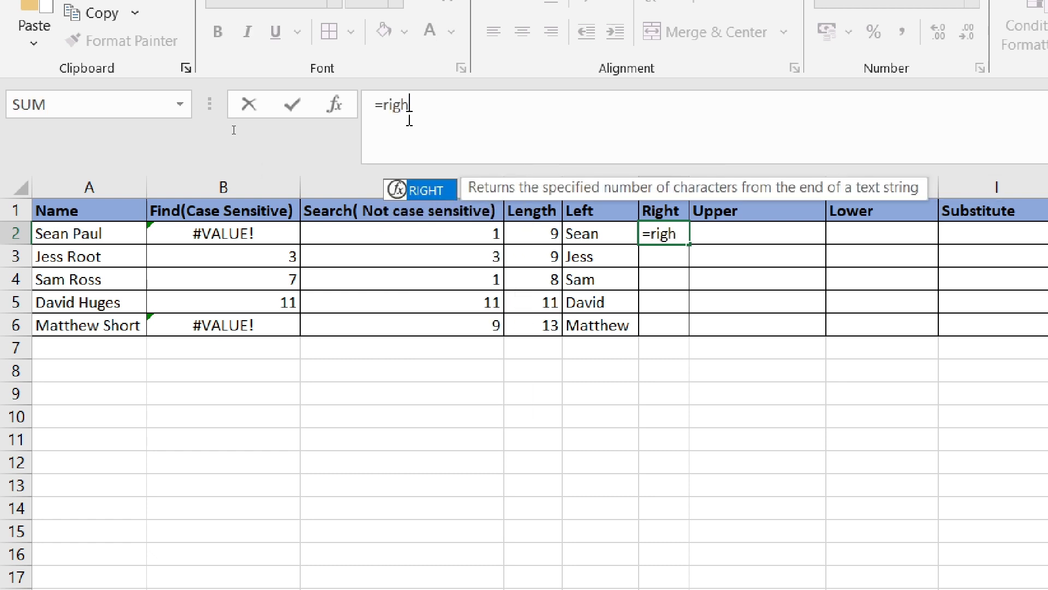
pyautogui.press('Tab')
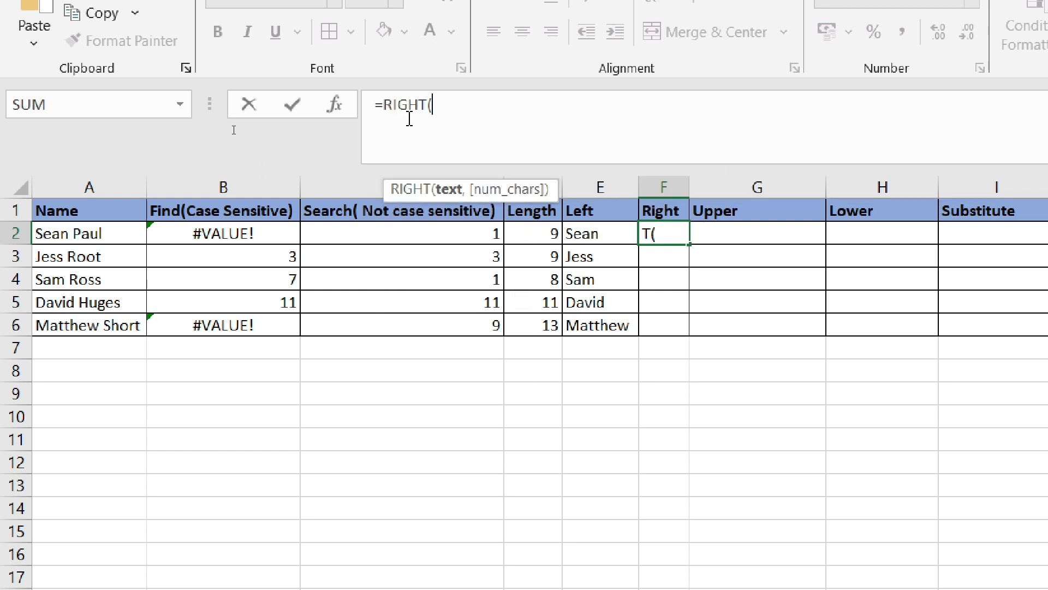
pyautogui.click(99, 236)
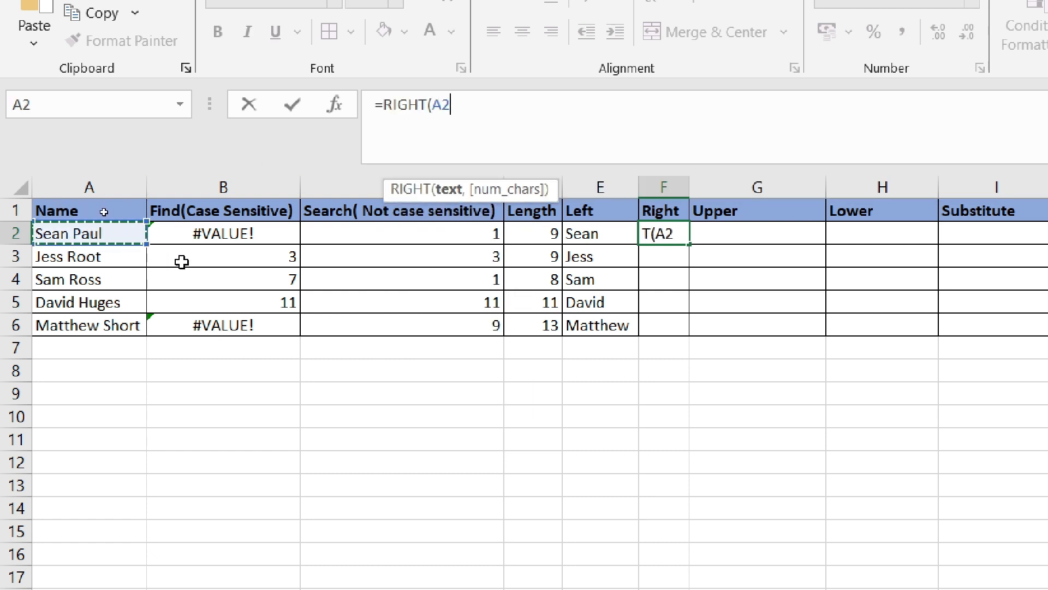
pyautogui.write(',len')
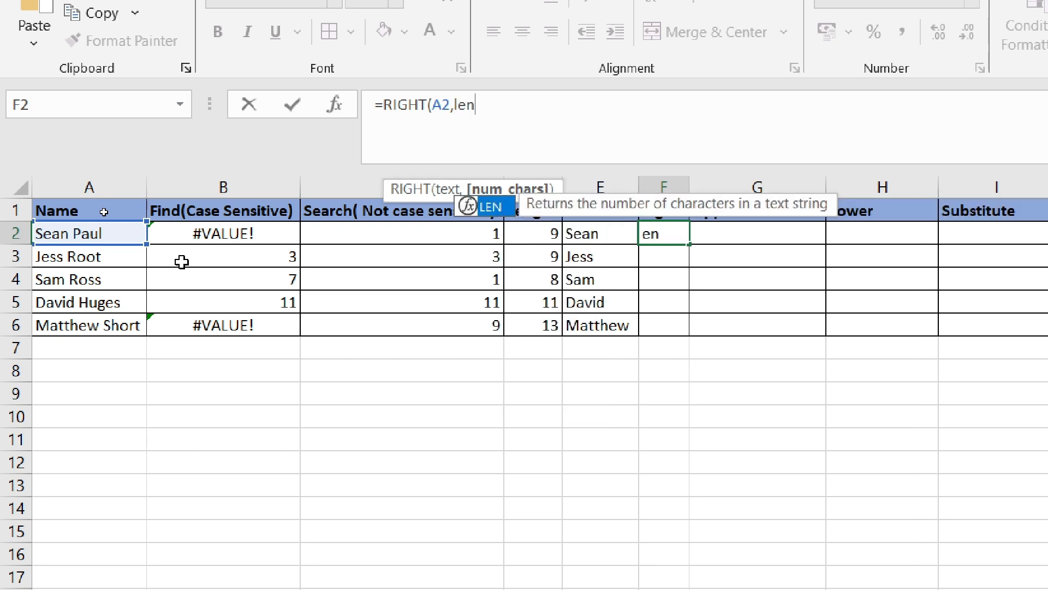
pyautogui.press('Tab')
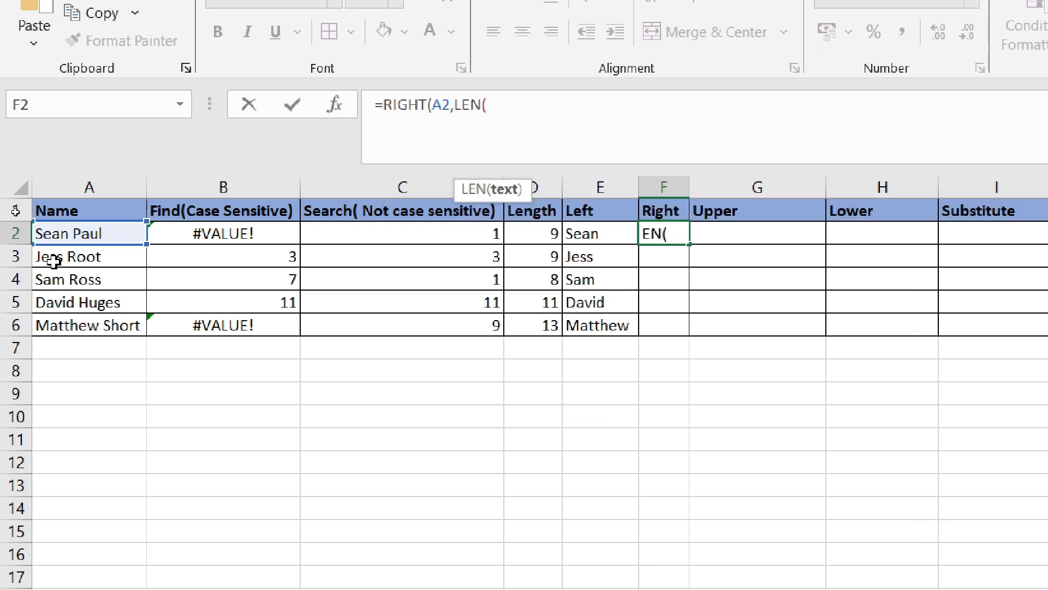
pyautogui.click(79, 235)
pyautogui.write(')')
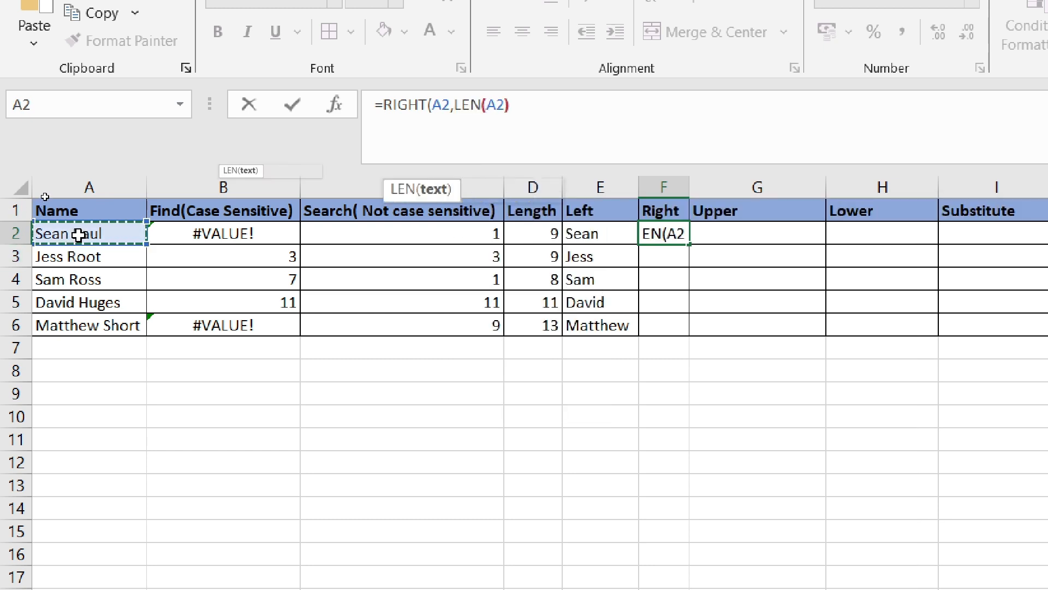
# - Complete F2 as =RIGHT(A2,LEN(A2)-FIND(" ",A2)) and fill it down through F6
pyautogui.write('-')
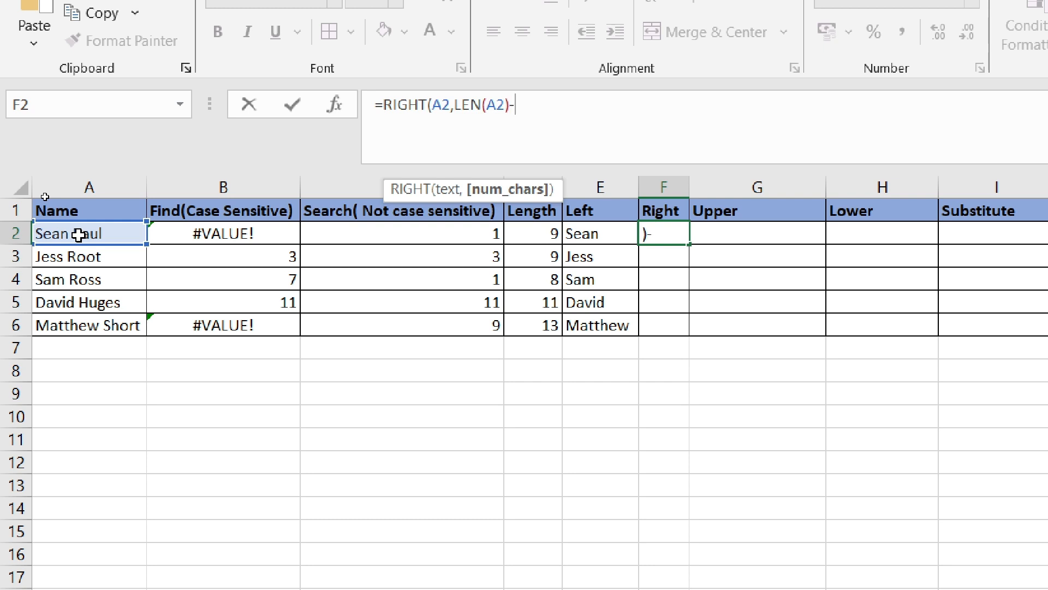
pyautogui.write('find')
pyautogui.press('Tab')
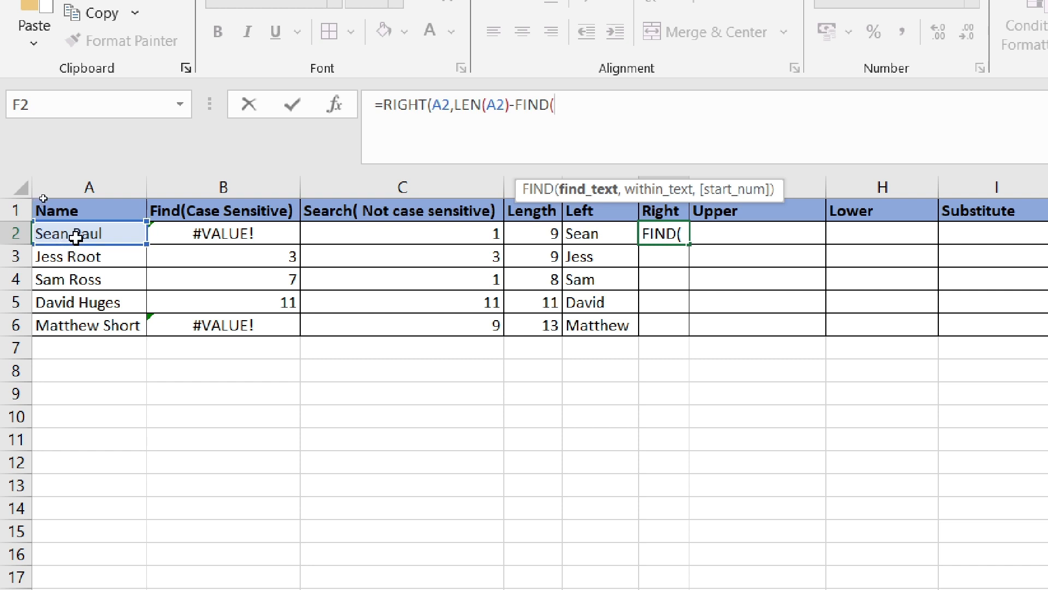
pyautogui.write('" ",')
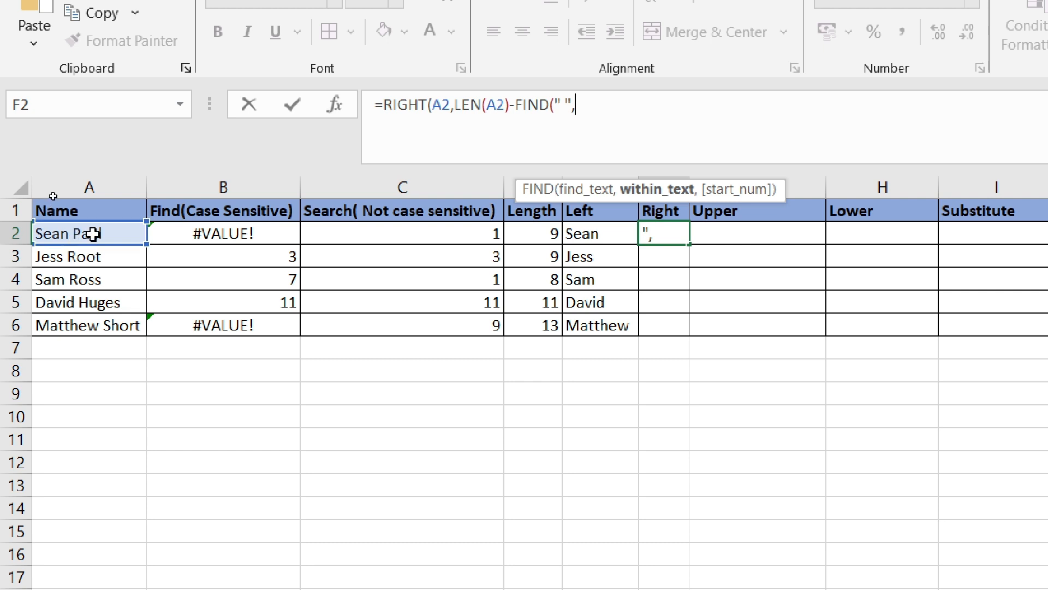
pyautogui.click(93, 234)
pyautogui.write(')')
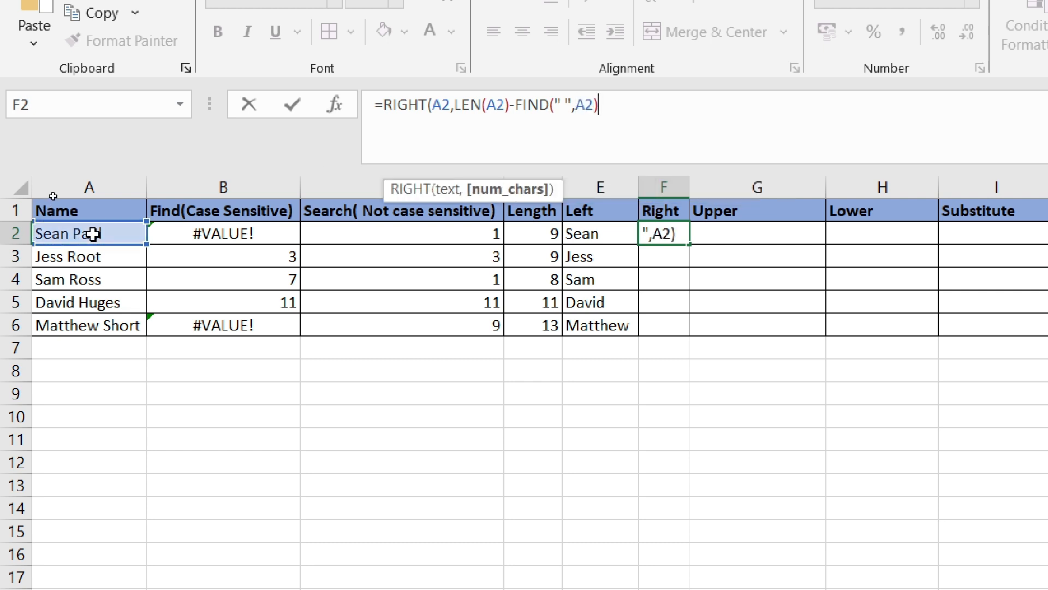
pyautogui.write(')')
pyautogui.press('Return')
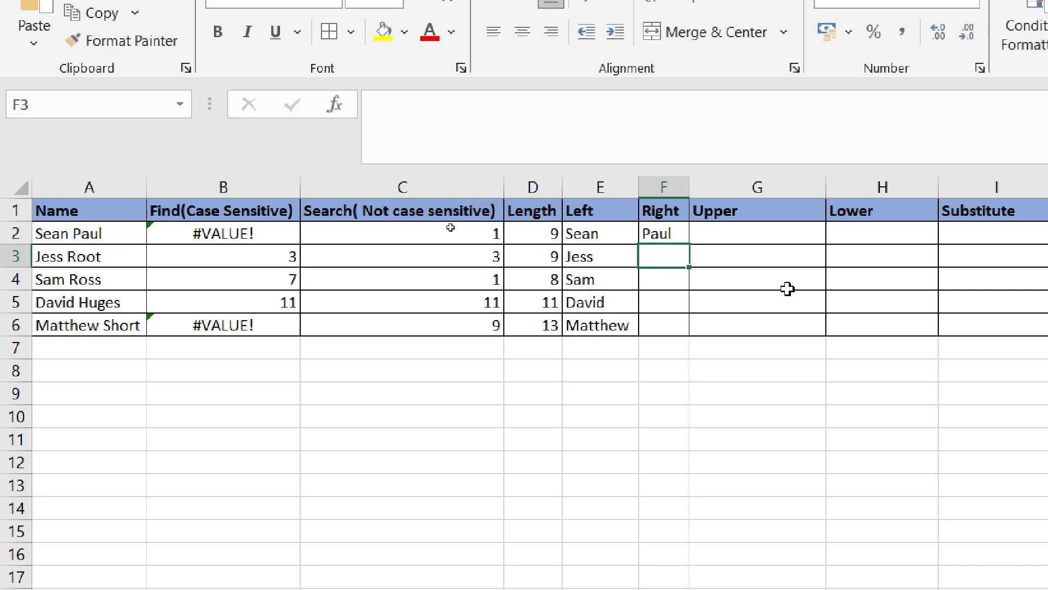
pyautogui.click(667, 231)
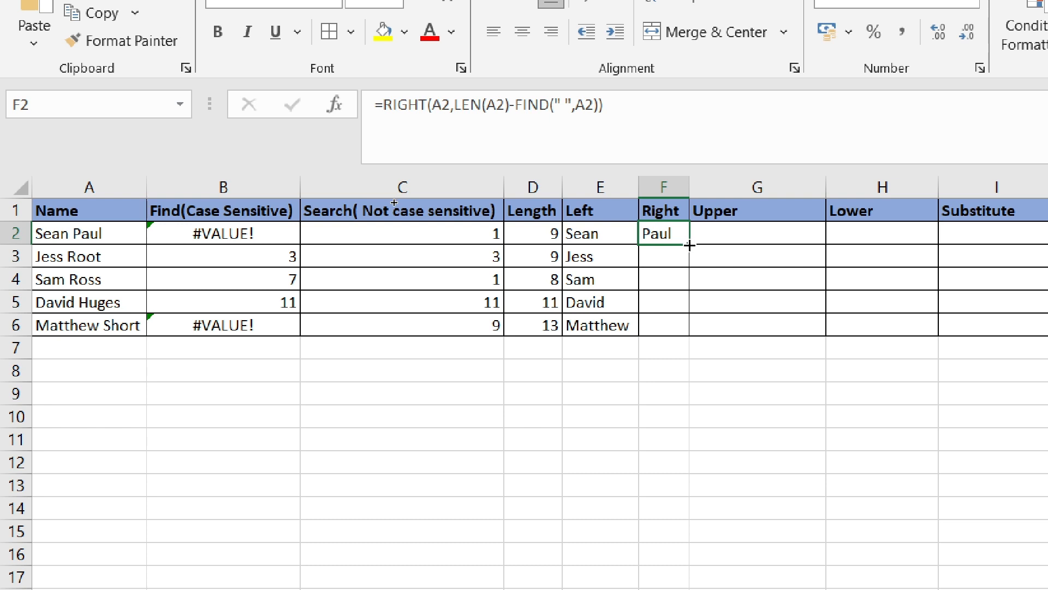
pyautogui.moveTo(690, 244); pyautogui.dragTo(693, 343)
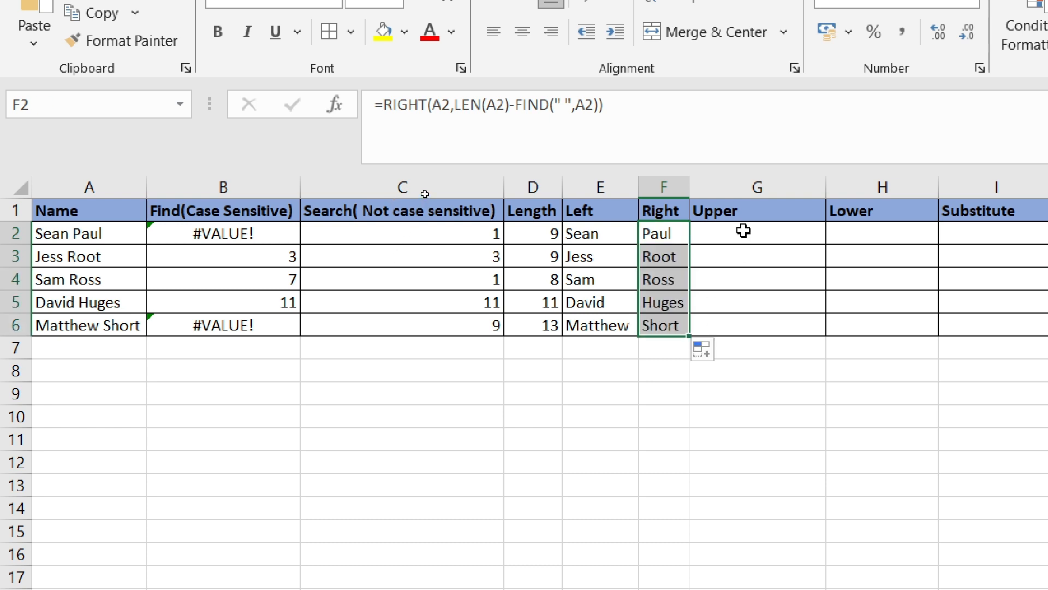
# - Enter =UPPER(A2) in cell G2 of the Upper column and fill it down through G6
pyautogui.click(737, 237)
pyautogui.doubleClick(735, 237)
pyautogui.write('=upp')
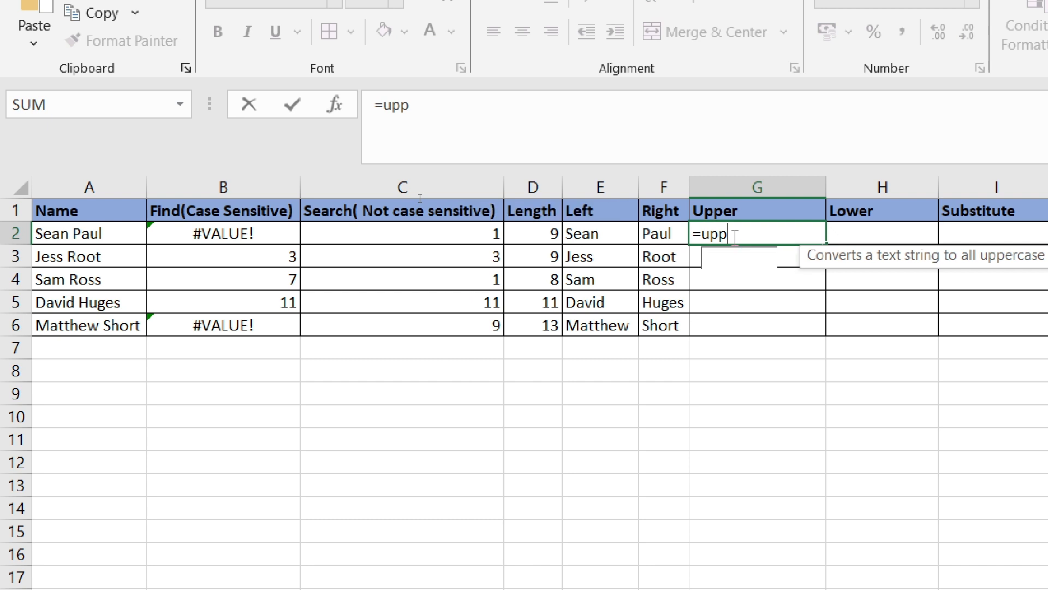
pyautogui.press('Tab')
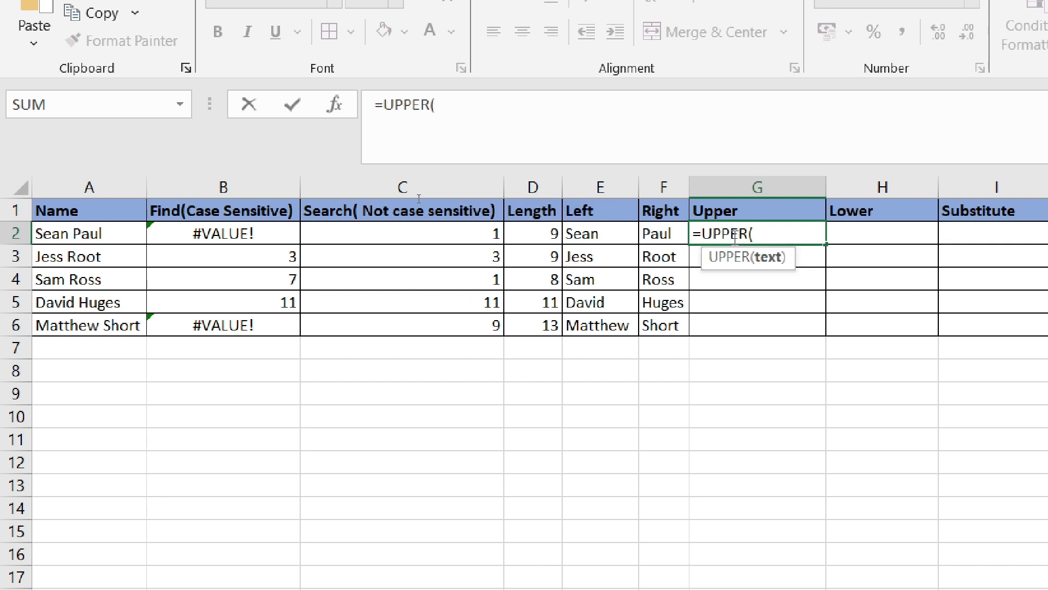
pyautogui.click(96, 236)
pyautogui.write(')')
pyautogui.press('Return')
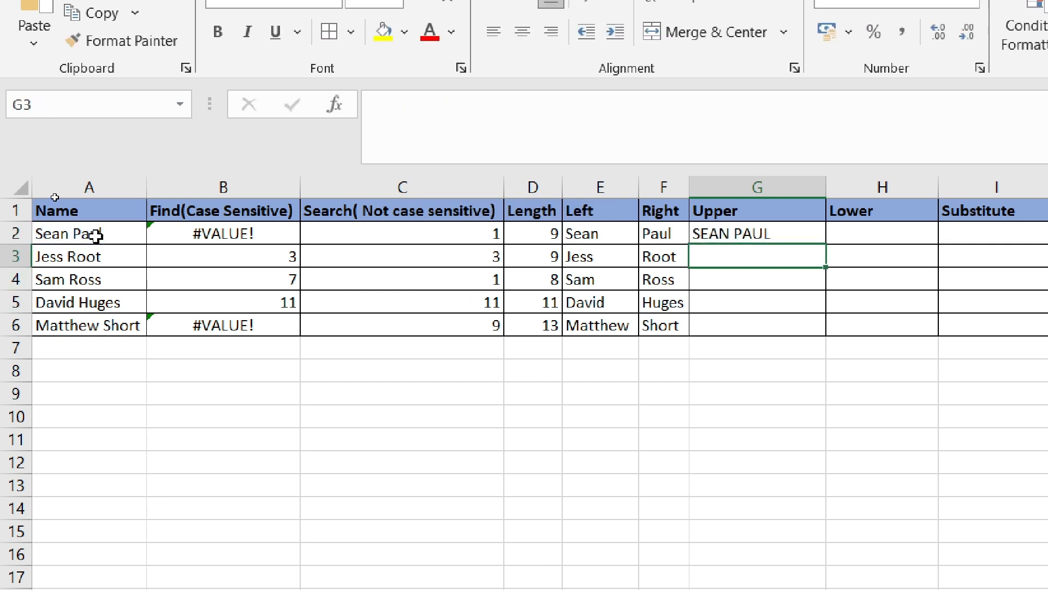
pyautogui.click(767, 232)
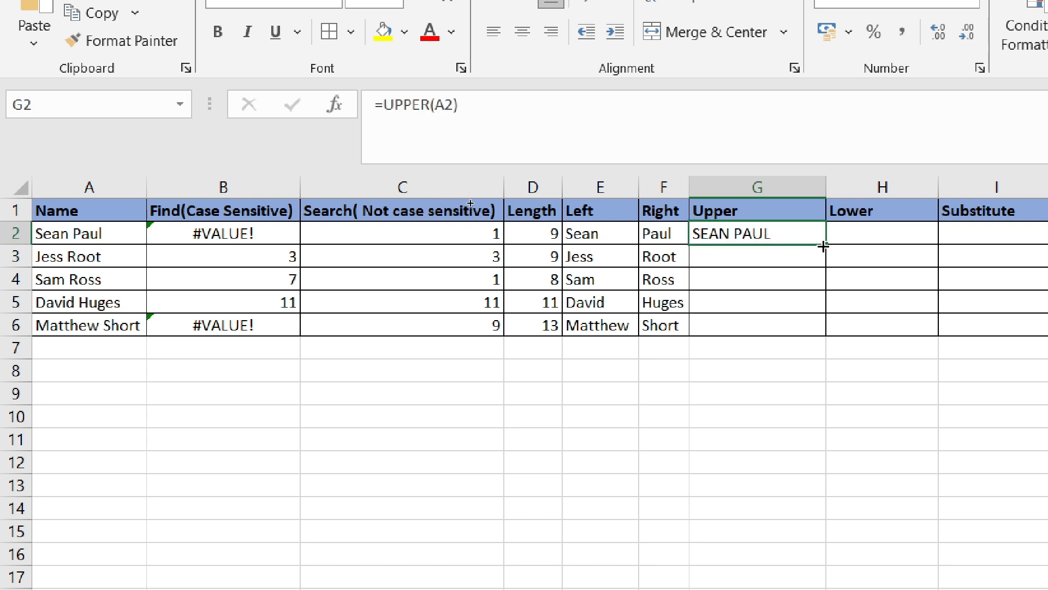
pyautogui.moveTo(828, 243); pyautogui.dragTo(826, 337)
# - Enter =LOWER(A2) in cell H2 of the Lower column and fill it down through H6
pyautogui.click(845, 230)
pyautogui.doubleClick(852, 235)
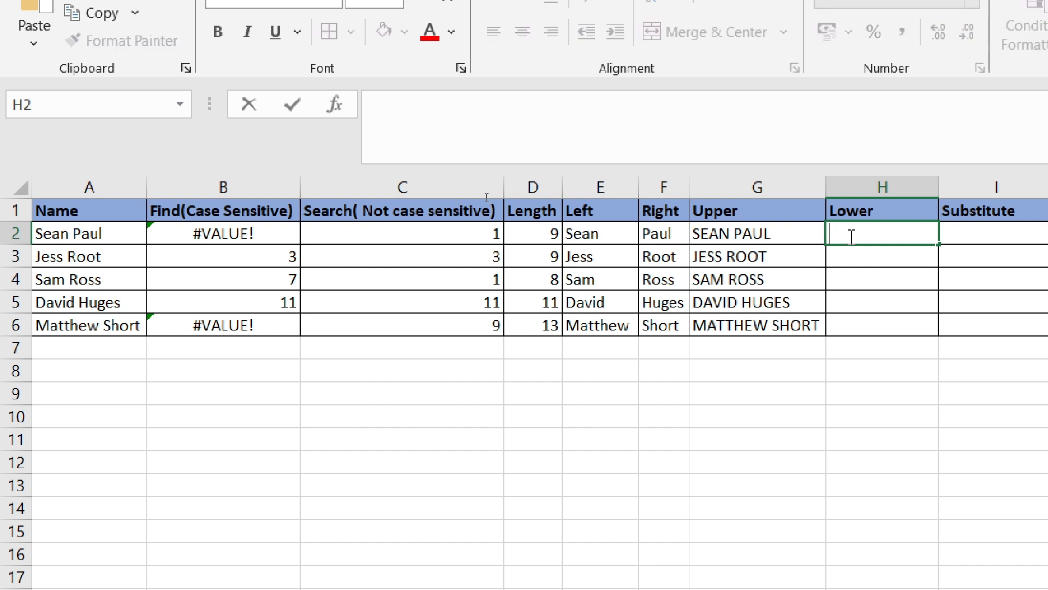
pyautogui.write('=lower')
pyautogui.press('Tab')
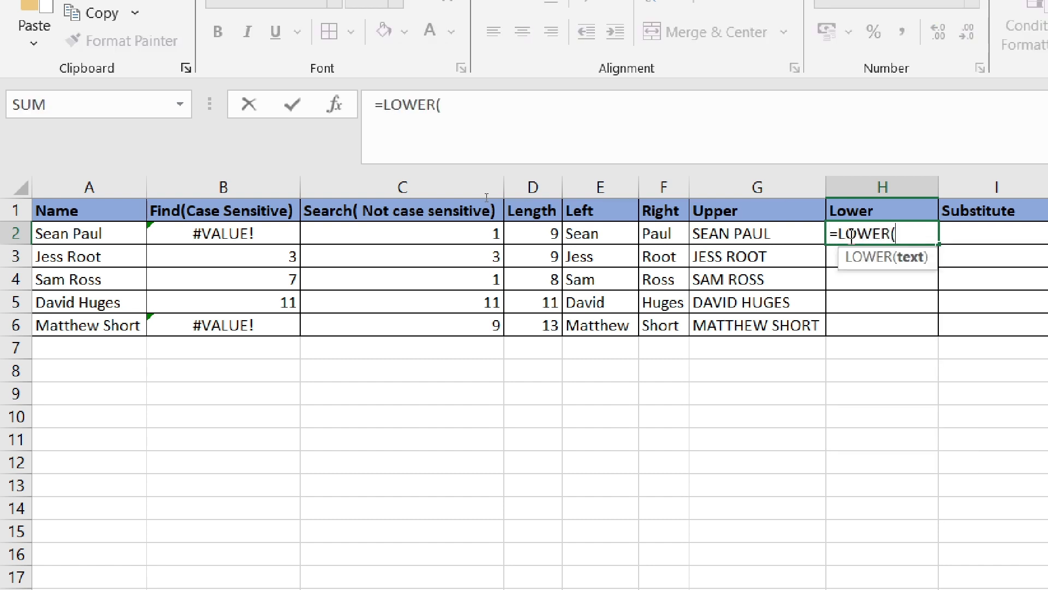
pyautogui.click(112, 235)
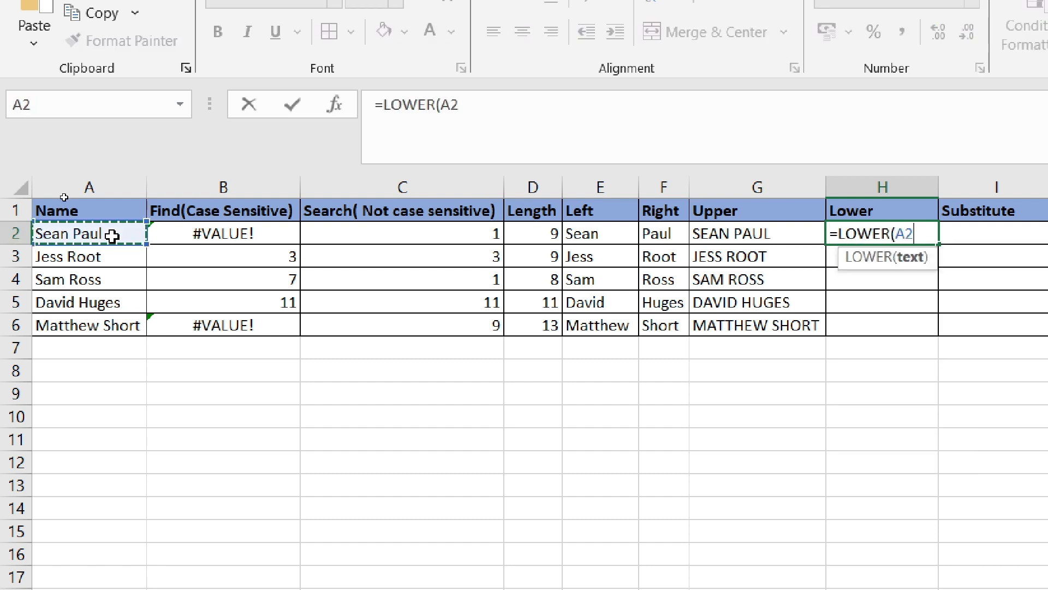
pyautogui.write(')')
pyautogui.press('Return')
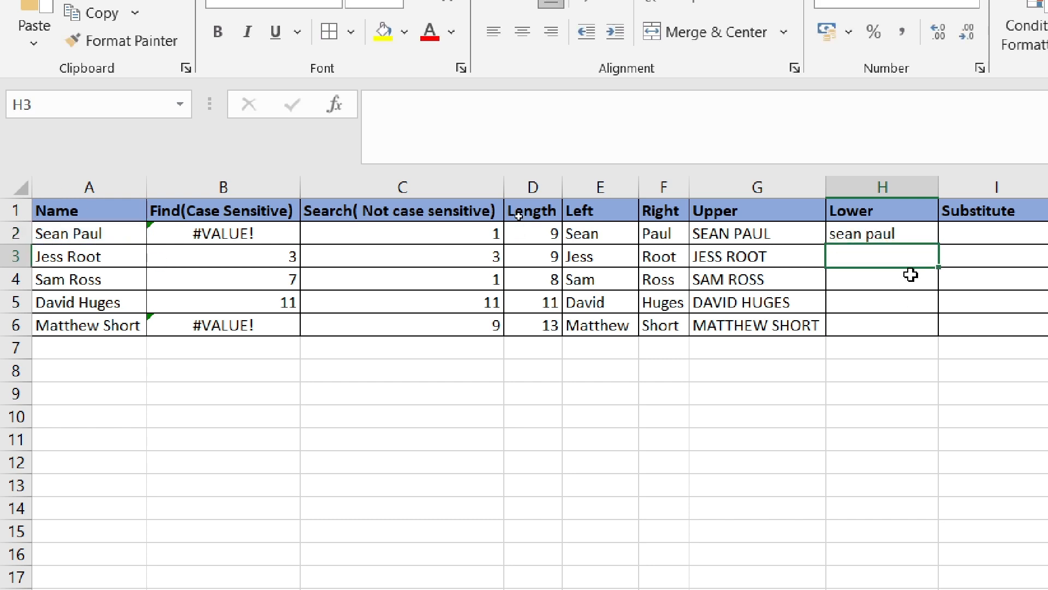
pyautogui.click(848, 232)
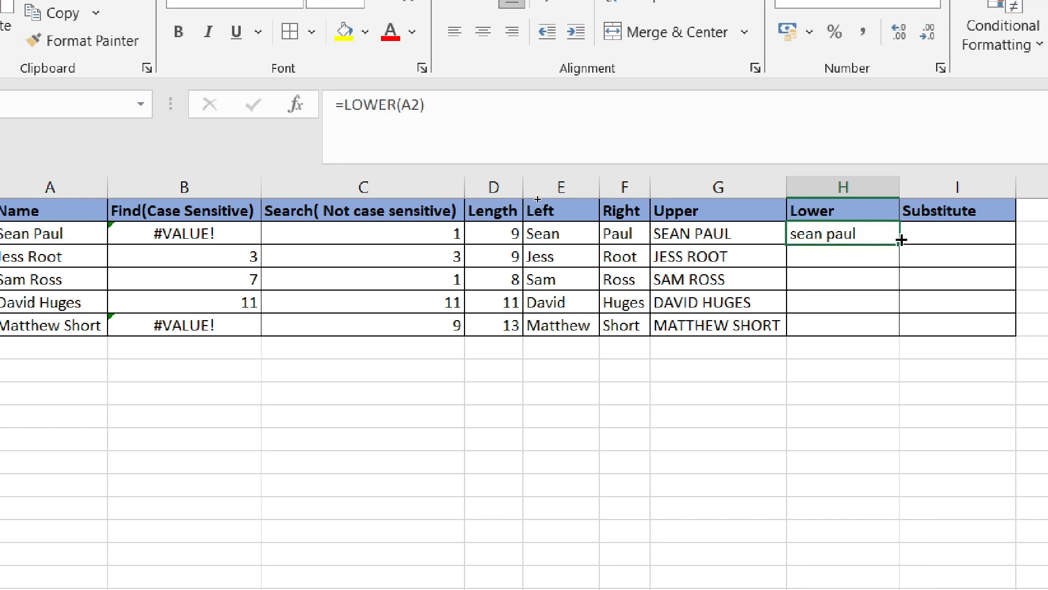
pyautogui.doubleClick(900, 242)
# - Enter =SUBSTITUTE(A2," ","-") in cell I2 of the Substitute column and fill it down through I6
pyautogui.click(918, 232)
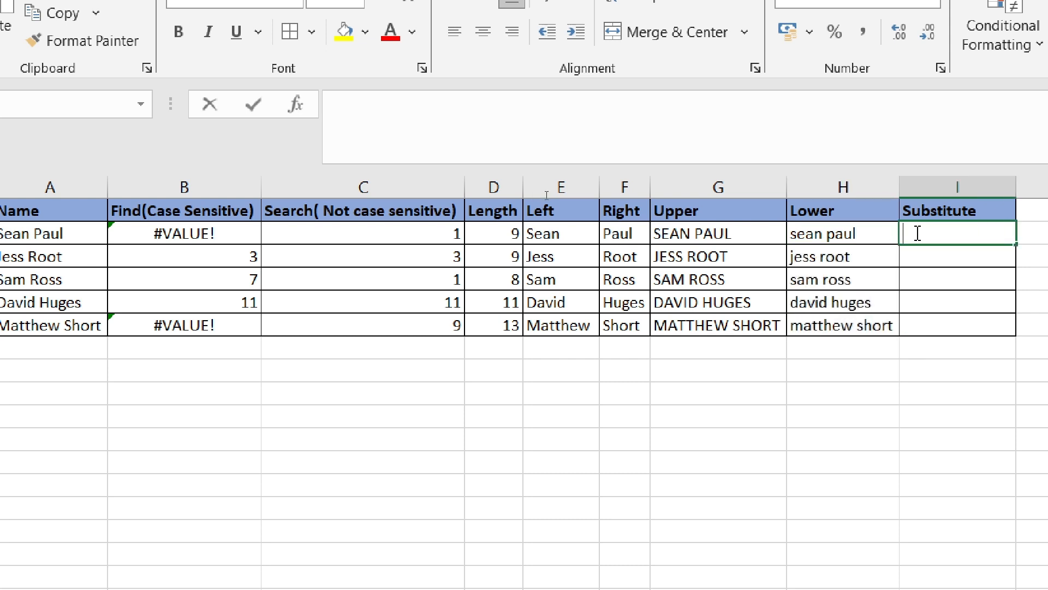
pyautogui.write('=sub')
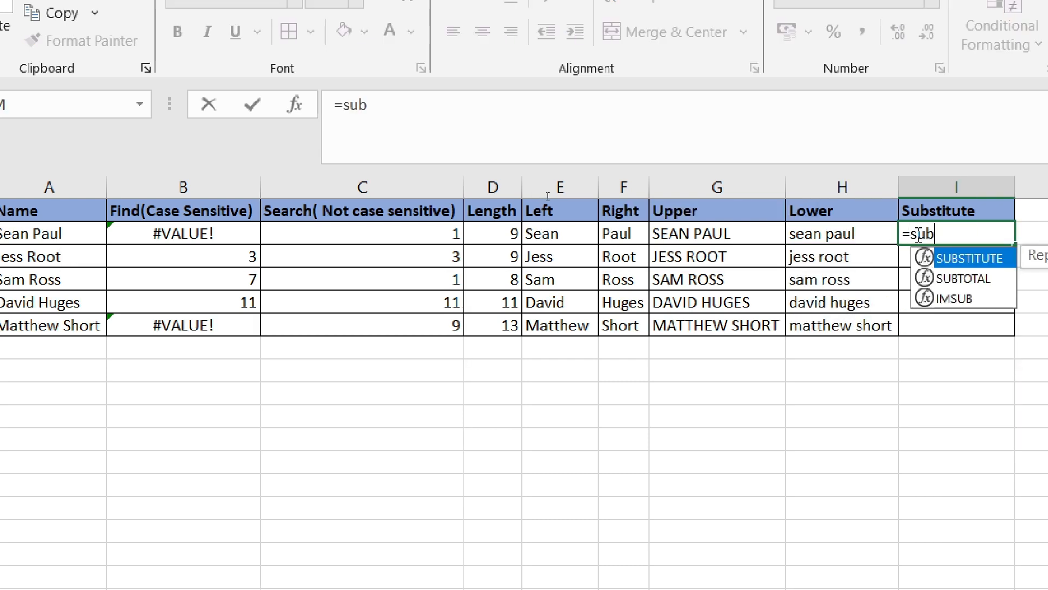
pyautogui.press('Tab')
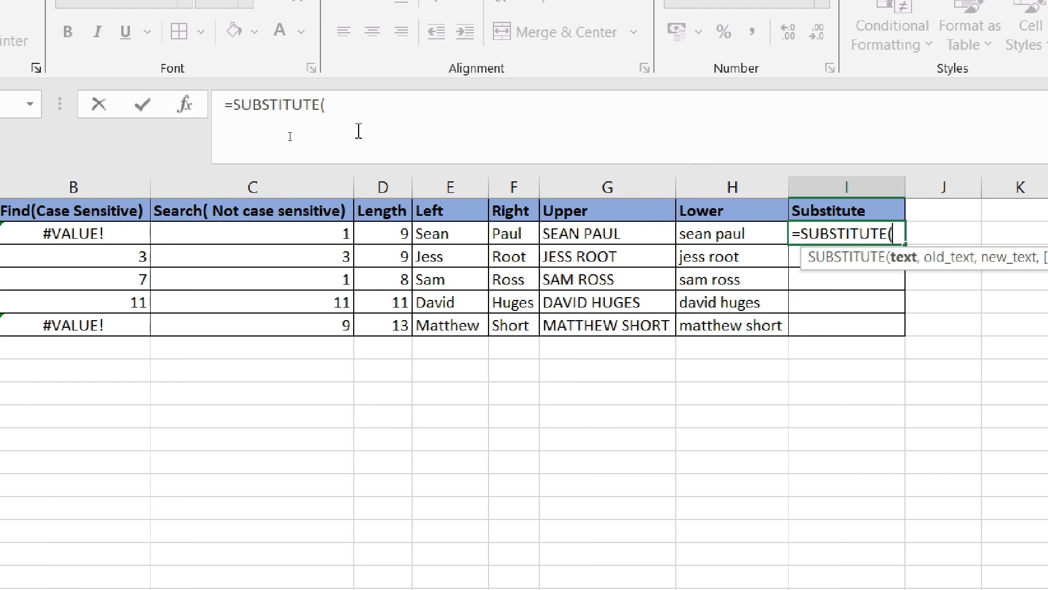
pyautogui.click(360, 112)
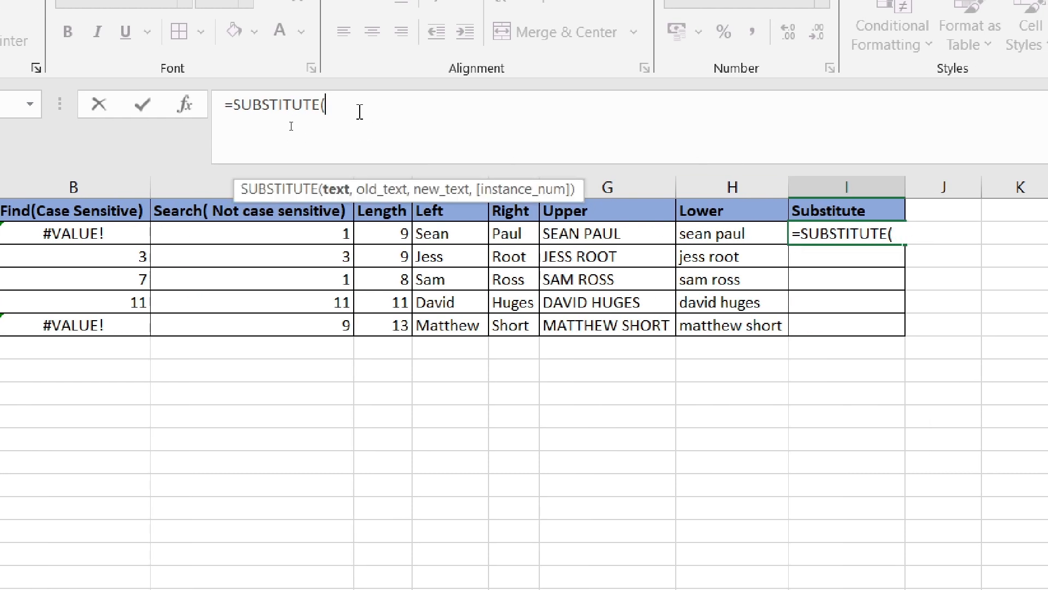
pyautogui.write('A2,')
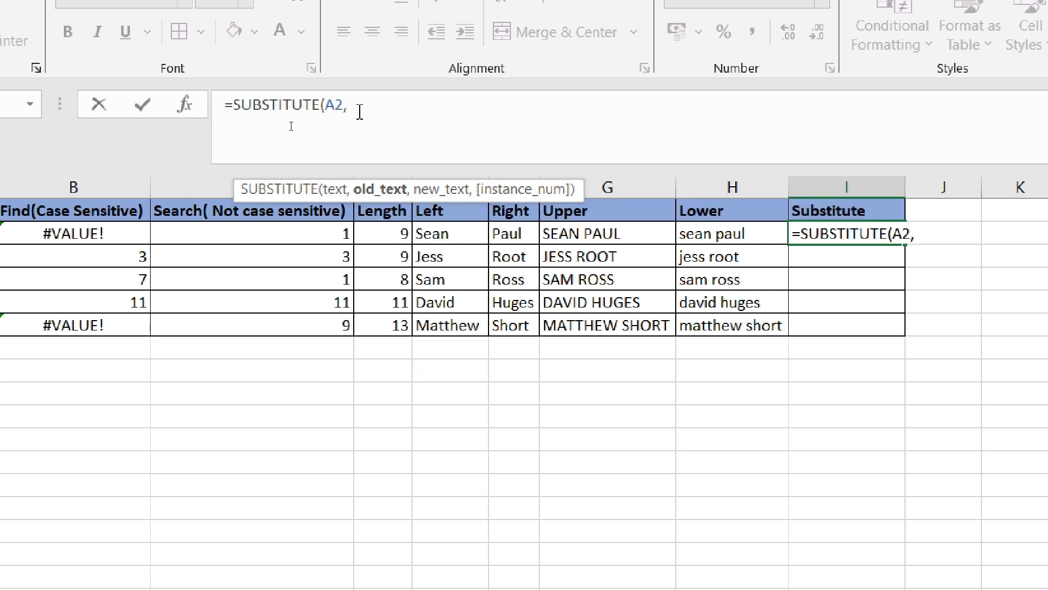
pyautogui.write('" ",')
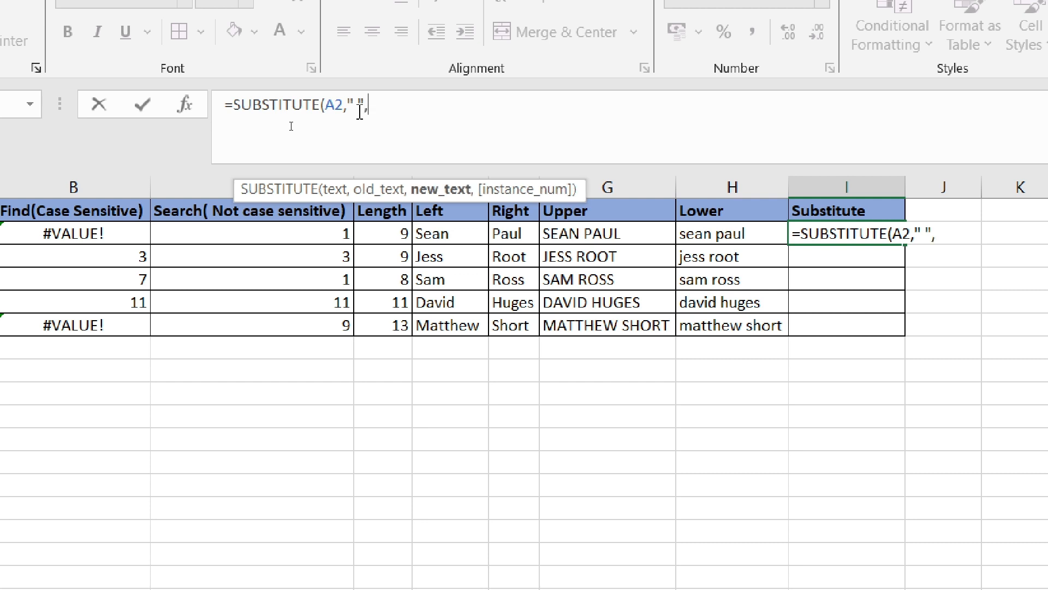
pyautogui.write('"-")')
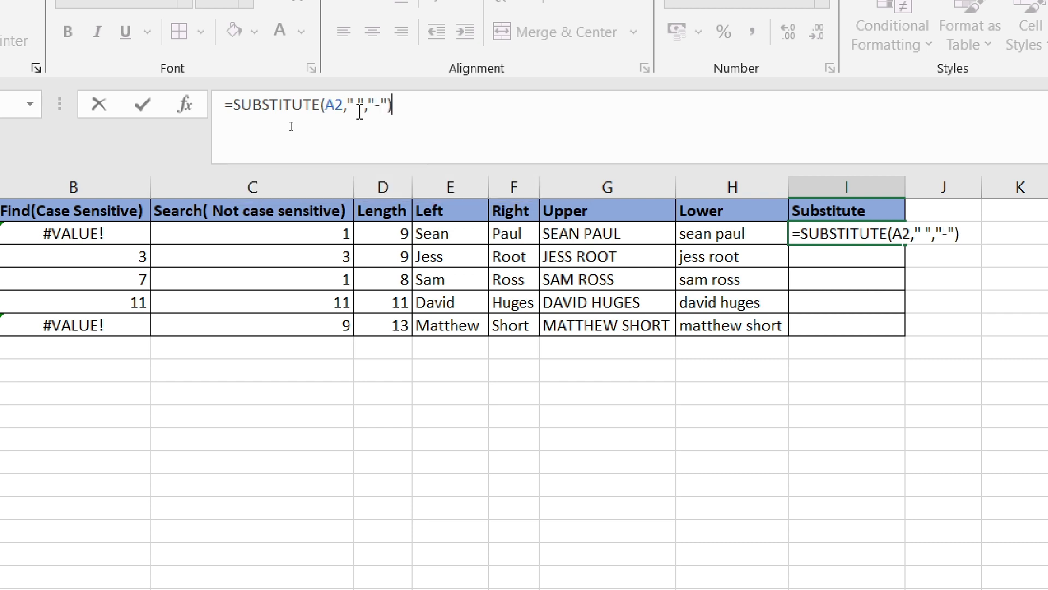
pyautogui.press('Return')
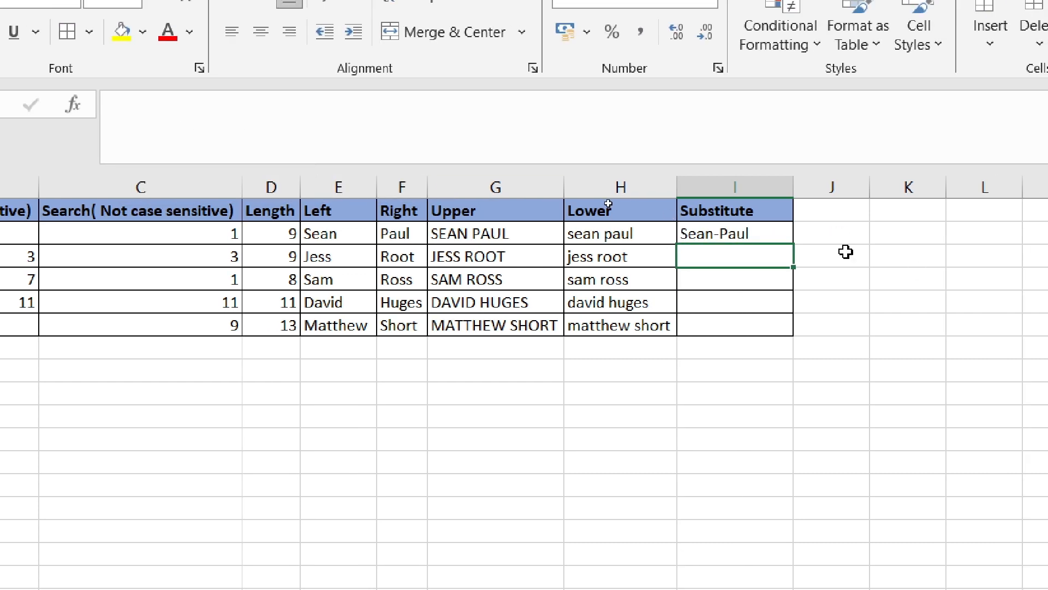
pyautogui.click(735, 229)
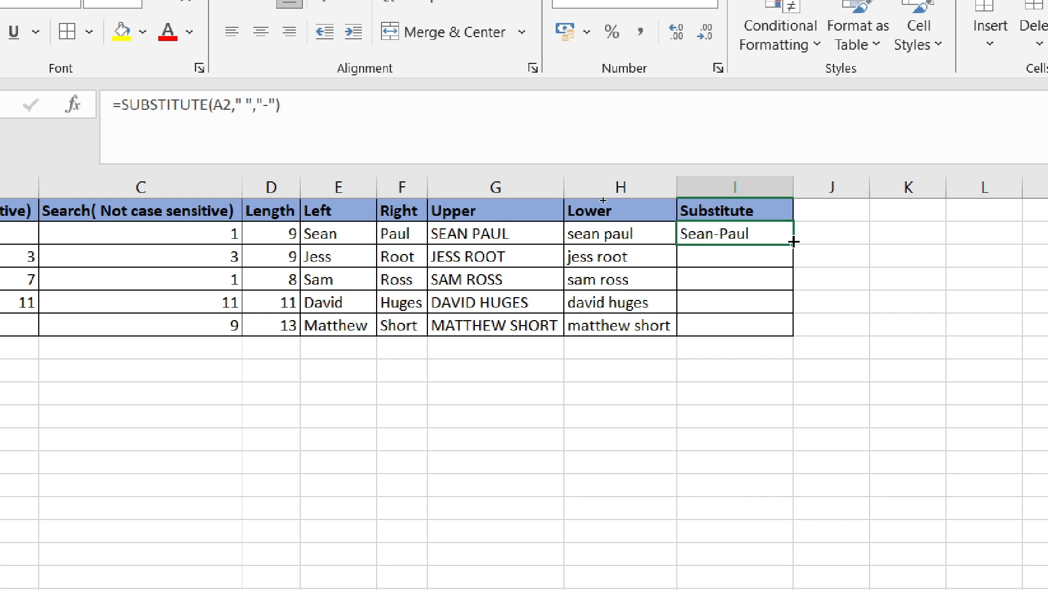
pyautogui.doubleClick(793, 241)
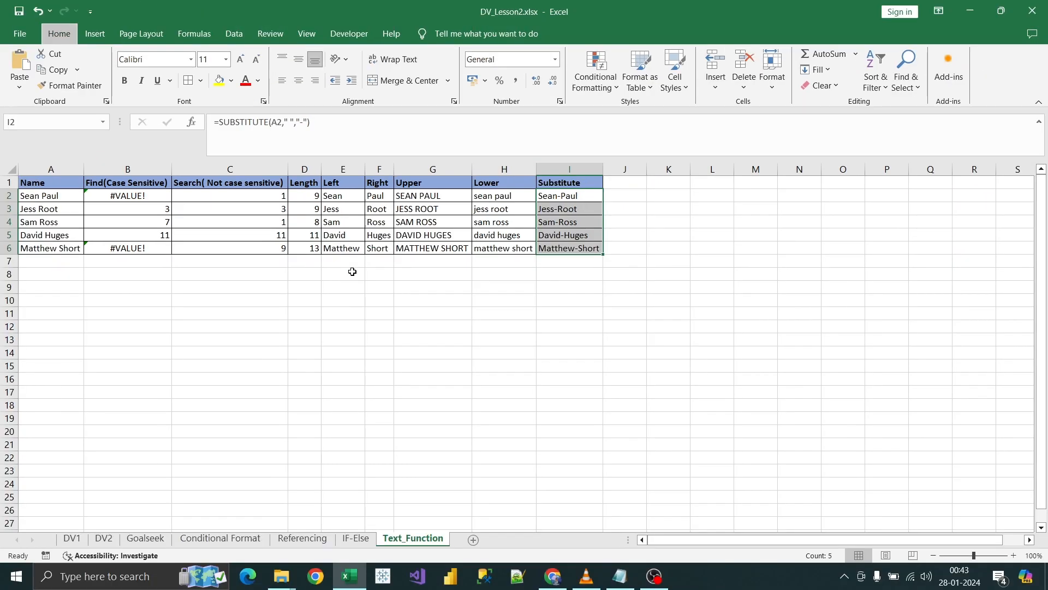
pyautogui.press('alt')
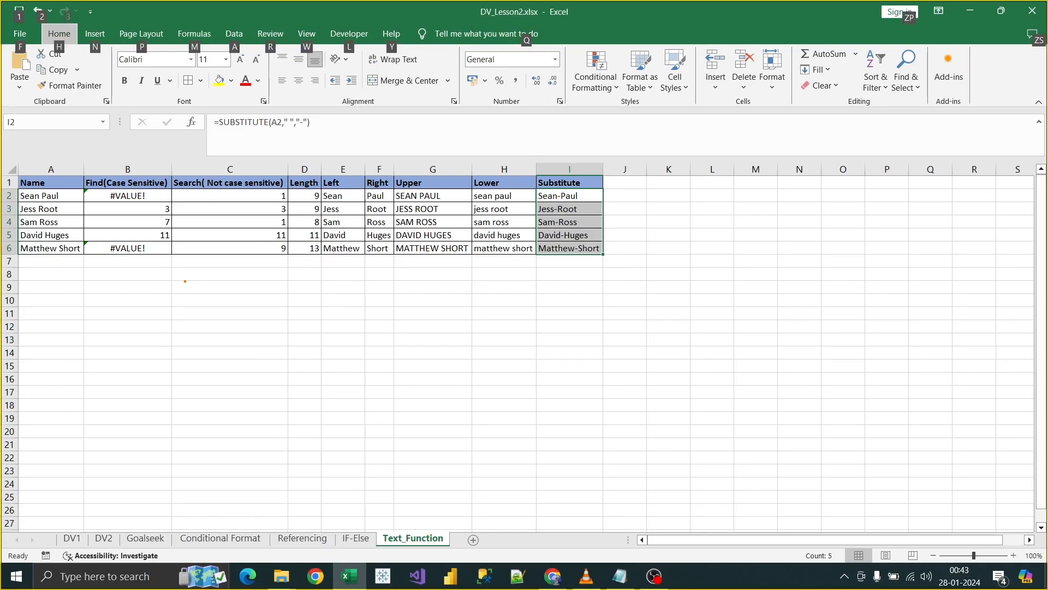
# - Write the on-screen annotation lines "IF ELSE" and "TEXT FUNCTIONS" in large orange text below the table
pyautogui.moveTo(191, 292); pyautogui.dragTo(191, 339)
pyautogui.write('IF ELSE')
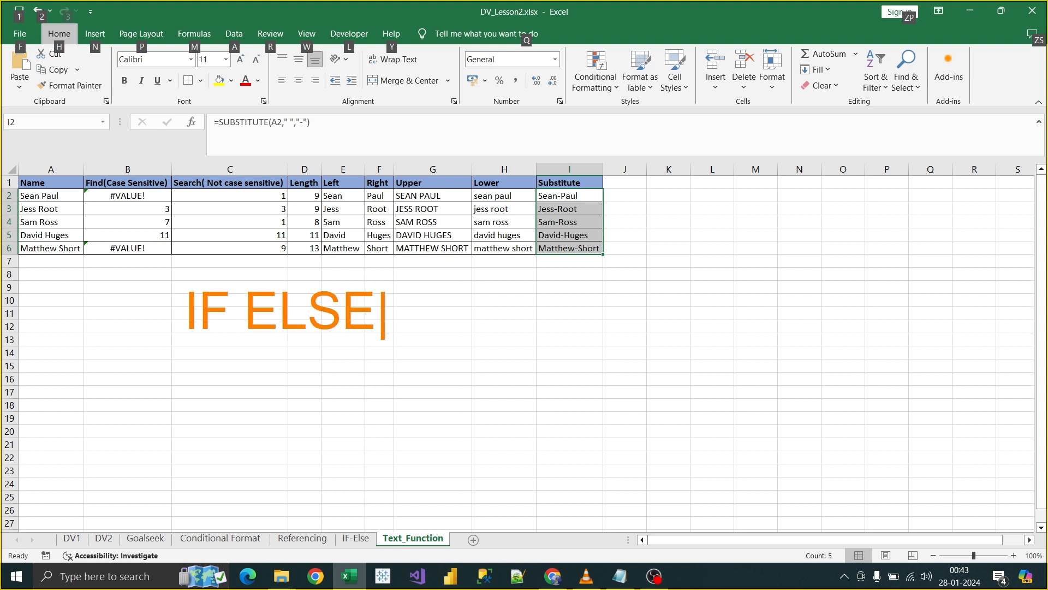
pyautogui.press('Return')
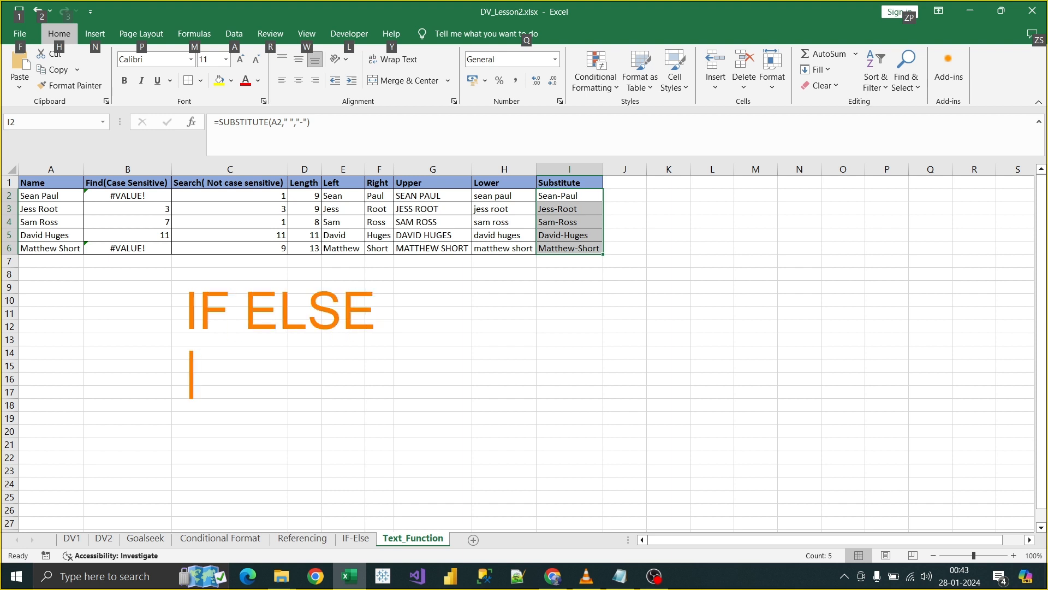
pyautogui.write('TEXT FUCN')
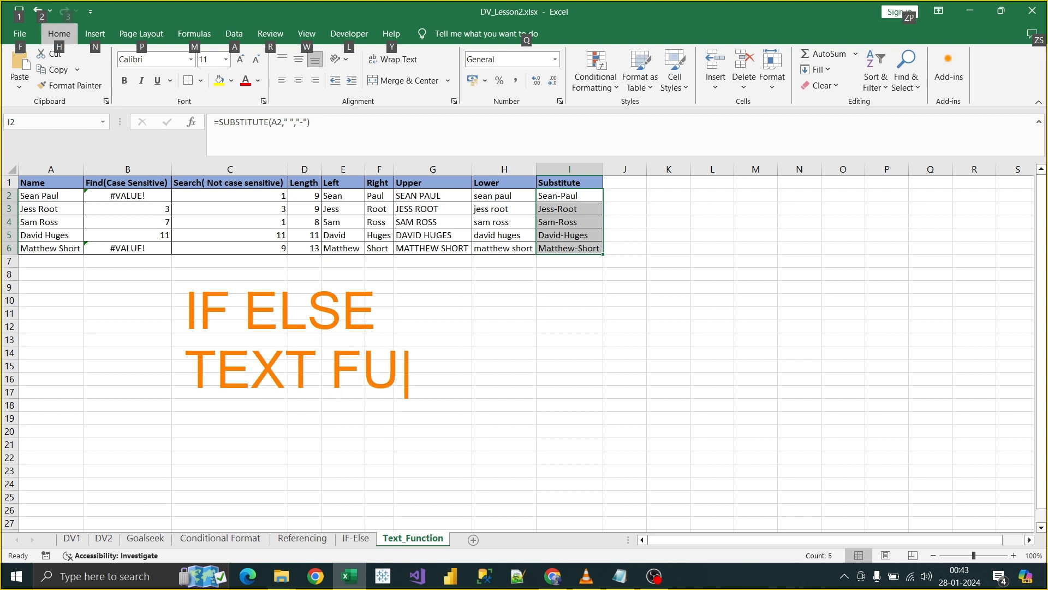
pyautogui.press('BackSpace')
pyautogui.press('BackSpace')
pyautogui.write('N')
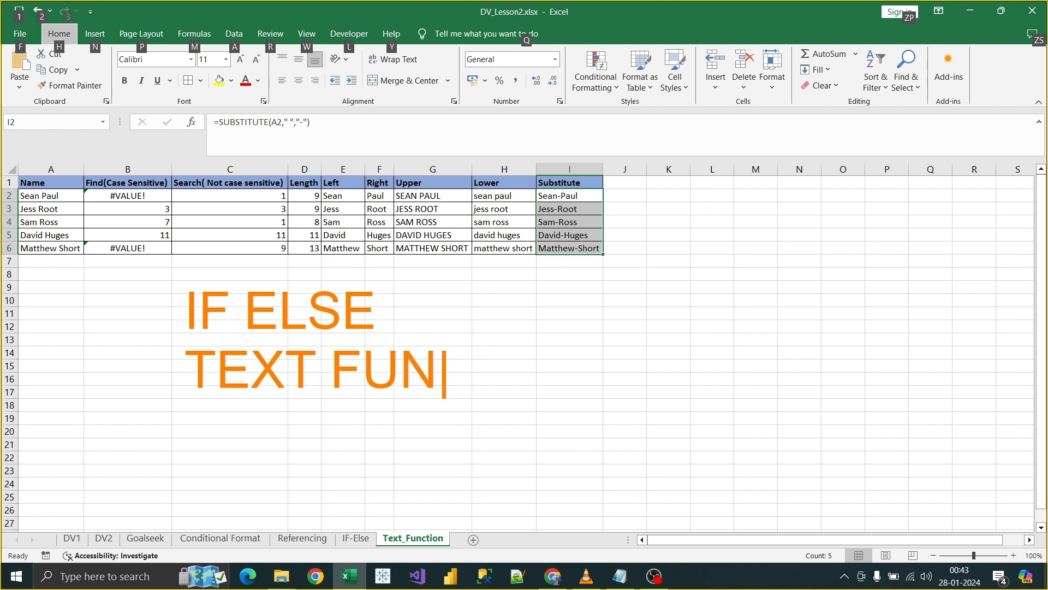
pyautogui.write('CTIONS')
# - Add a third annotation line reading "FIND,SERACH,LENTH,LEFT,RIGHT," under "TEXT FUNCTIONS"
pyautogui.press('Return')
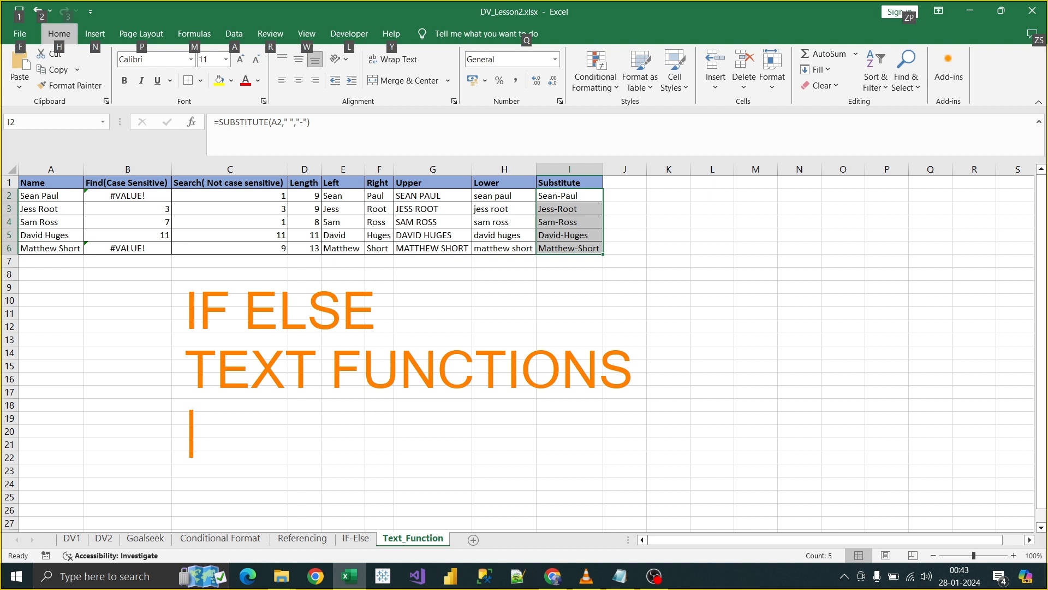
pyautogui.write('FIND')
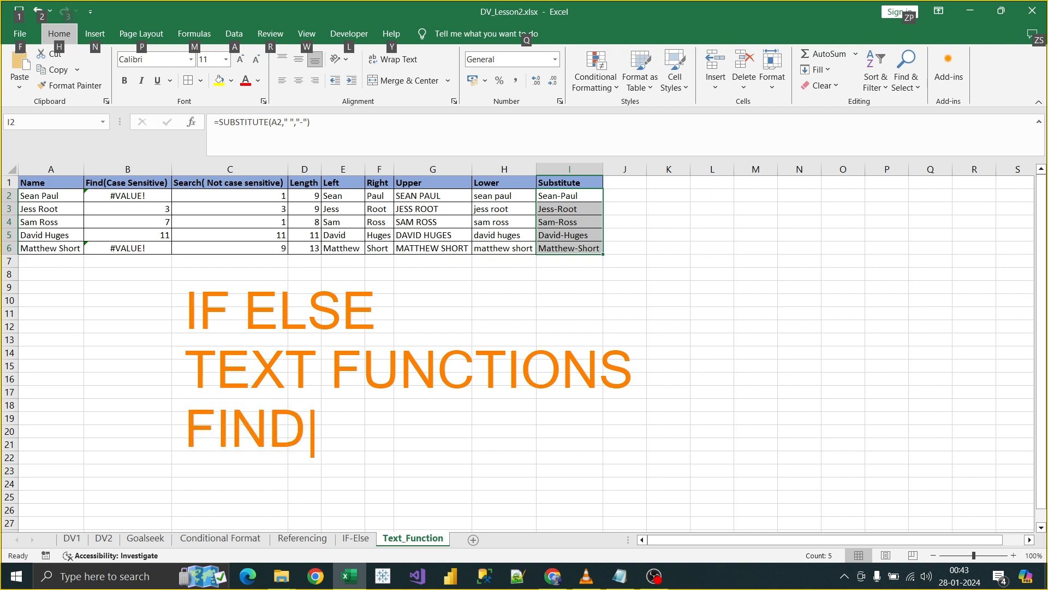
pyautogui.write(',SERACH')
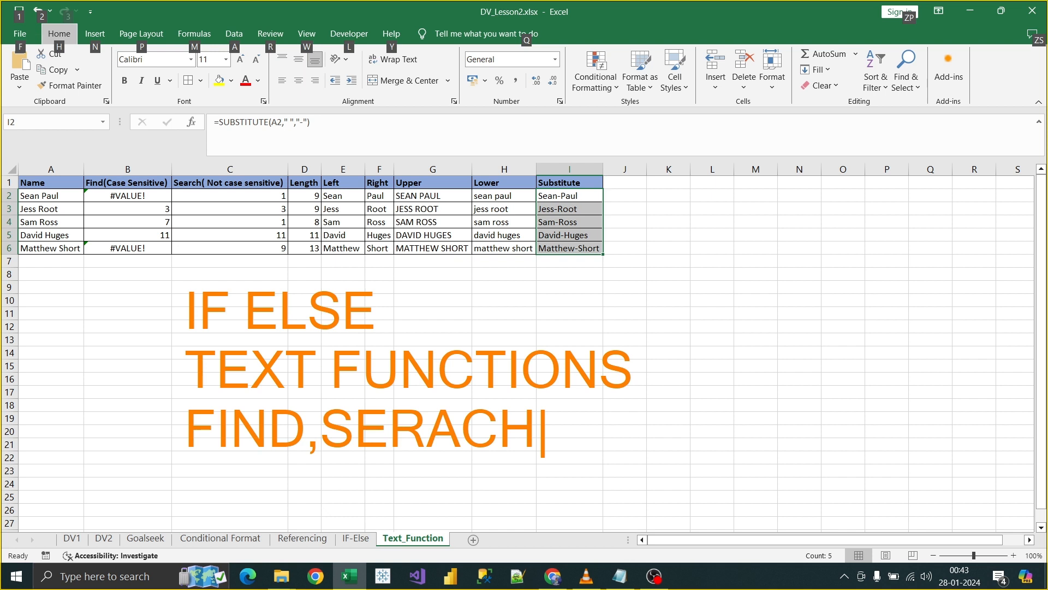
pyautogui.write(',LENGHT')
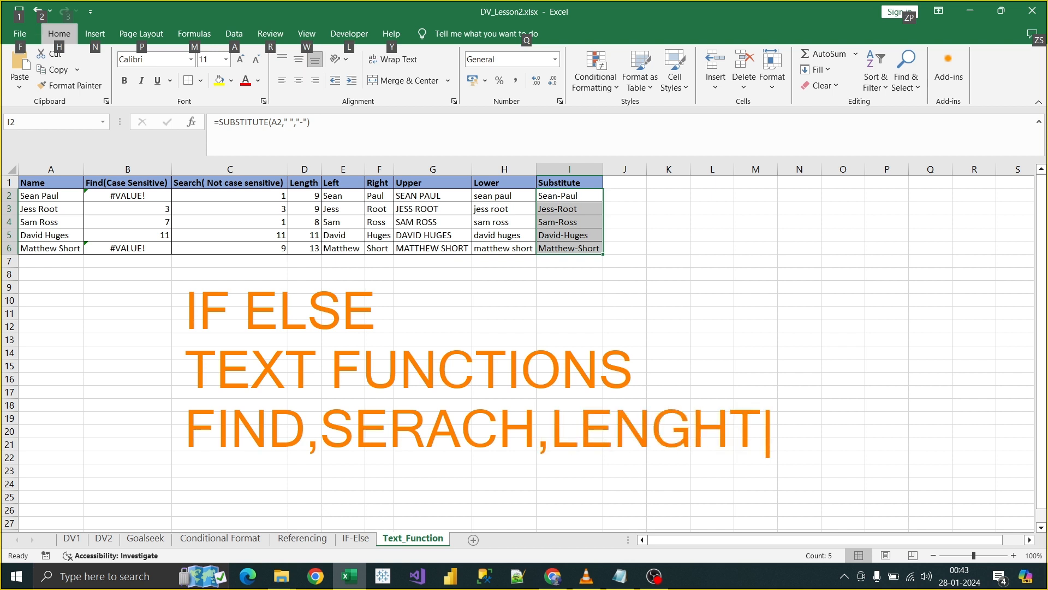
pyautogui.press('BackSpace')
pyautogui.press('BackSpace')
pyautogui.press('BackSpace')
pyautogui.write('TH')
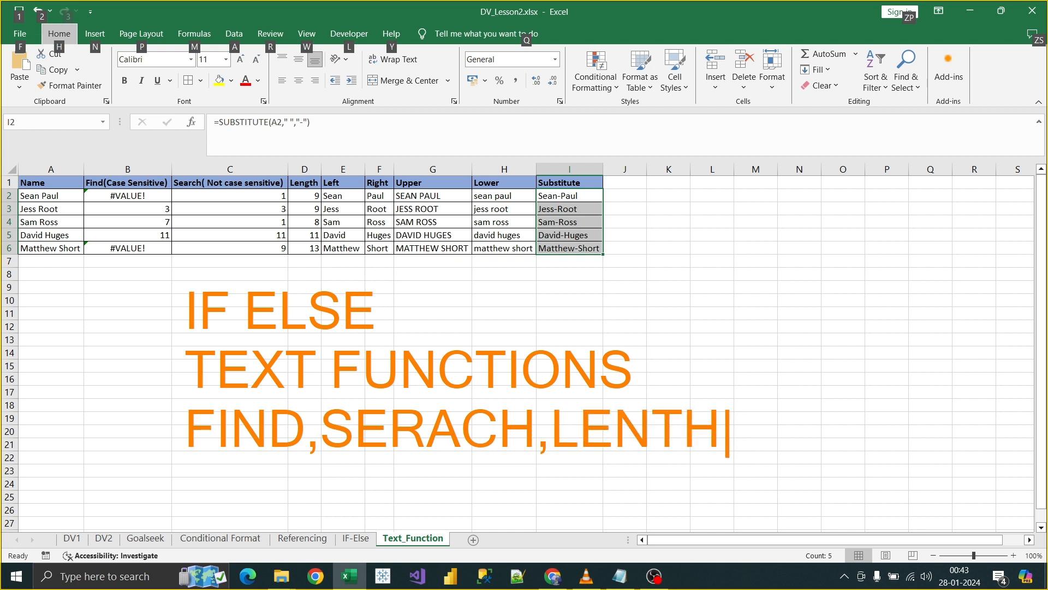
pyautogui.write(',')
pyautogui.write('LEFT')
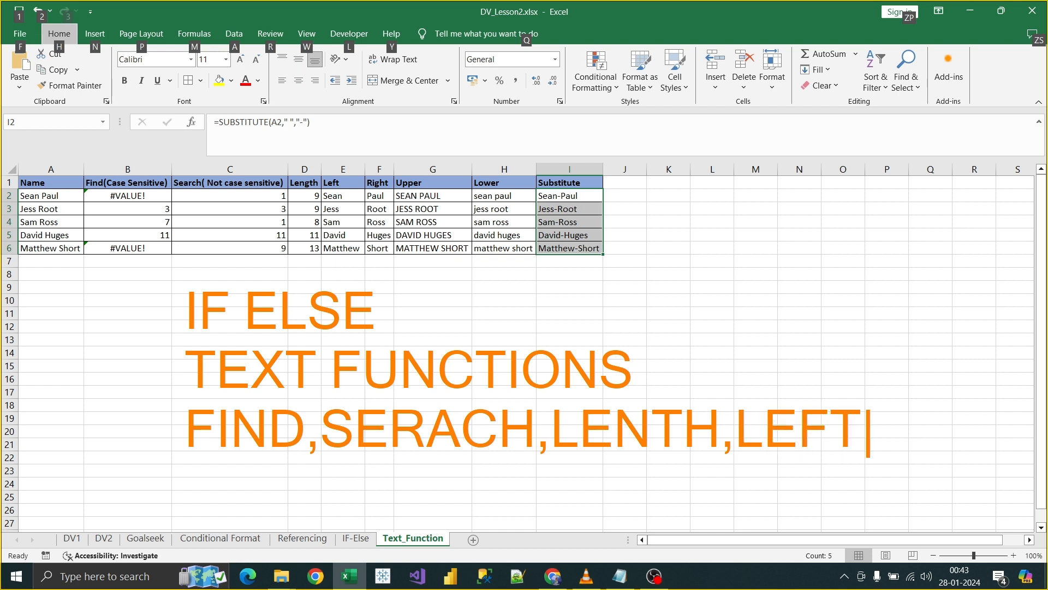
pyautogui.write(',RIGHT')
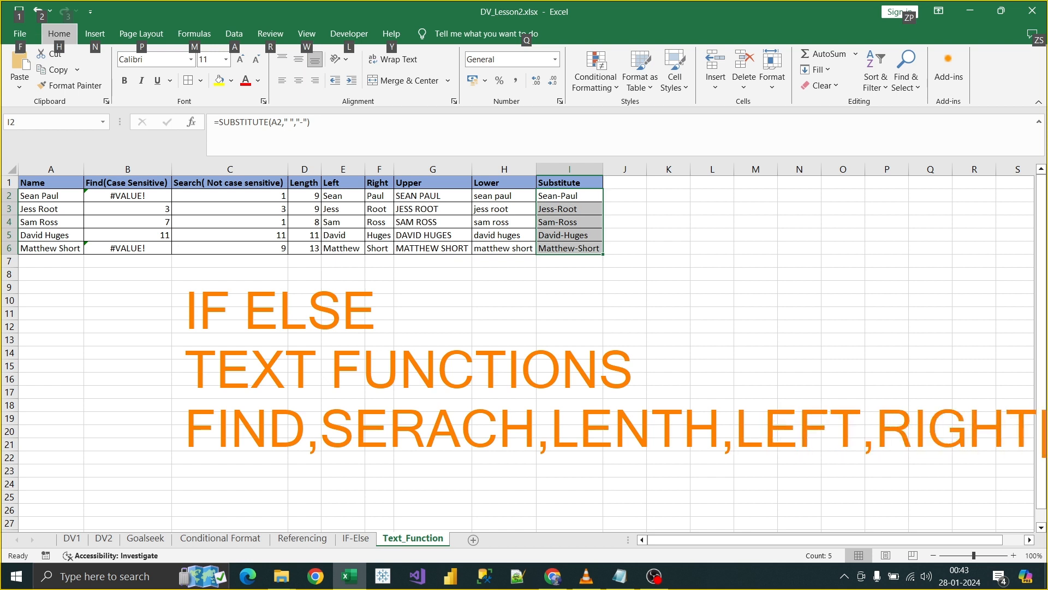
pyautogui.write(',')
# - Add a fourth annotation line reading "UPPER,LOWER,SUBSTITUTE" to complete the list of text functions
pyautogui.press('Return')
pyautogui.write('UPPE')
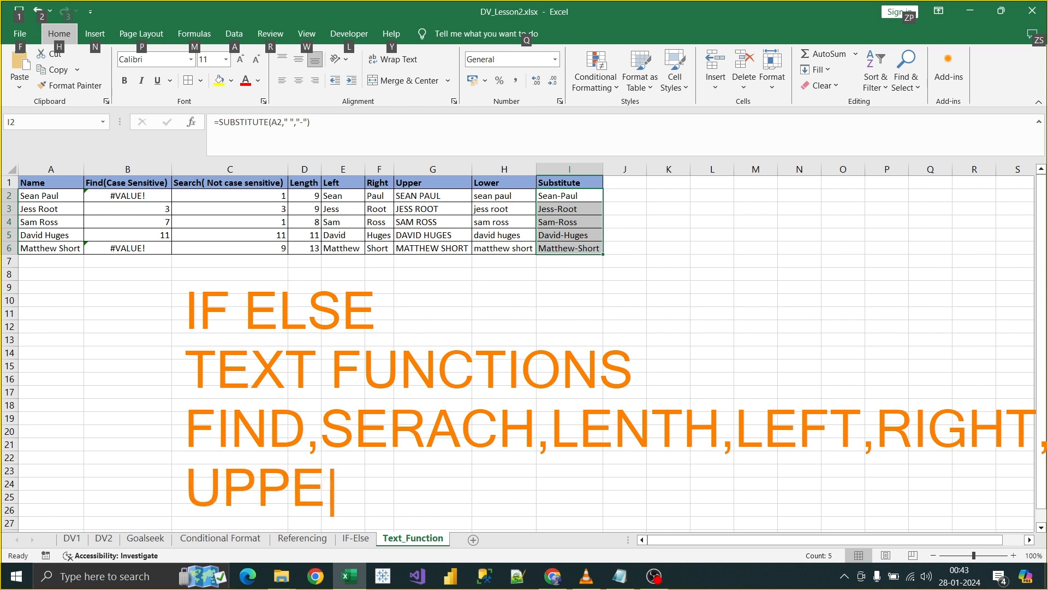
pyautogui.write('R,LOWER')
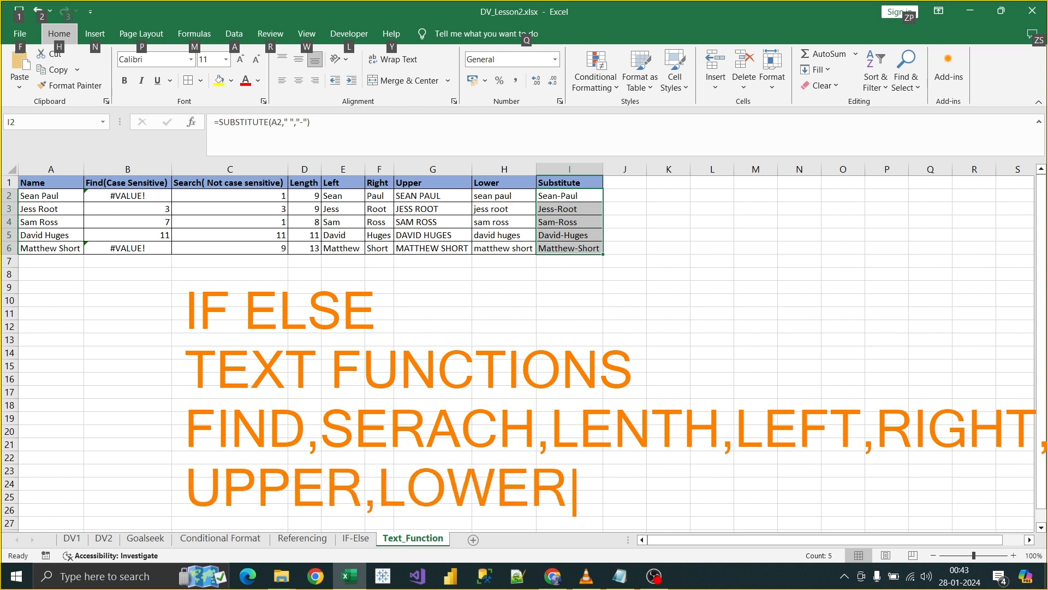
pyautogui.write(',')
pyautogui.write('SU')
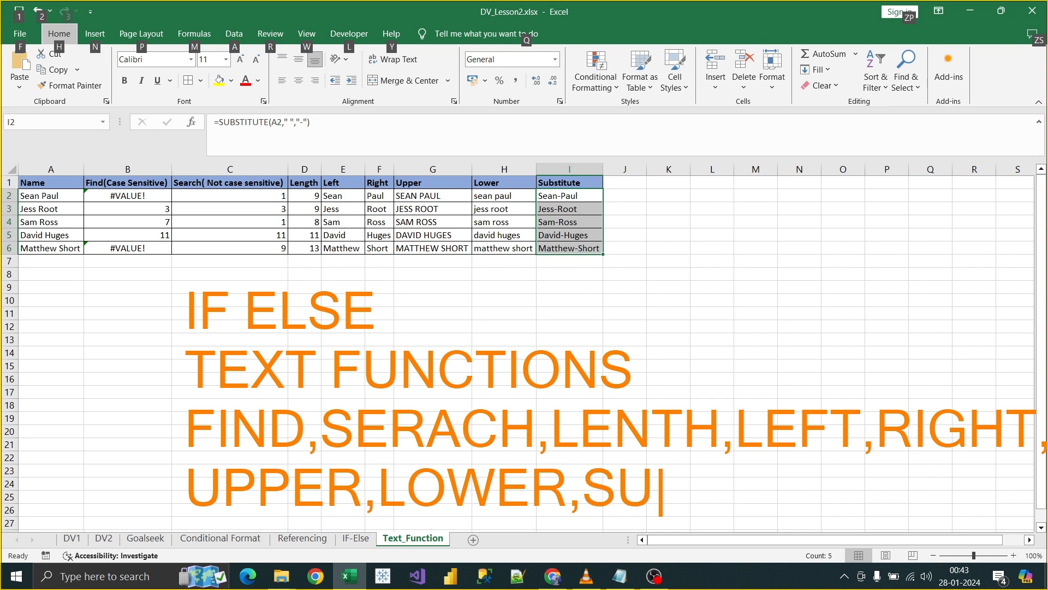
pyautogui.write('BS')
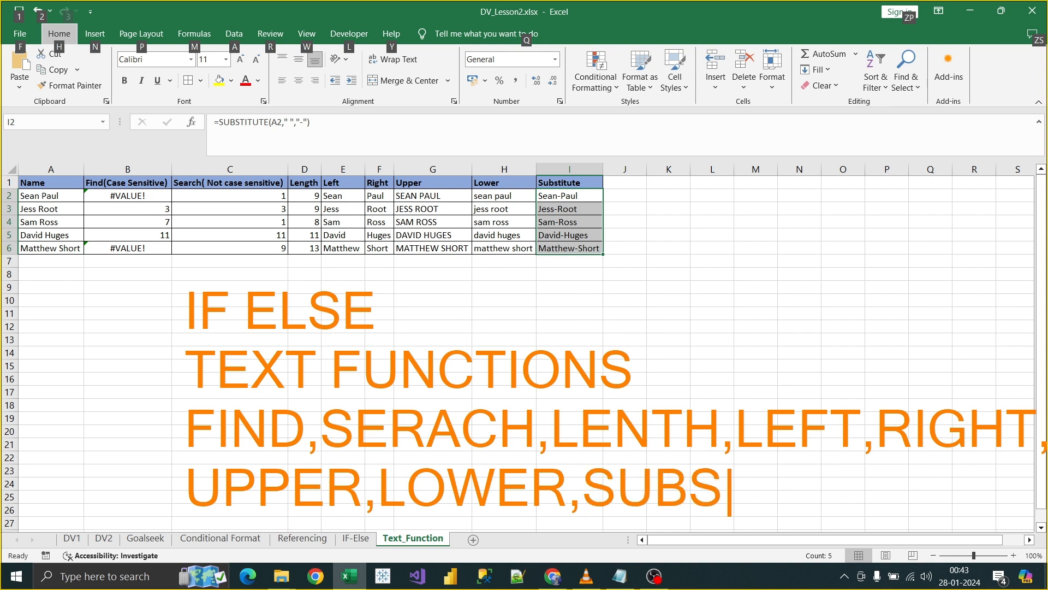
pyautogui.write('TITUTE')
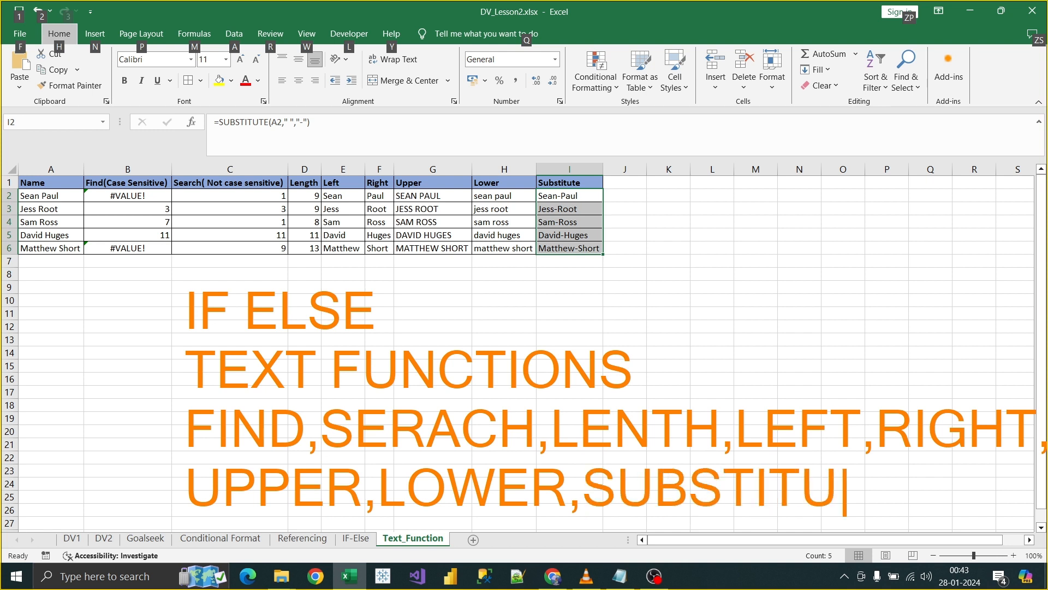